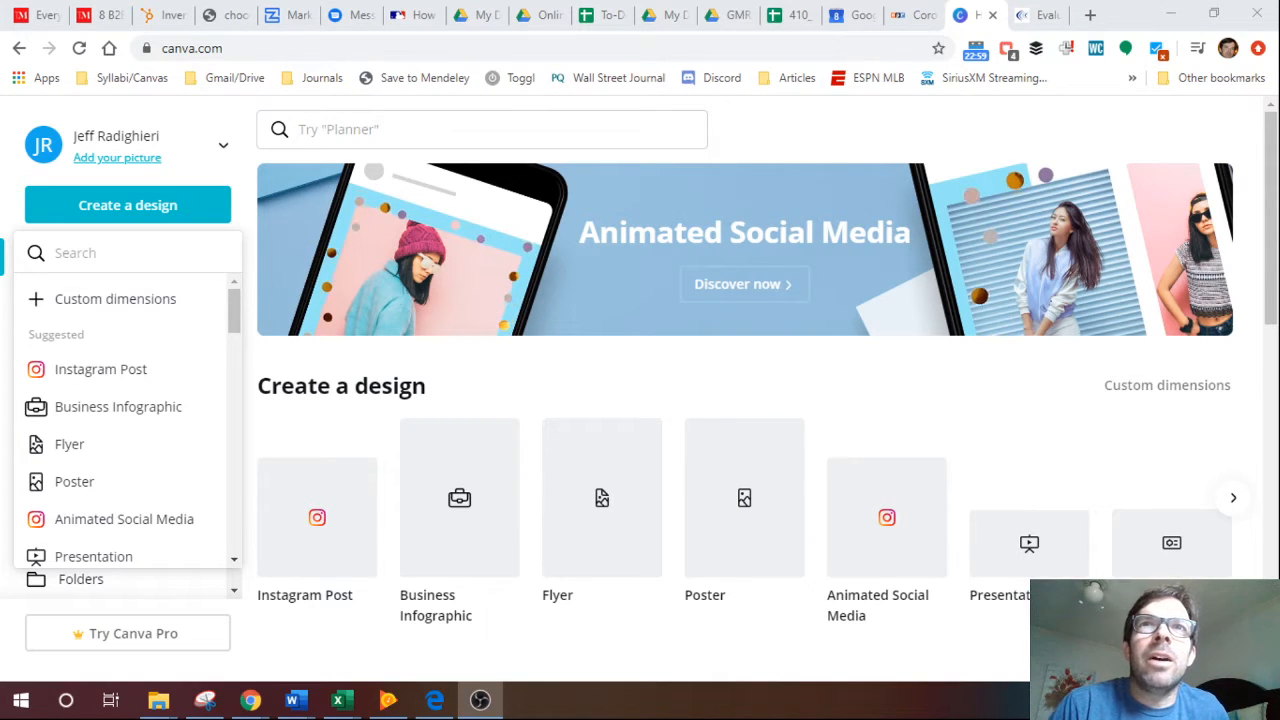
Create a new blank Instagram Post design.
click(288, 48)
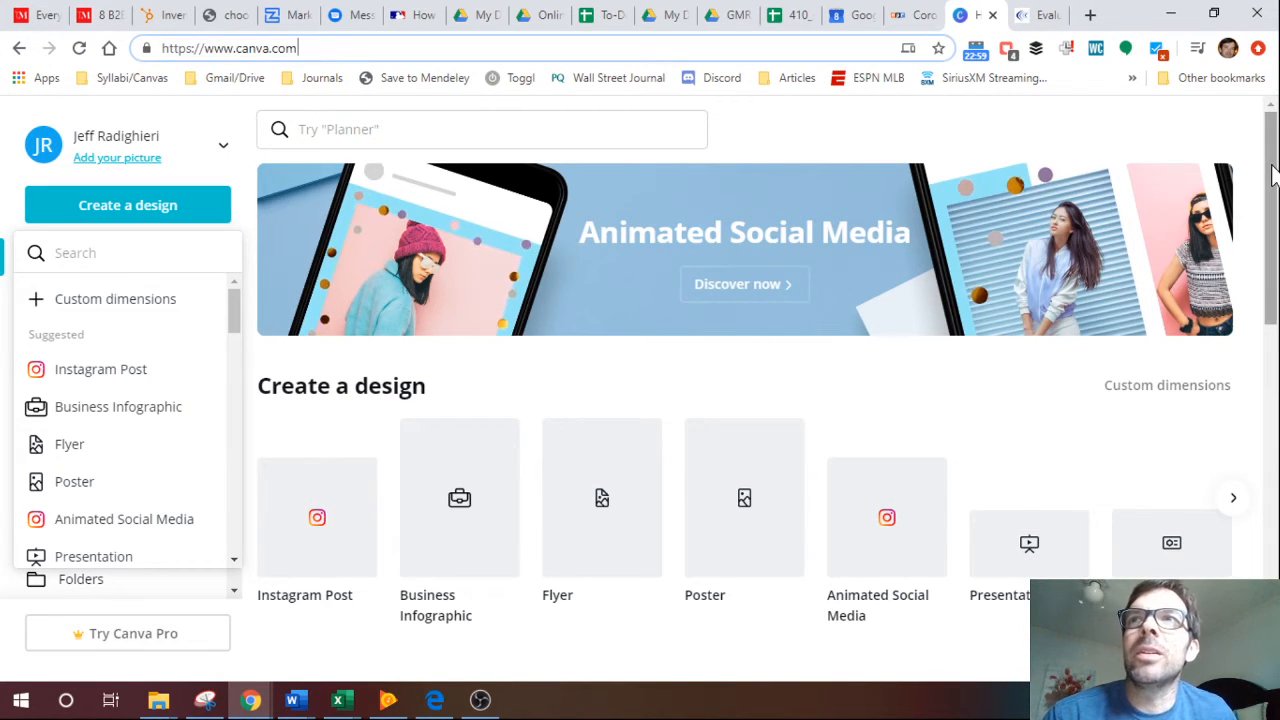
drag(1272, 168, 1240, 341)
scroll(1240, 345, up, 4)
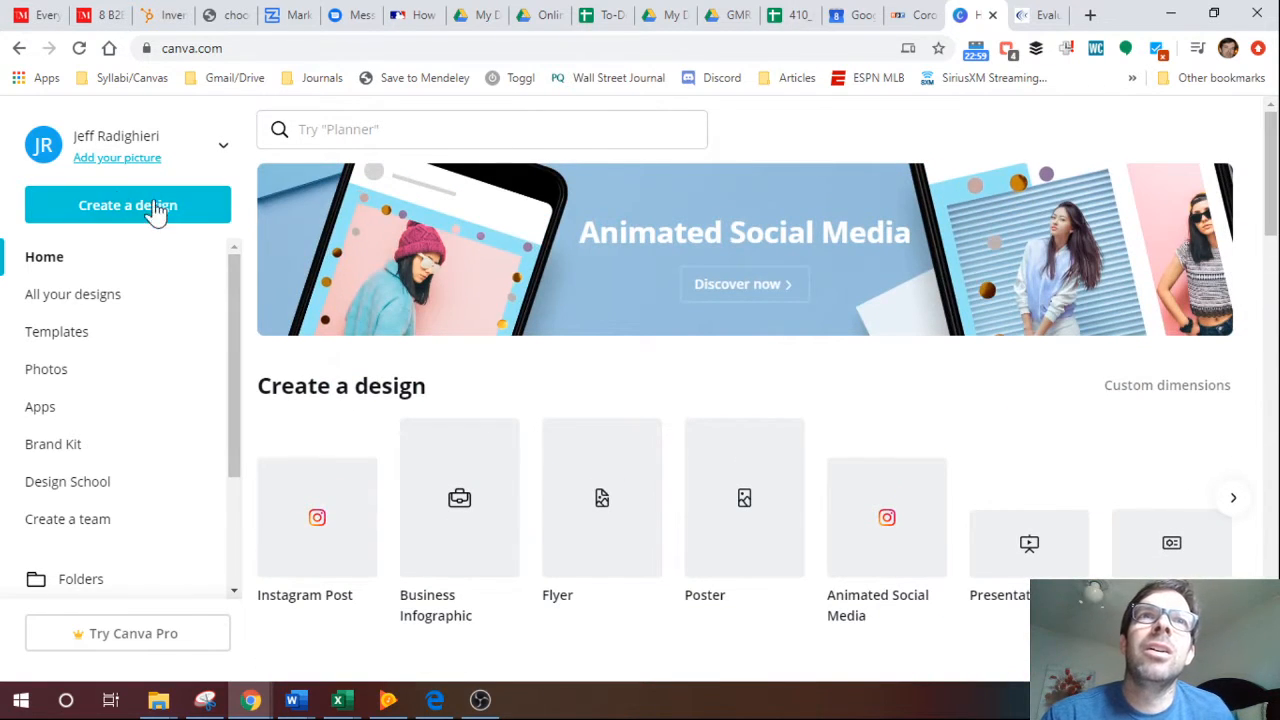
click(118, 207)
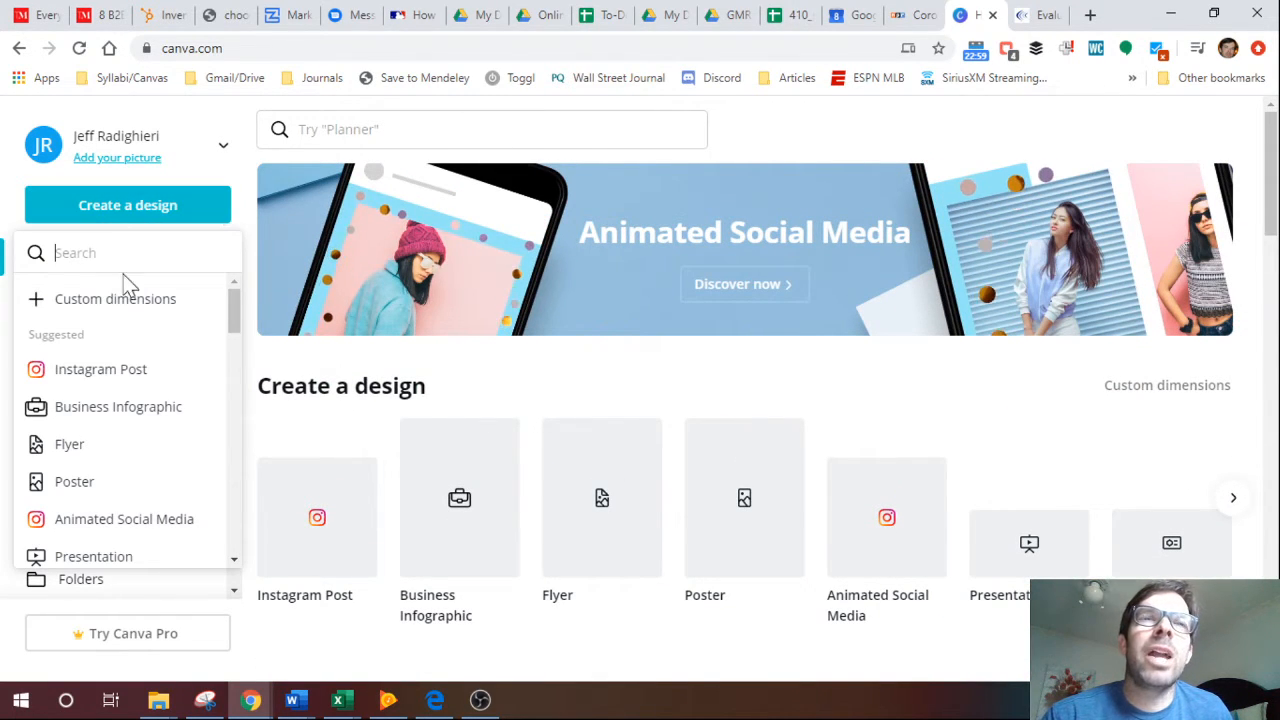
click(100, 372)
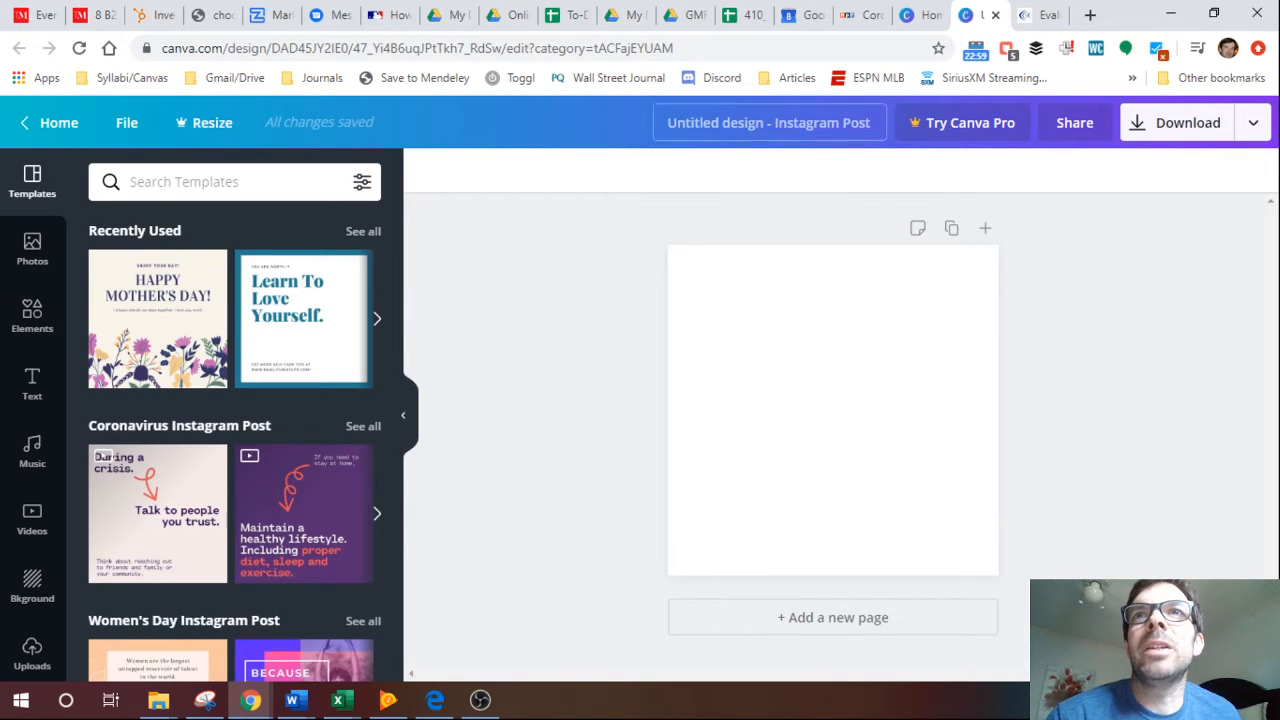
Rename the untitled design as TestRun.
click(735, 124)
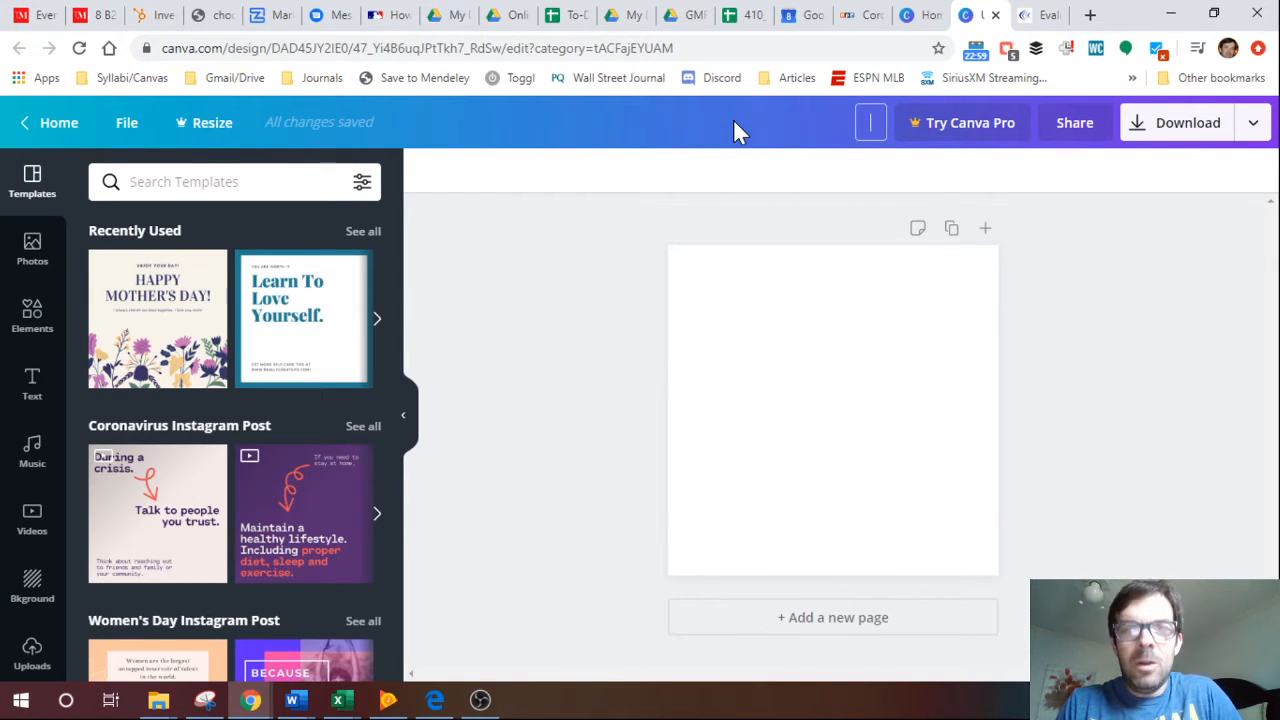
text(TestRun)
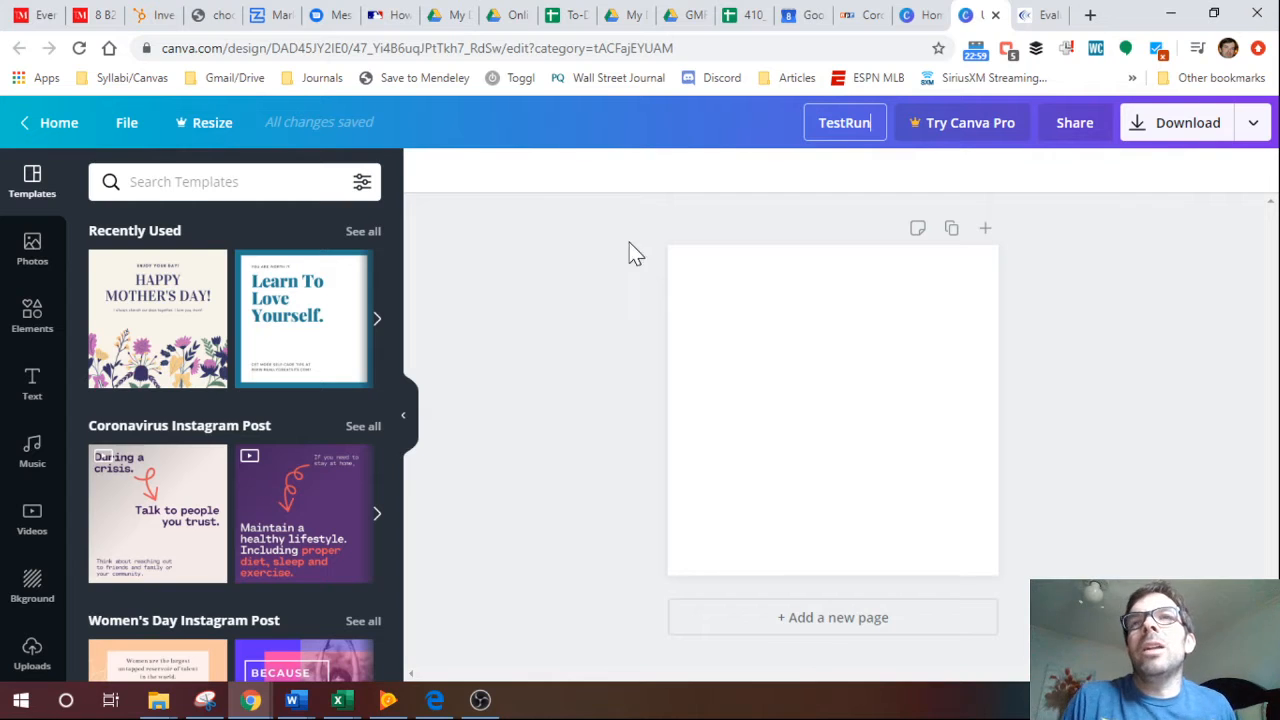
click(605, 275)
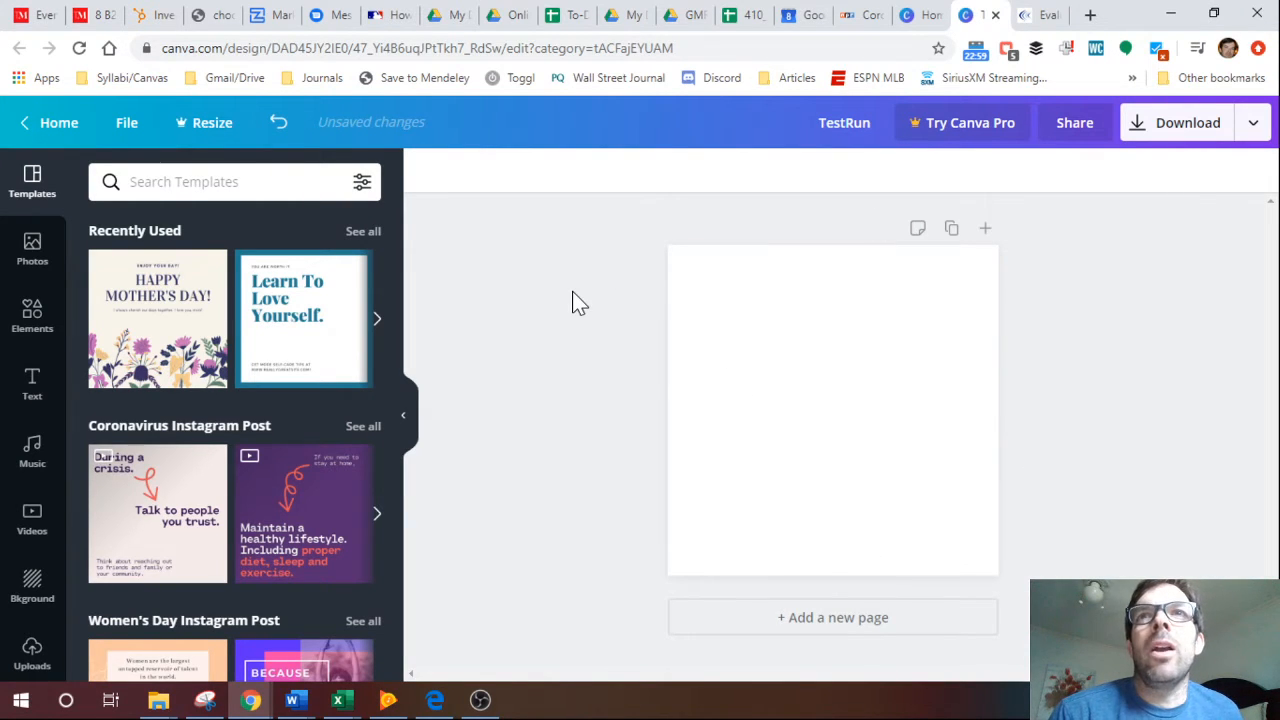
Fill the blank page's background with yellow and replace it with medium gray from the default colors.
click(713, 385)
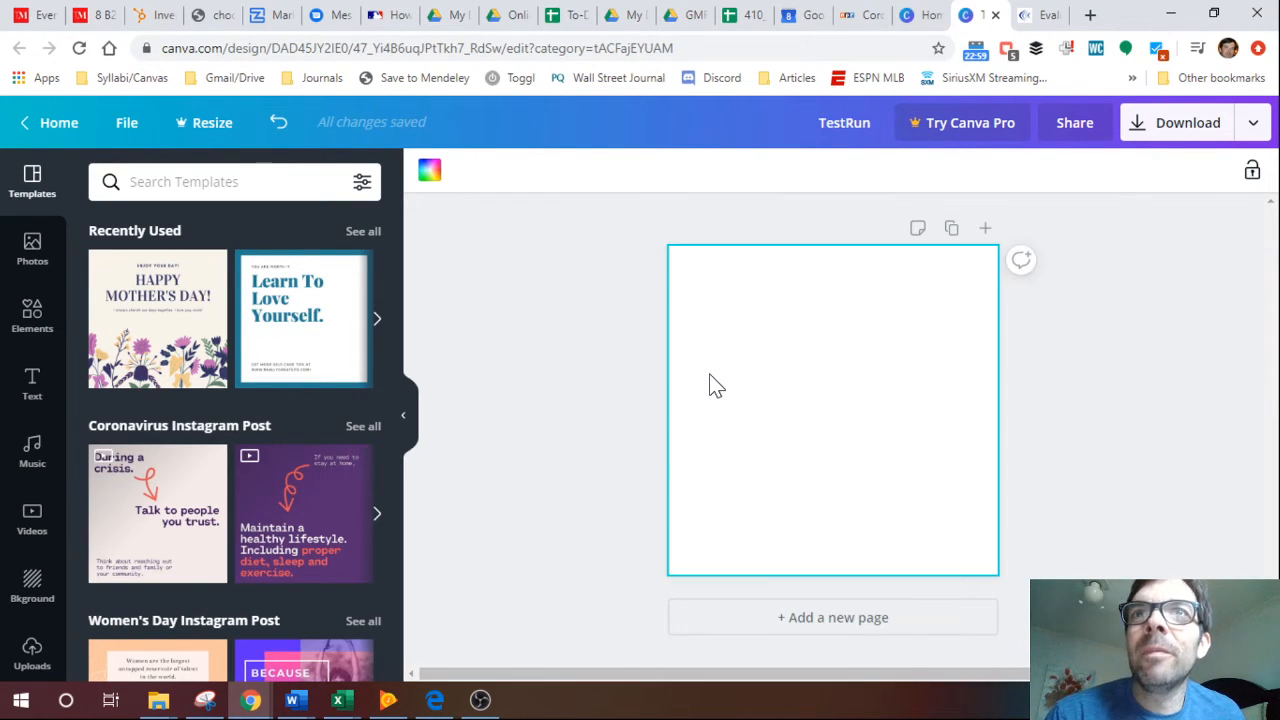
click(428, 176)
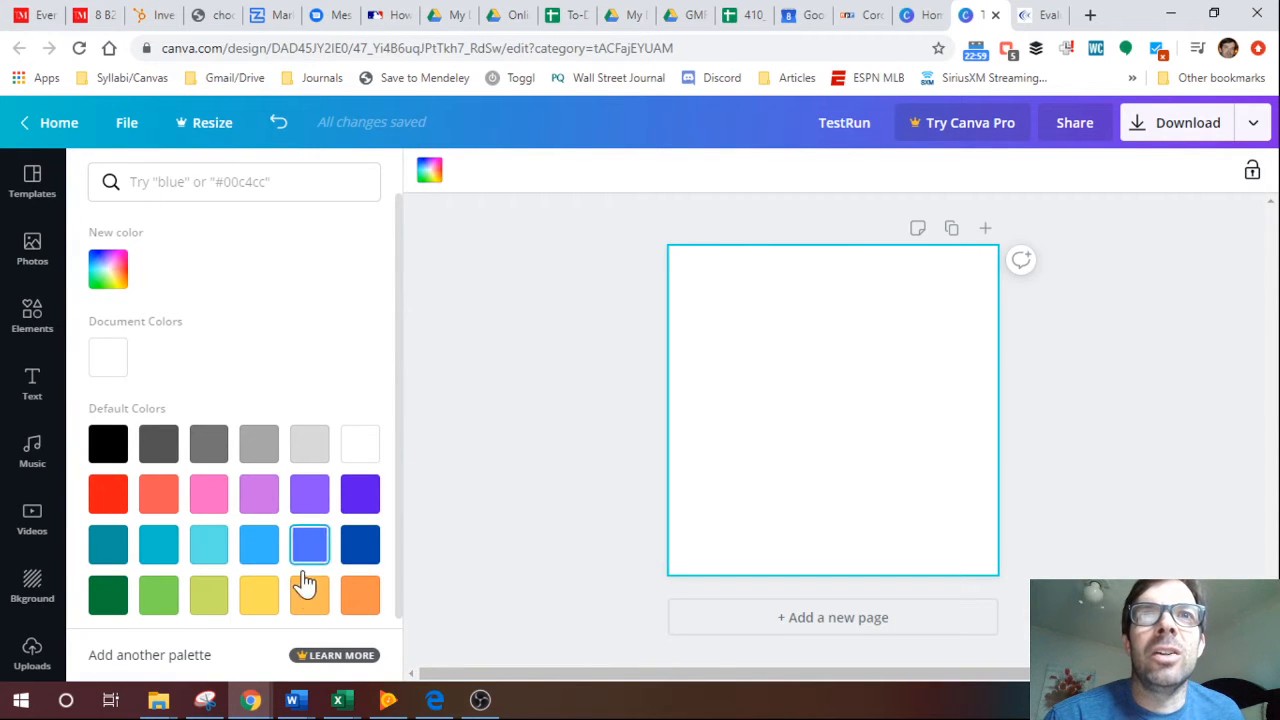
click(258, 600)
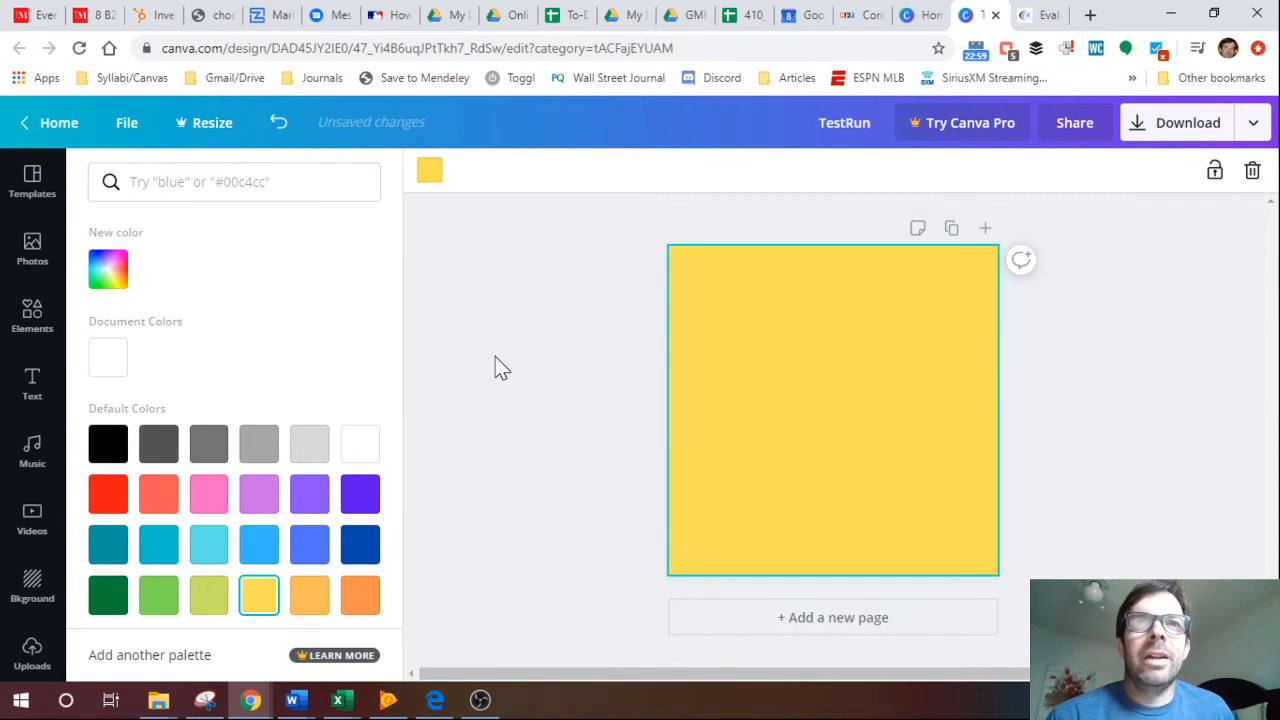
click(254, 452)
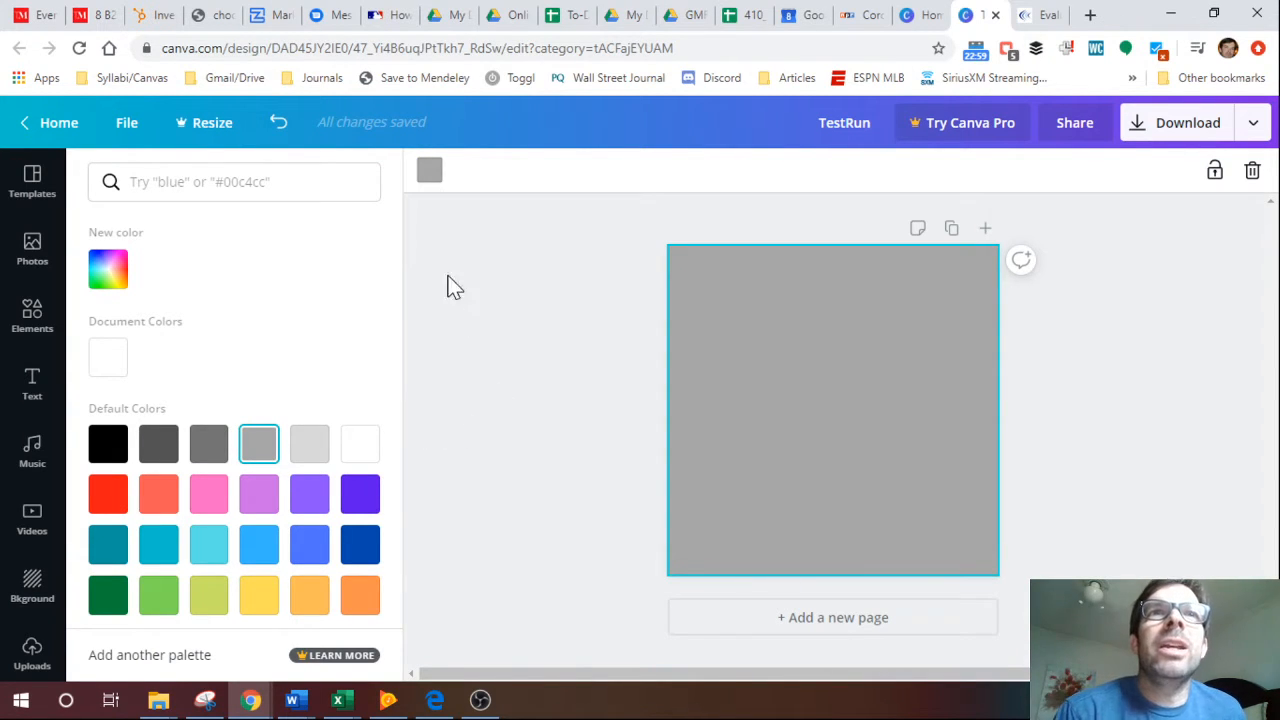
scroll(223, 457, down, 1)
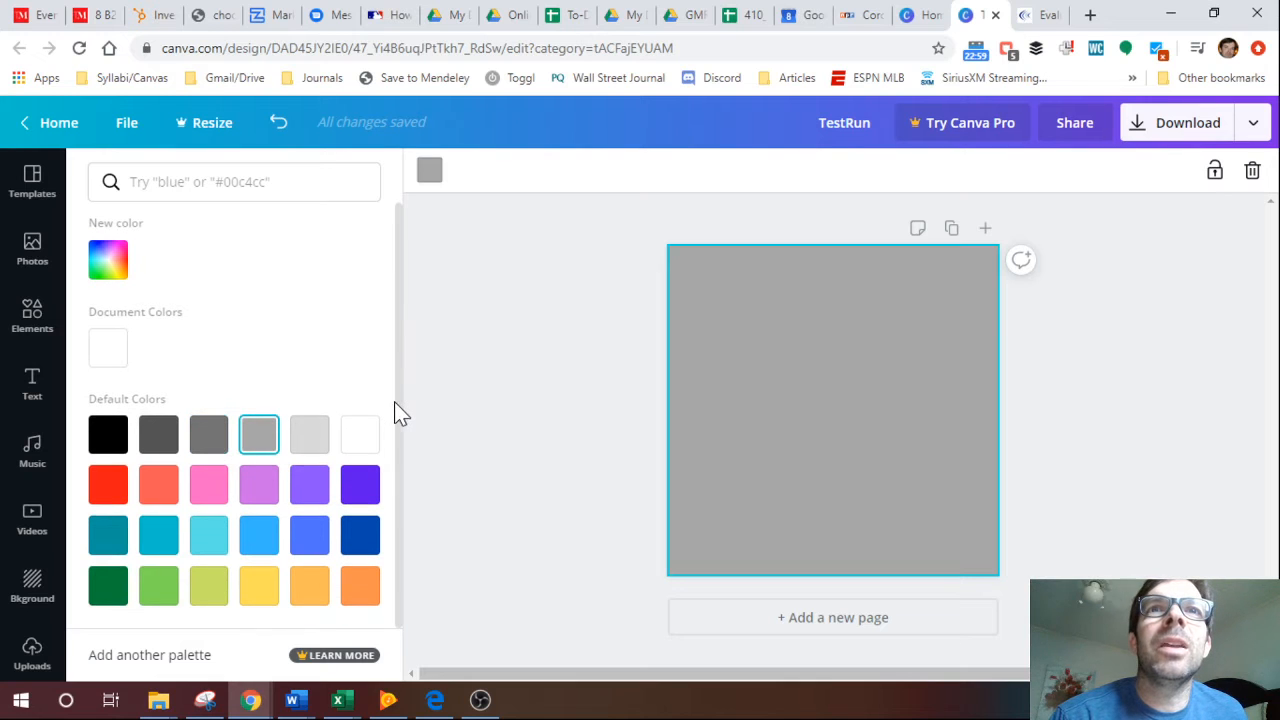
scroll(400, 406, up, 1)
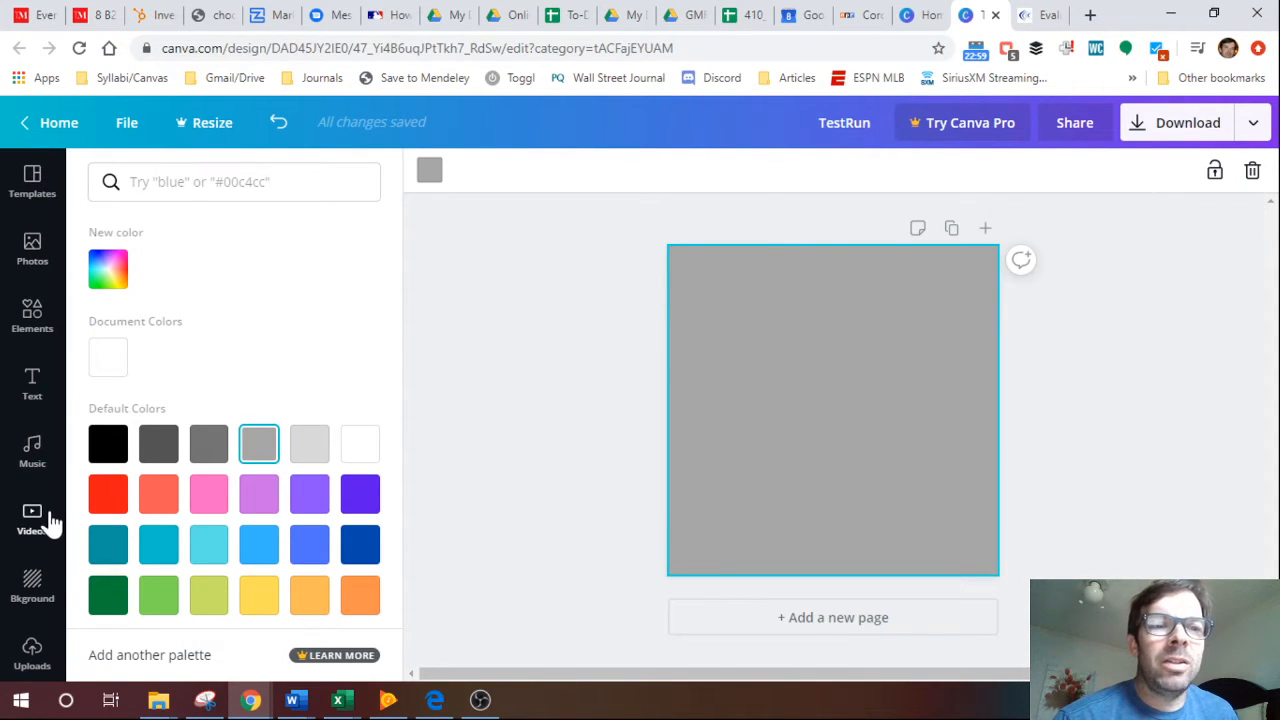
Search the templates for "sale" and apply the black and turquoise 3-DAY SALE template to the page.
click(32, 178)
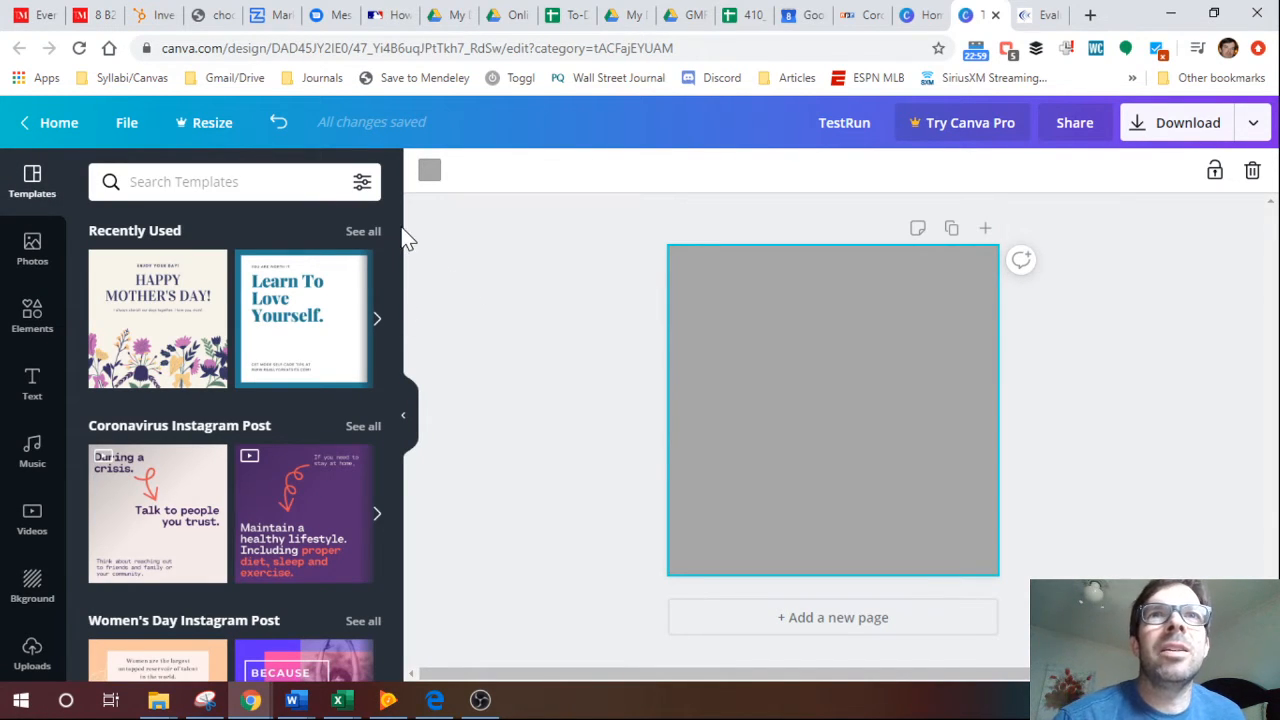
drag(394, 237, 386, 206)
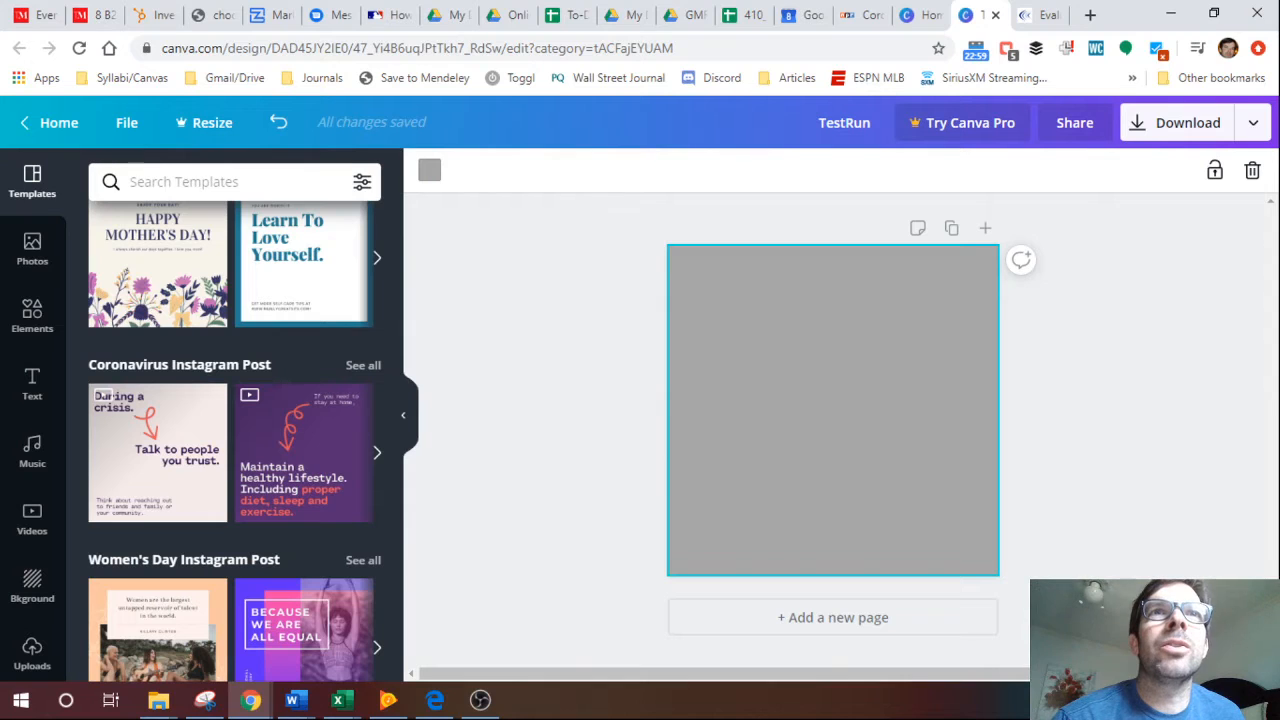
click(184, 182)
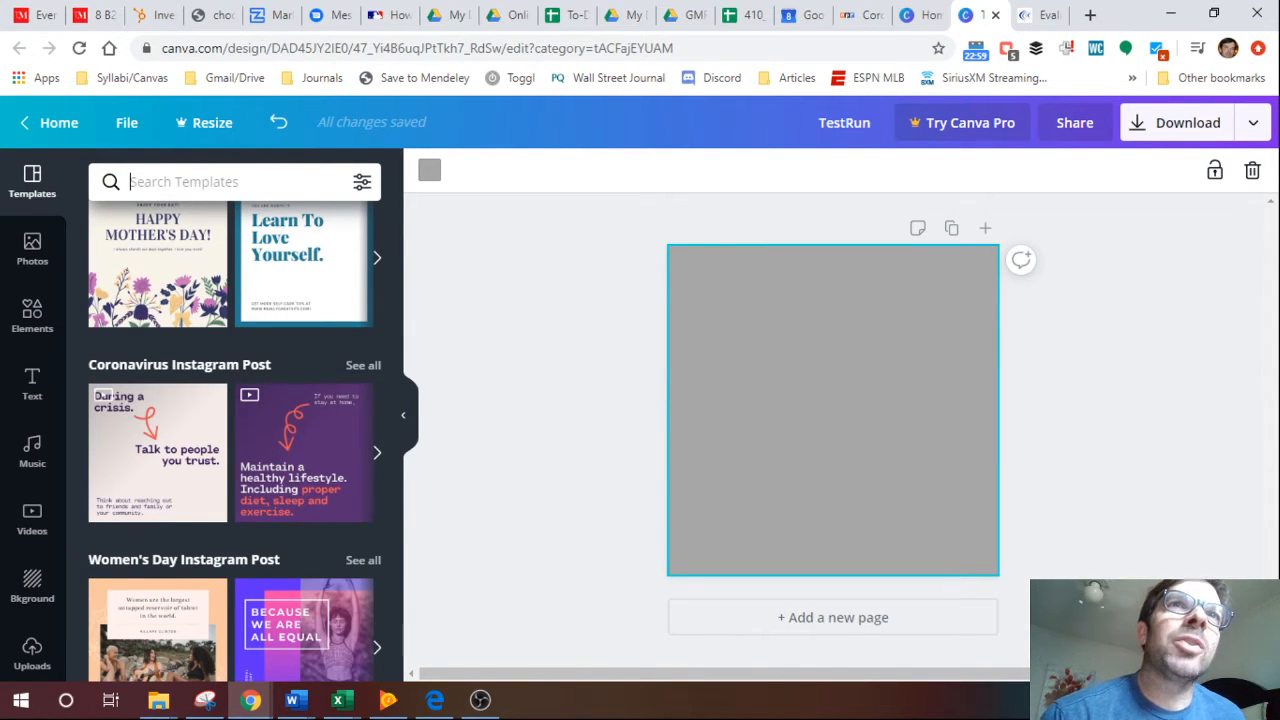
text(sale)
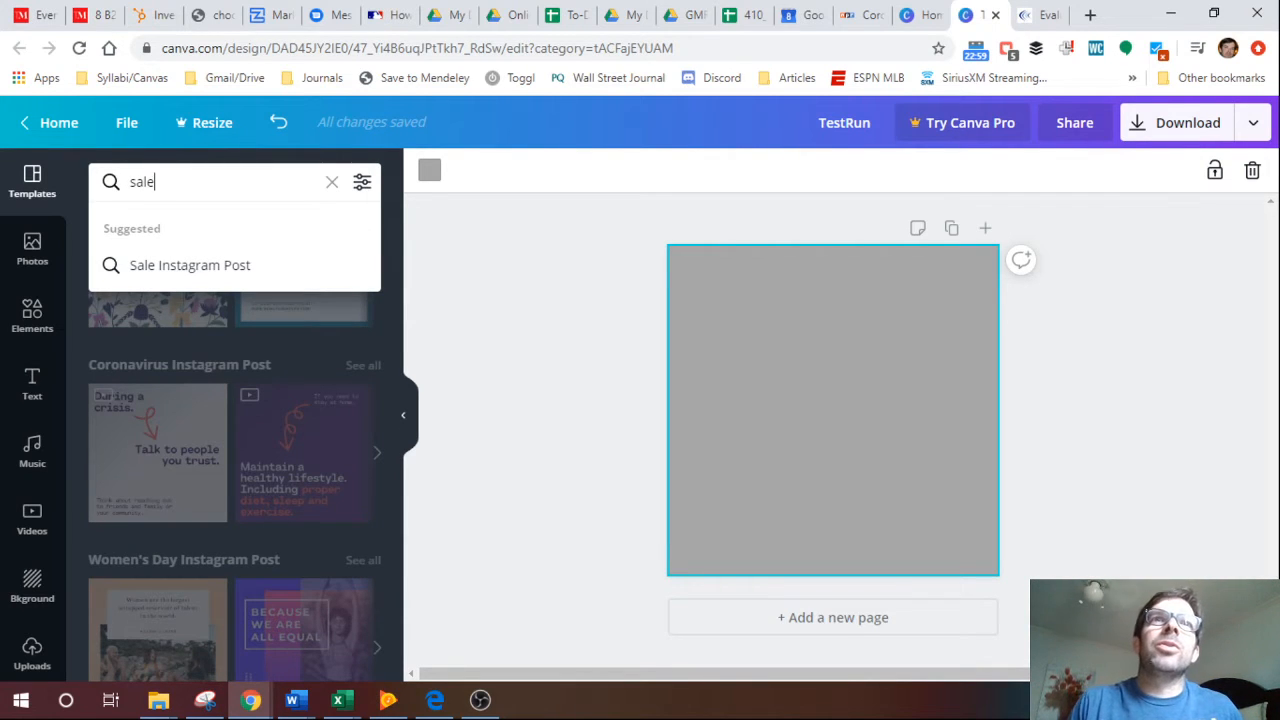
key(Return)
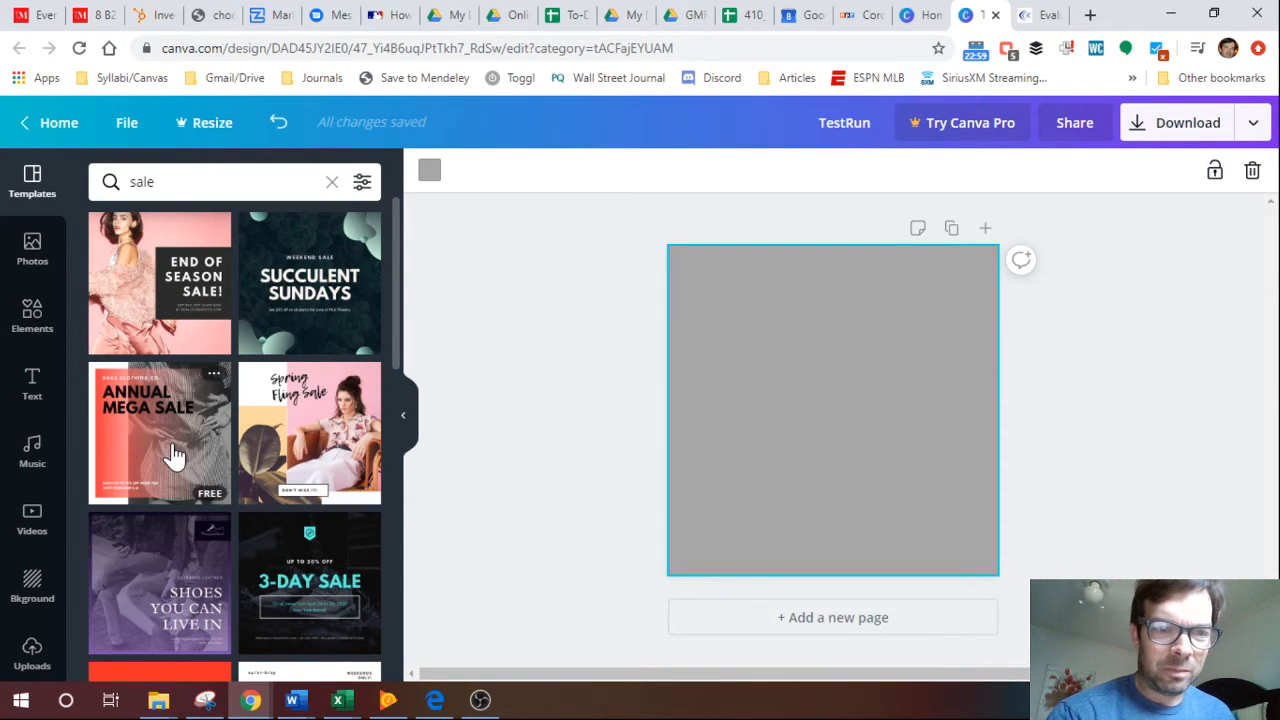
click(313, 585)
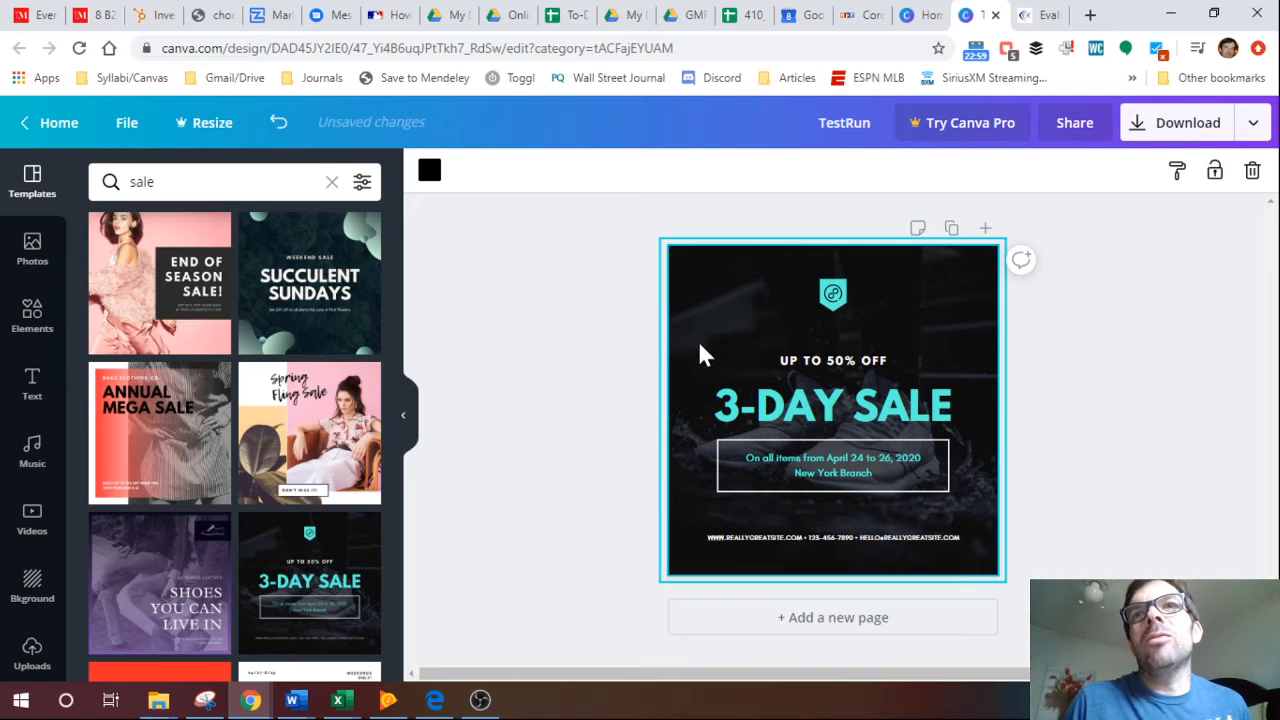
Change the discount line above the headline to read UP TO 90% OFF.
click(835, 298)
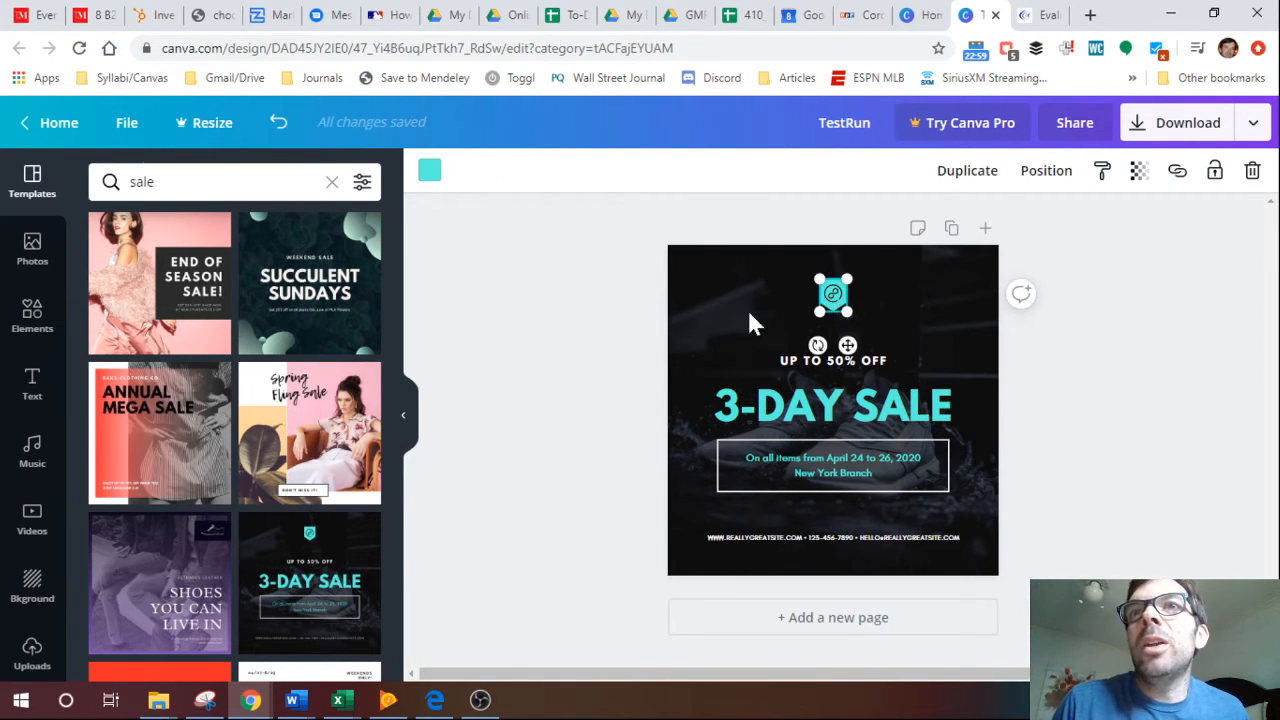
click(629, 363)
click(806, 360)
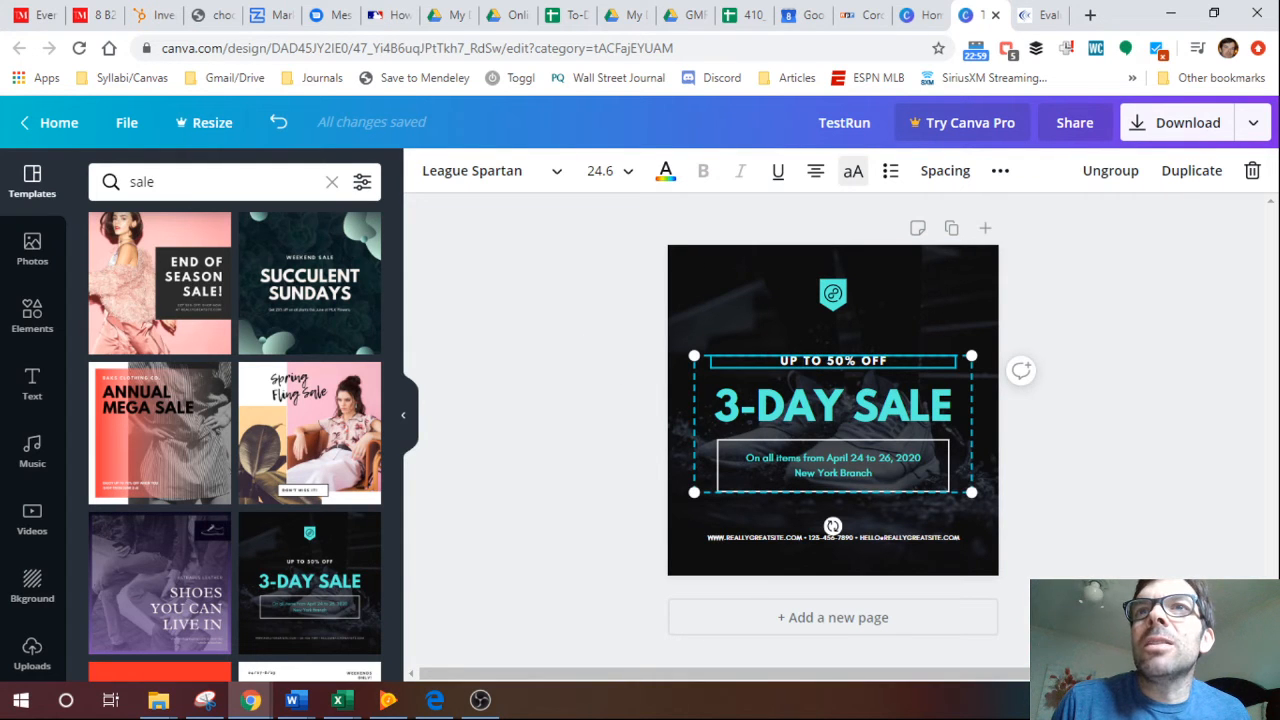
key(BackSpace)
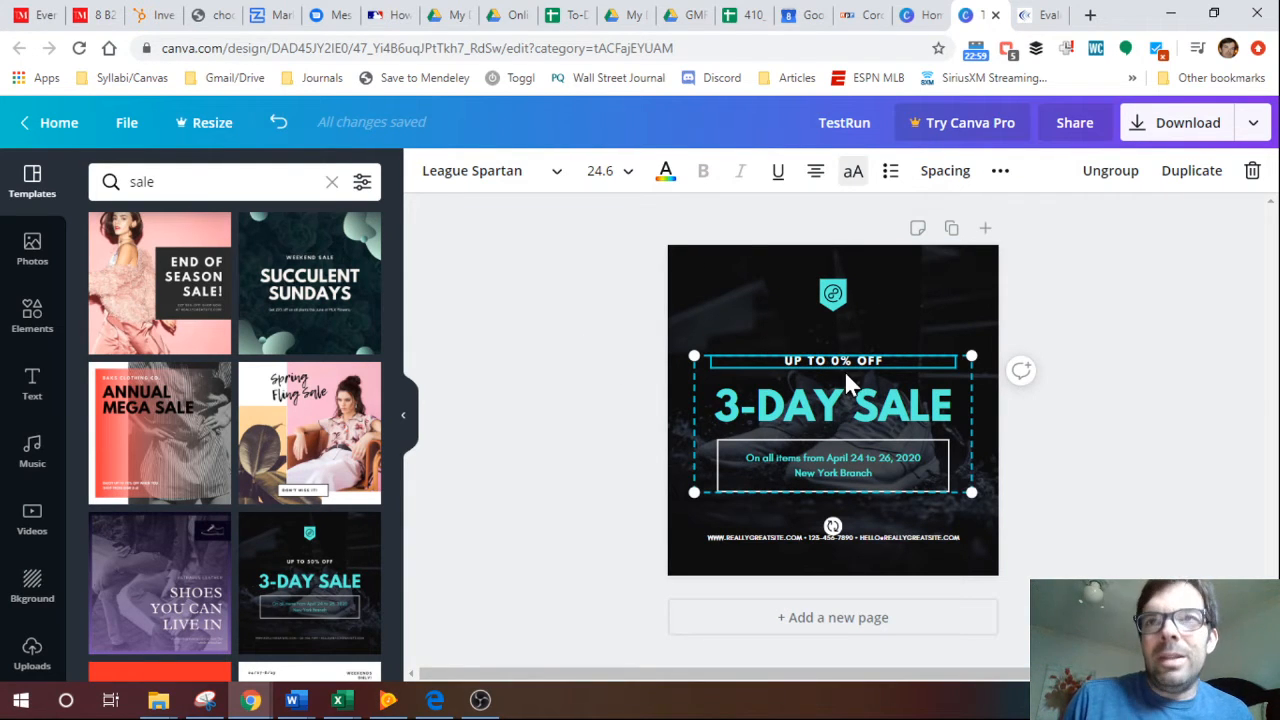
text(9)
click(532, 366)
Change the headline's number of days so it reads 1-DAY SALE.
click(710, 400)
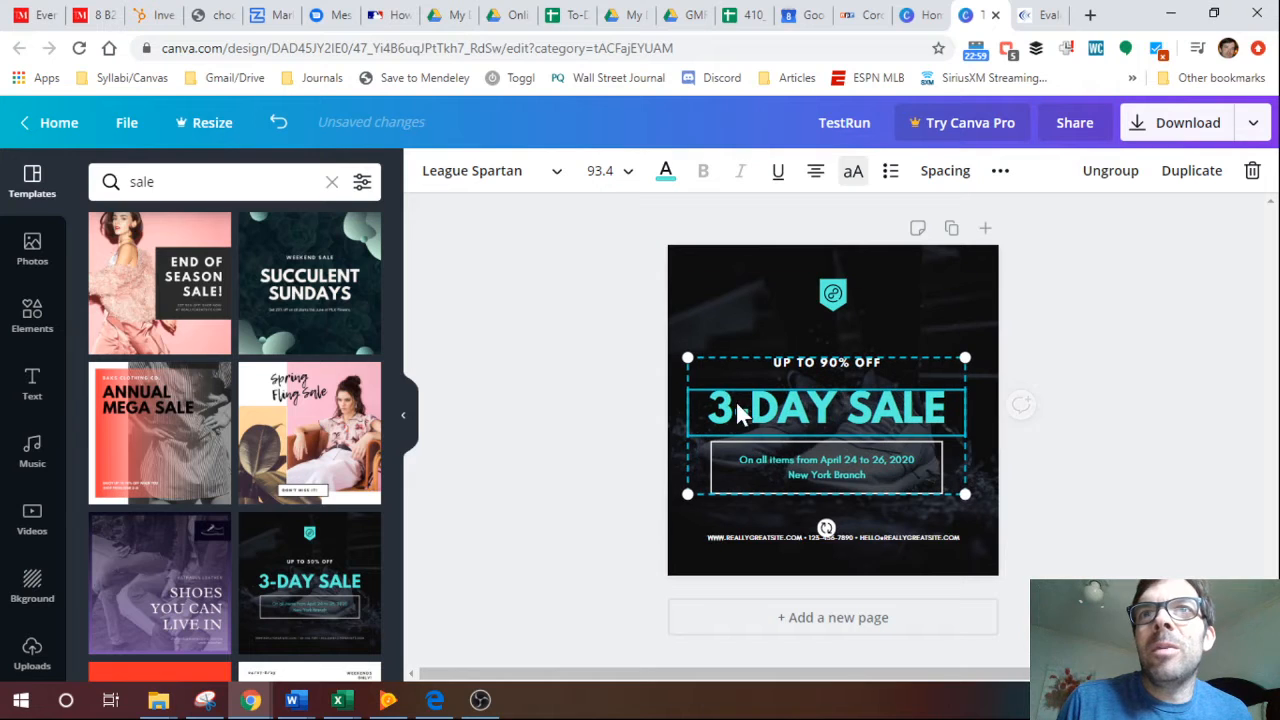
click(742, 405)
key(BackSpace)
text(1)
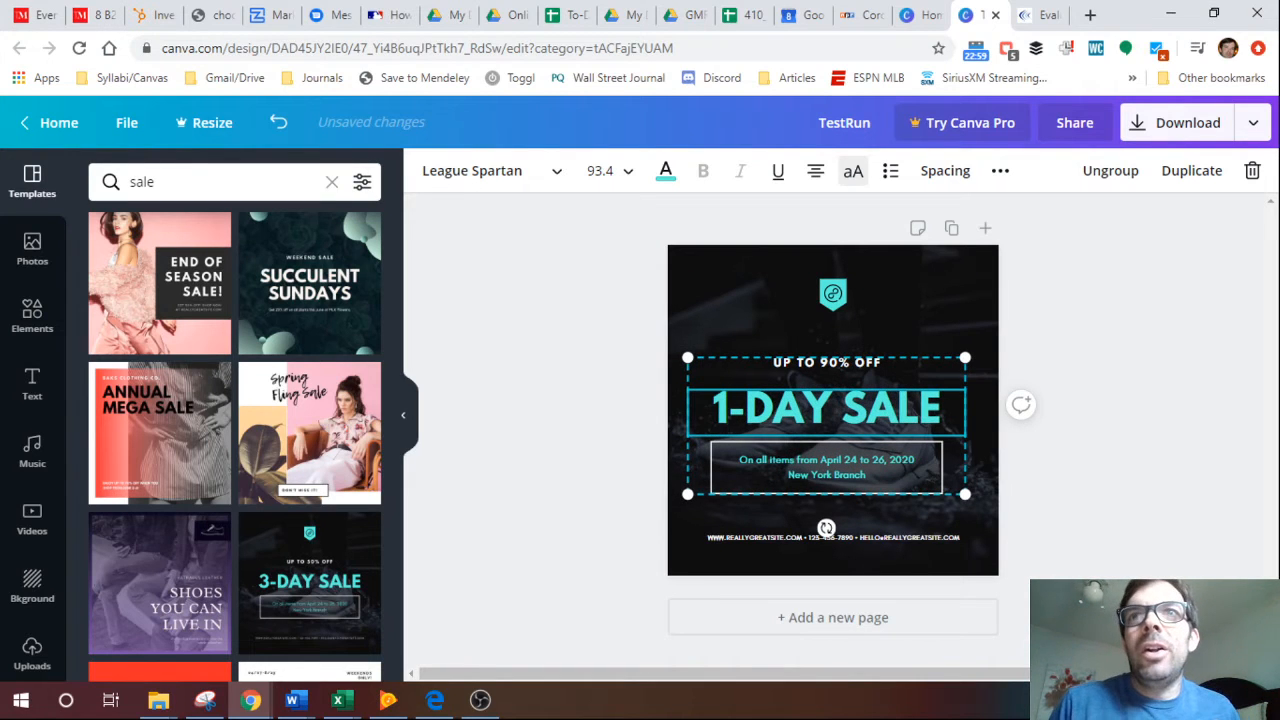
Replace the whole headline text with BIG TIME SALE.
drag(943, 410, 711, 410)
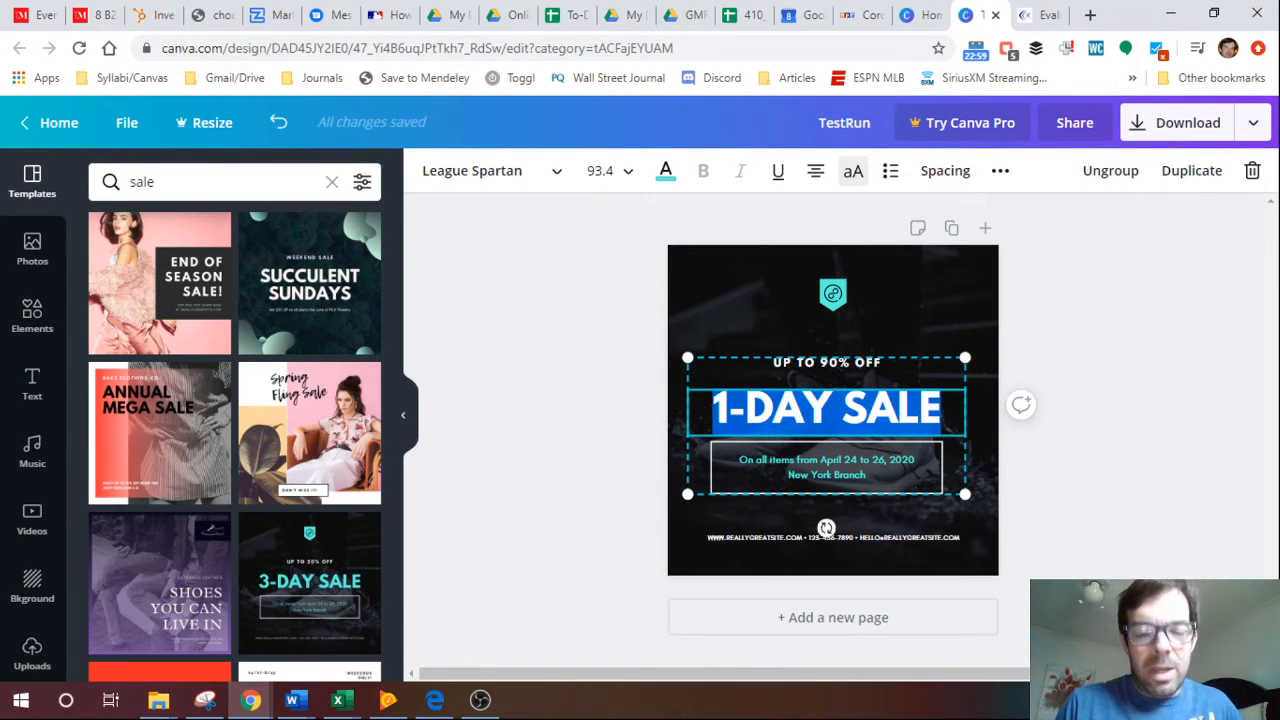
text(BIG TIME SALE)
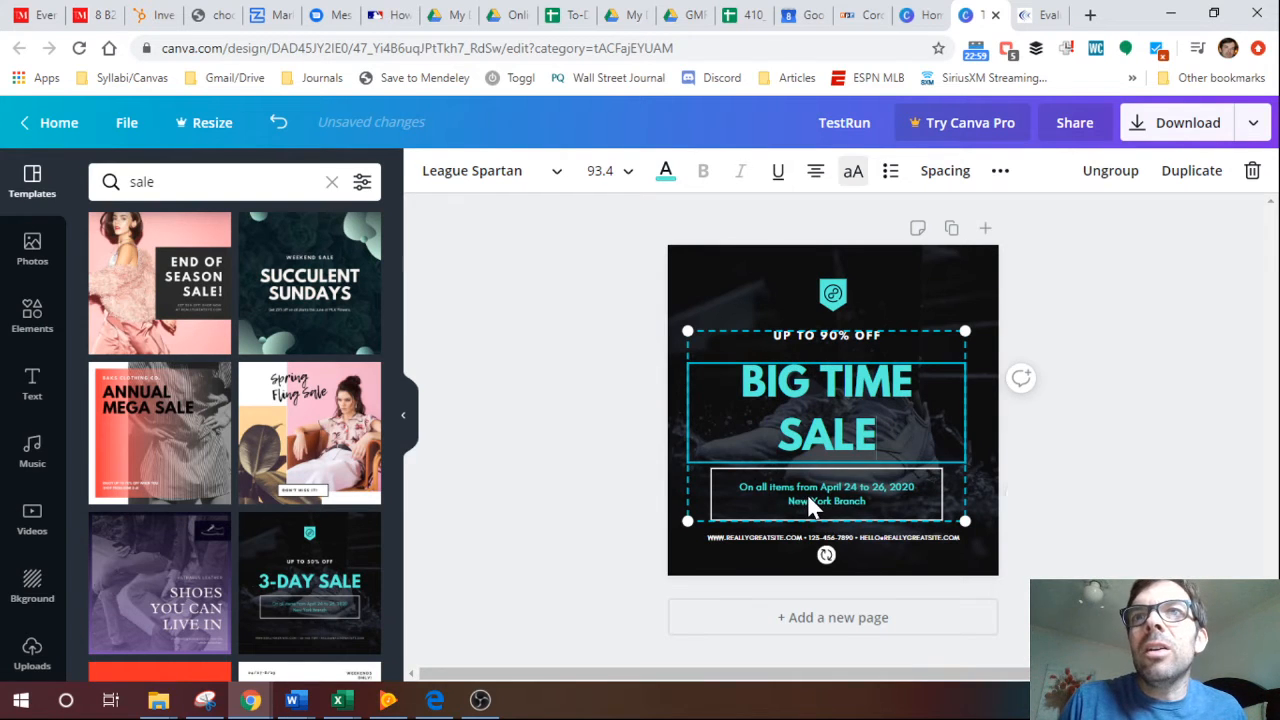
Replace the two-line sale details inside the white frame with the date May 1, 2020.
click(826, 505)
drag(834, 501, 738, 487)
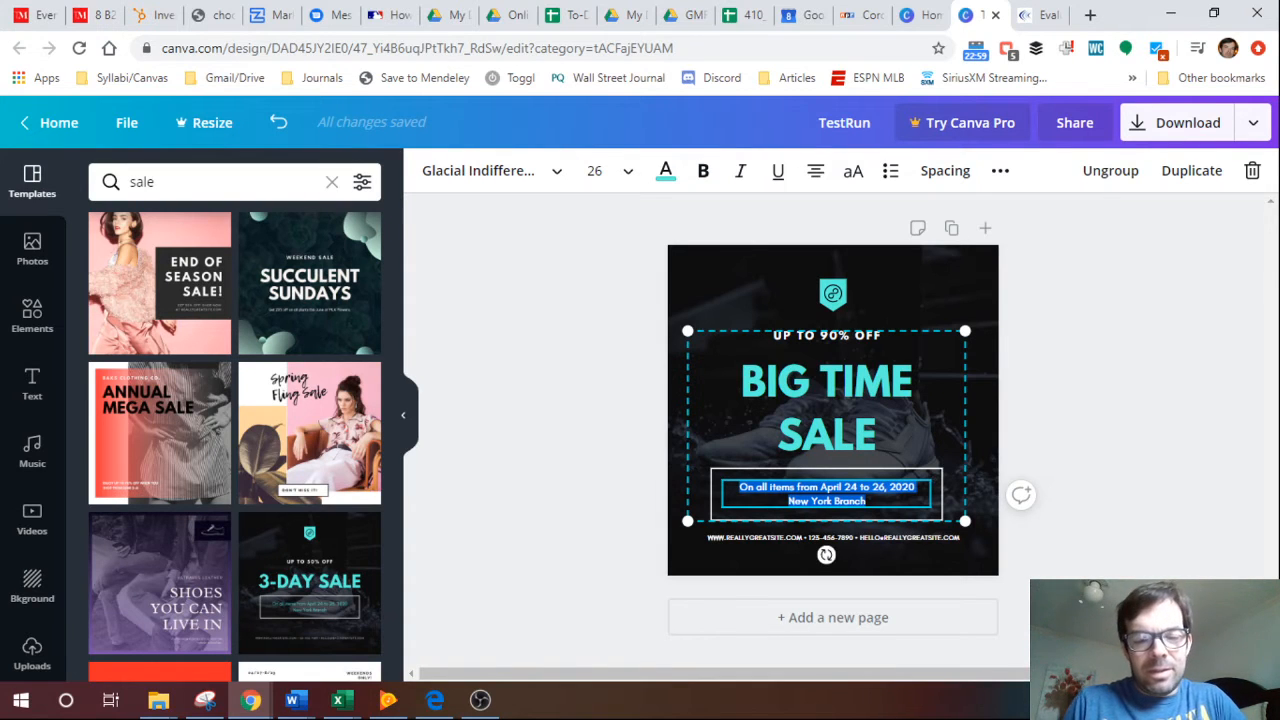
text(May 1)
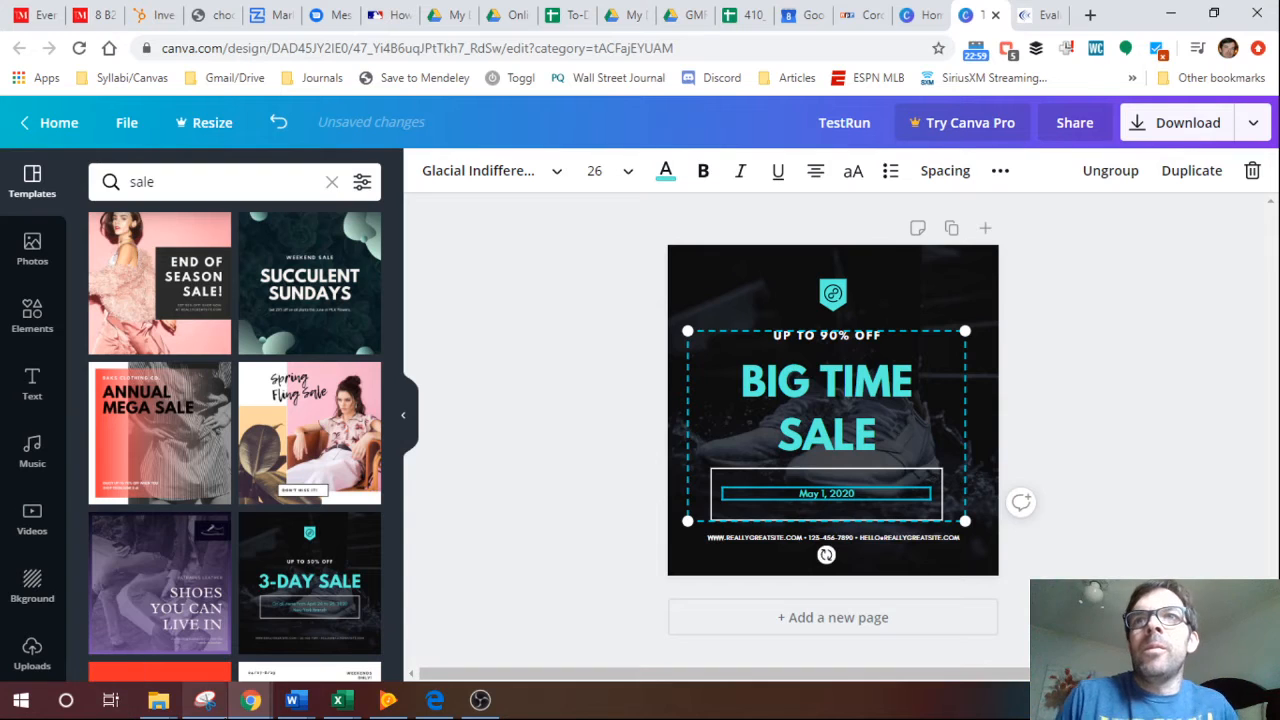
mouse_move(205, 700)
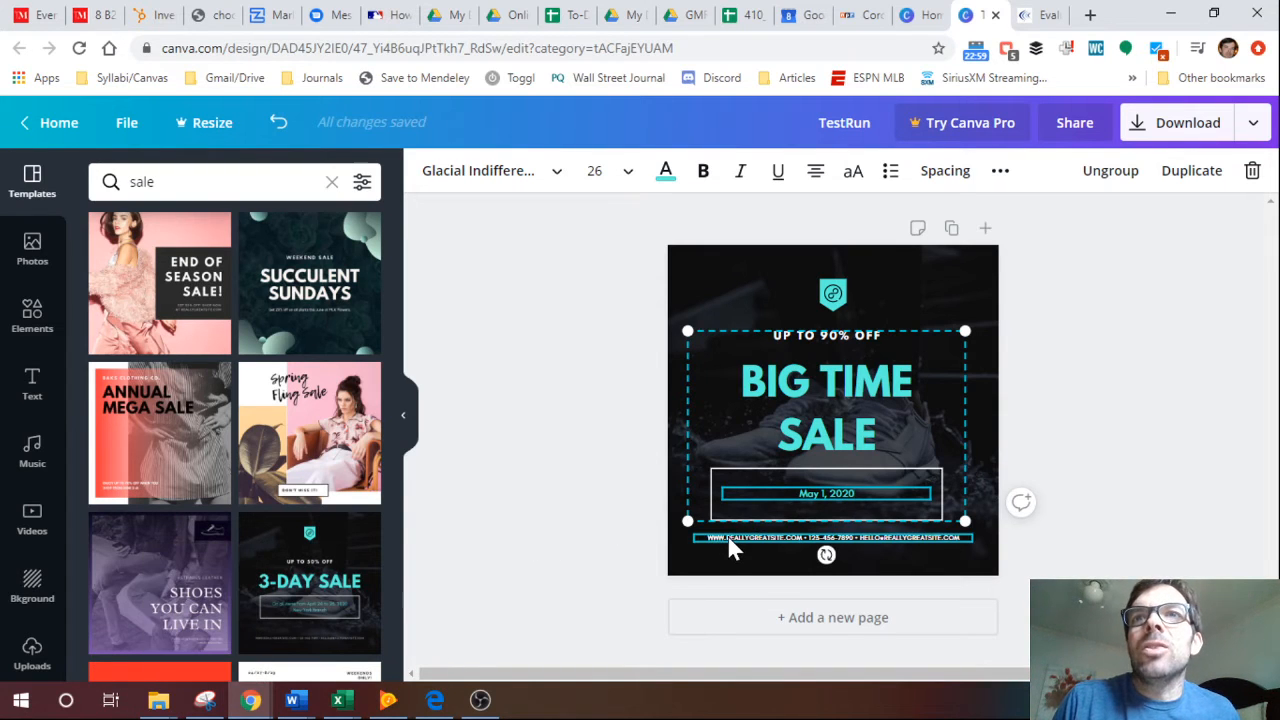
Set the BIG TIME SALE headline's font size to 80.
click(817, 385)
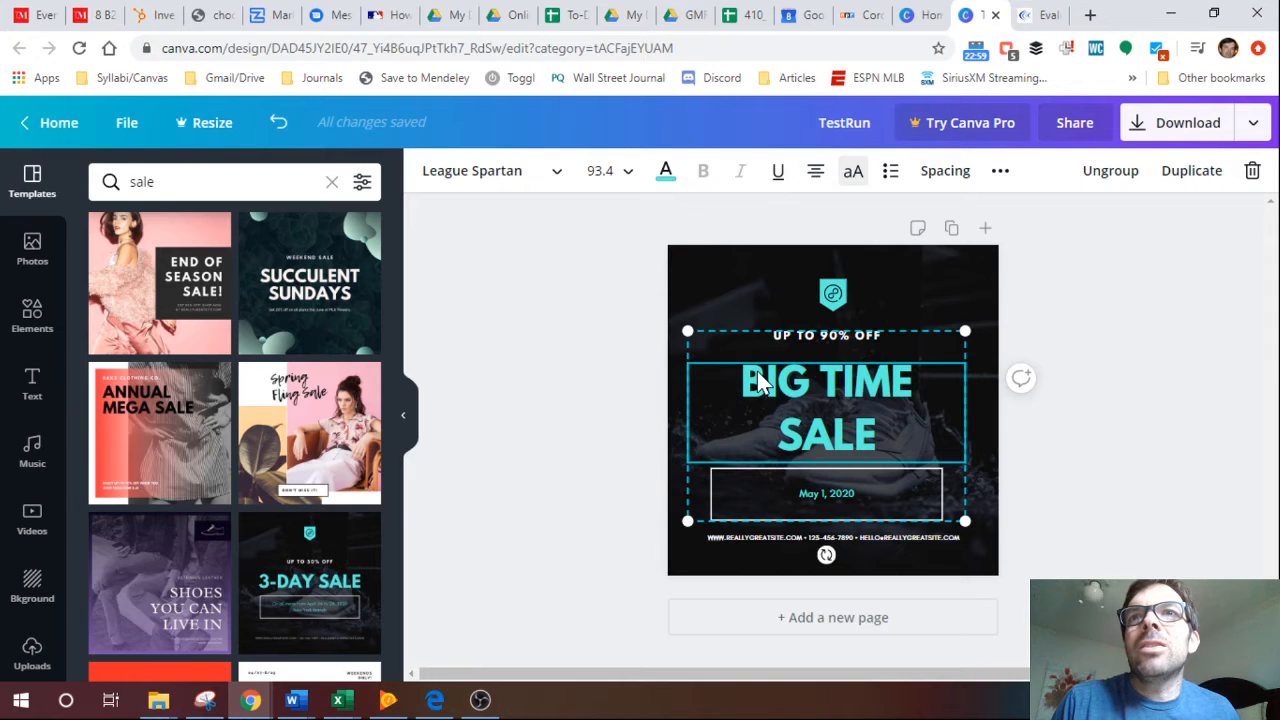
click(620, 180)
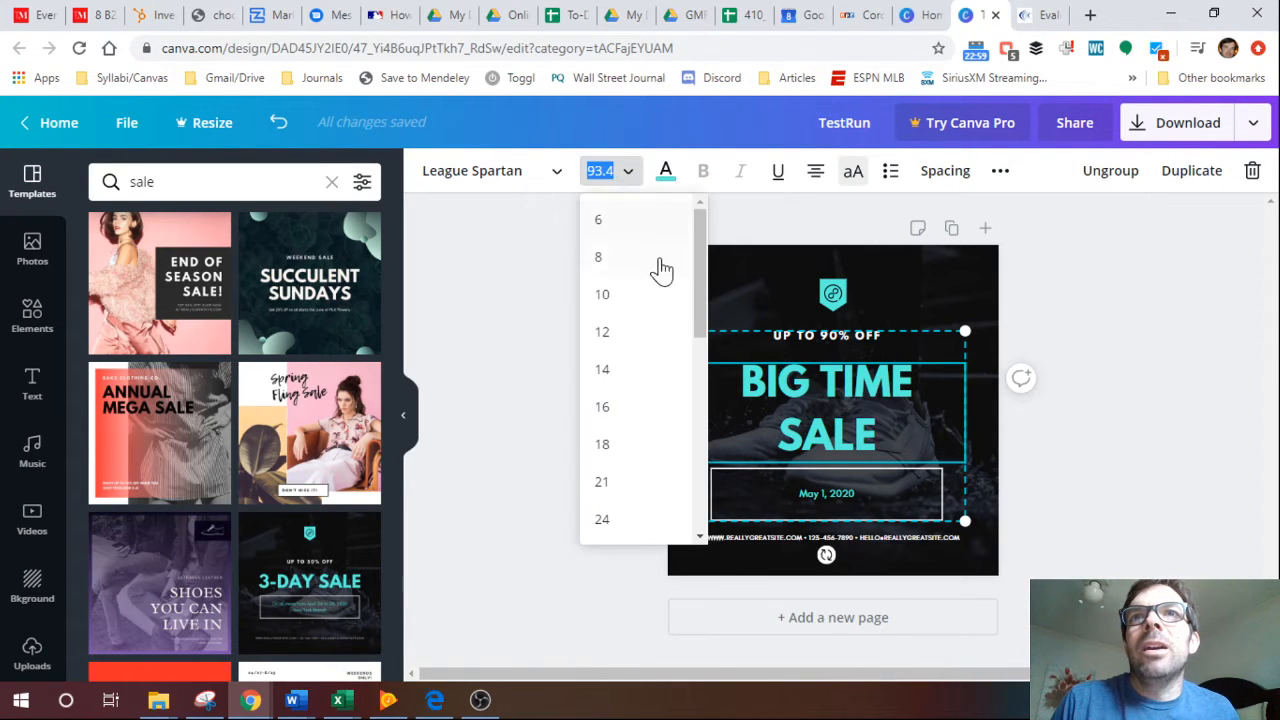
drag(701, 310, 697, 491)
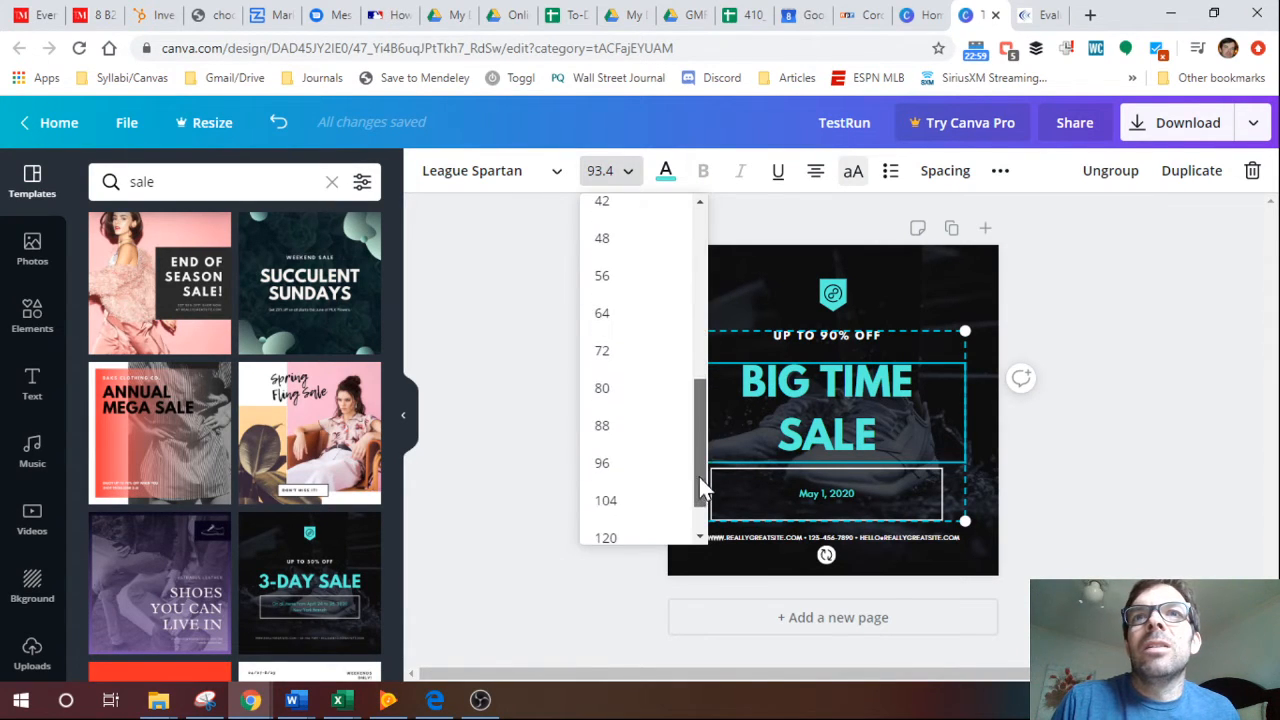
click(611, 392)
Set the font size of the date May 1, 2020 inside the white frame to 42.
click(810, 466)
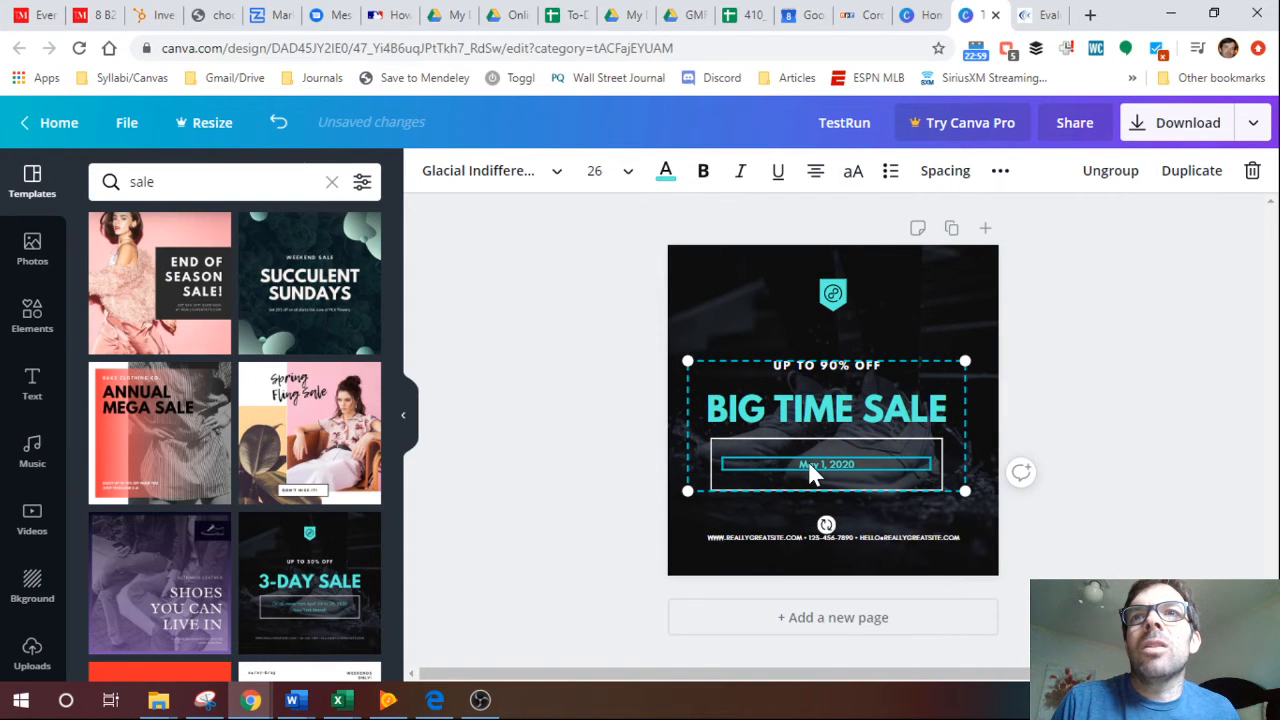
click(1072, 430)
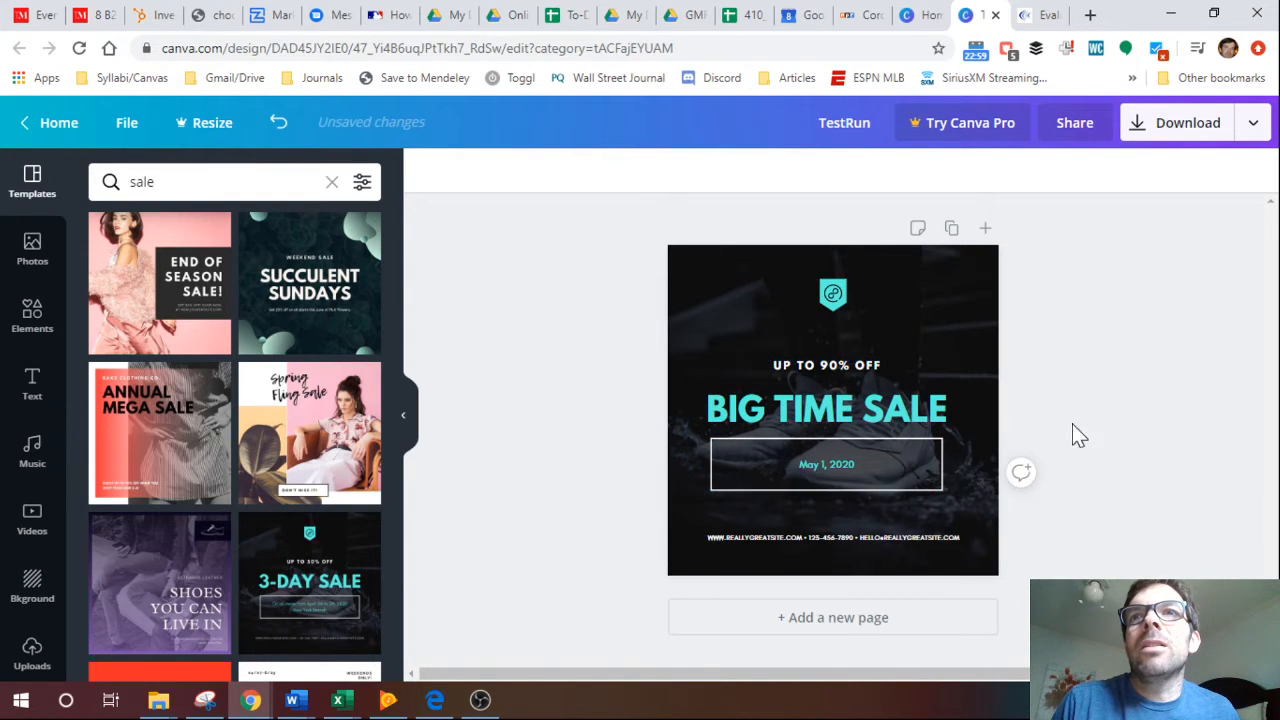
click(845, 457)
click(592, 178)
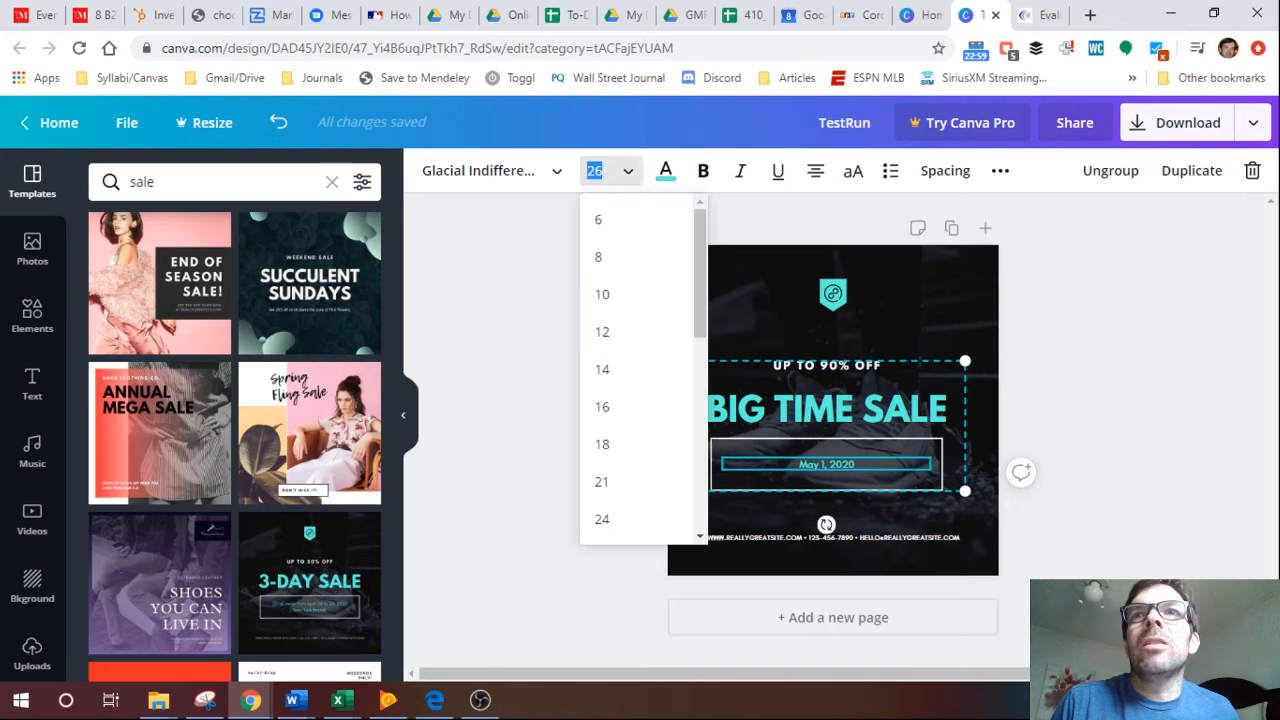
drag(697, 299, 698, 383)
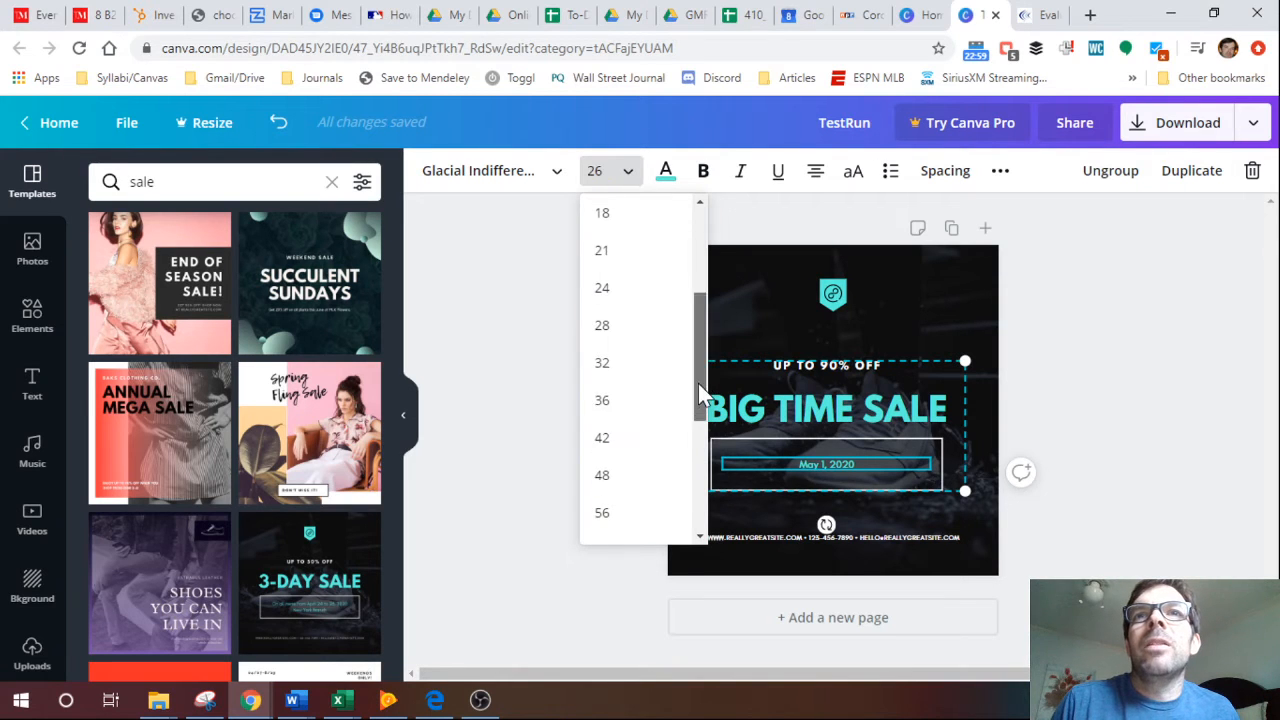
click(618, 445)
Set the font size of the UP TO 90% OFF line above the headline to 48.
click(829, 366)
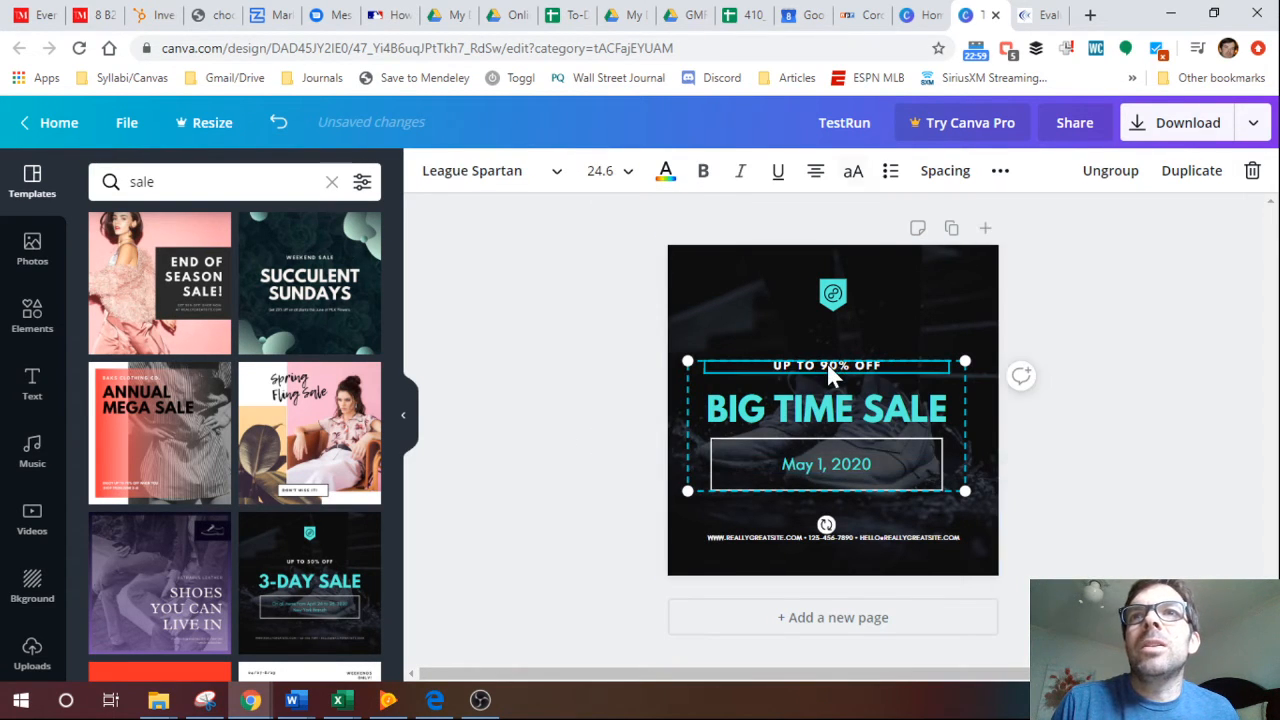
click(618, 174)
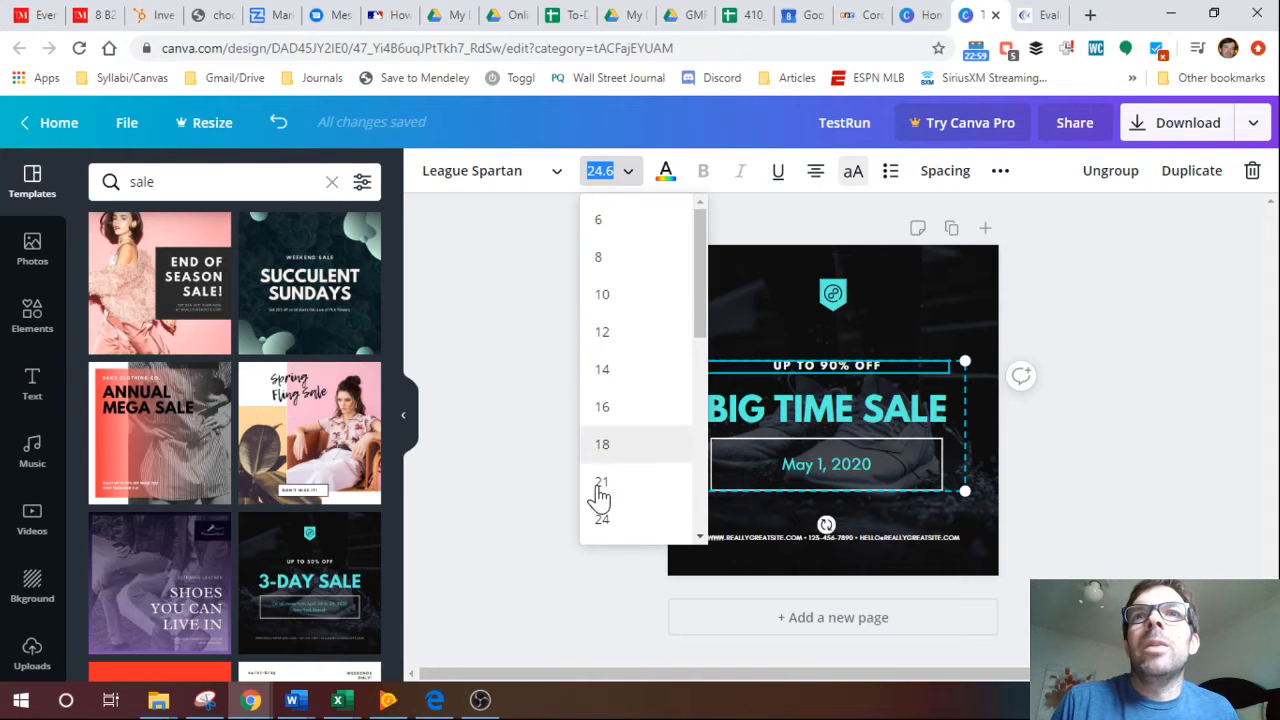
scroll(640, 331, down, 4)
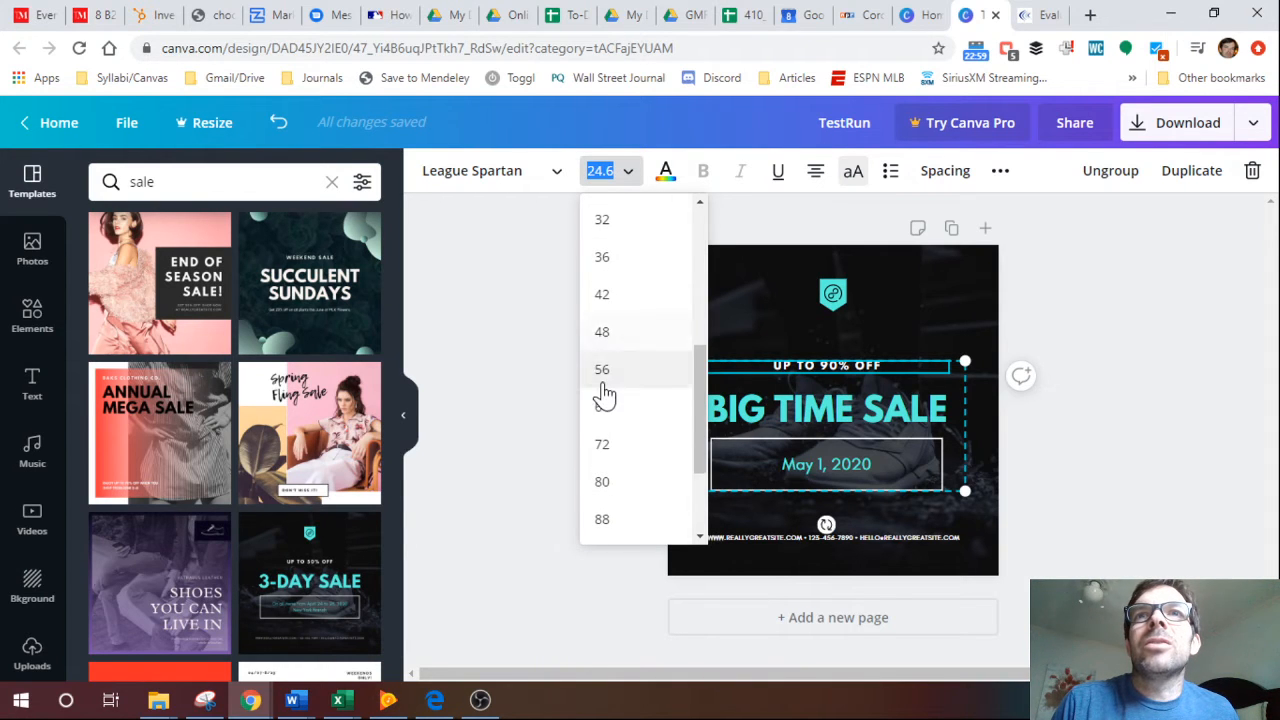
click(606, 331)
click(515, 320)
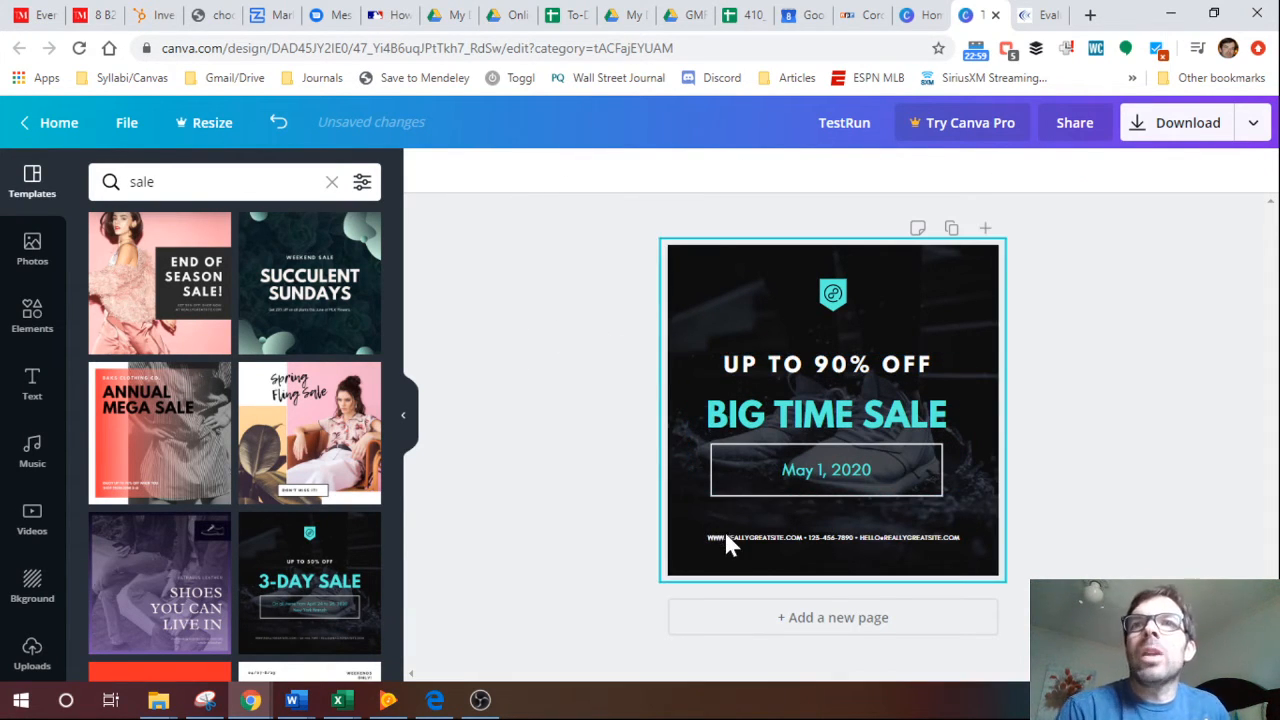
Recolor the BIG TIME SALE headline with the default pink.
click(770, 423)
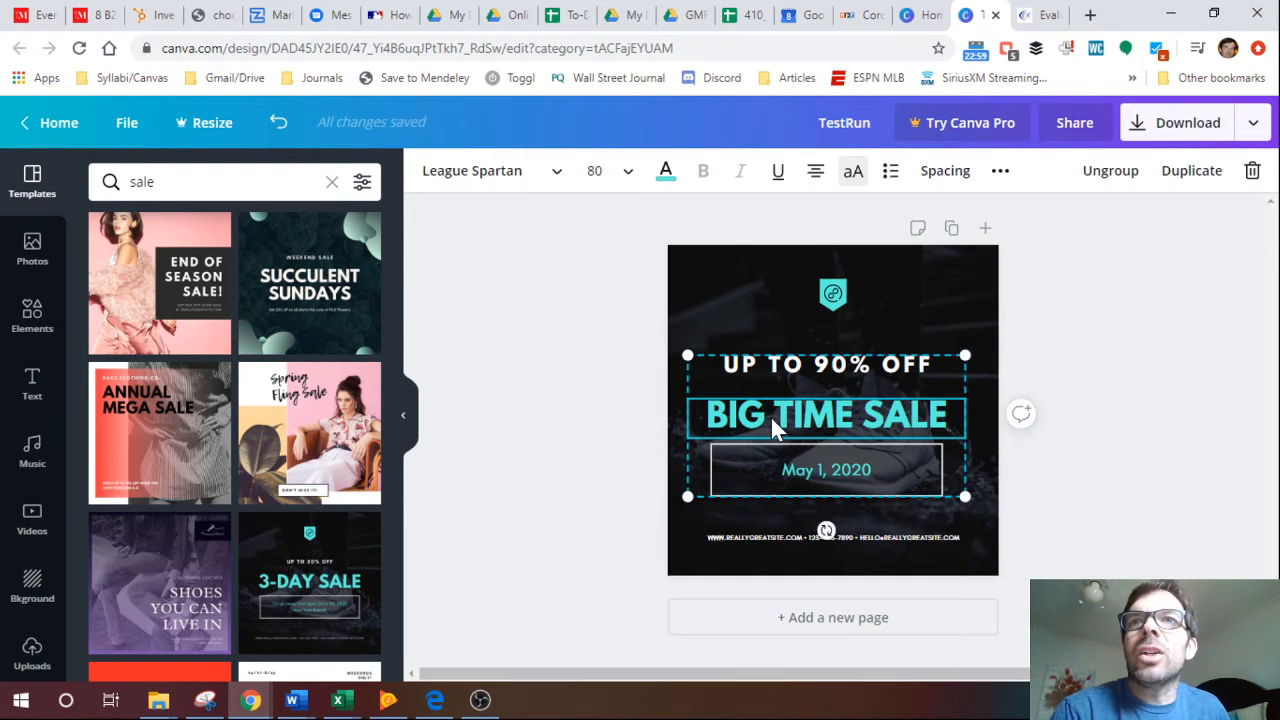
click(665, 172)
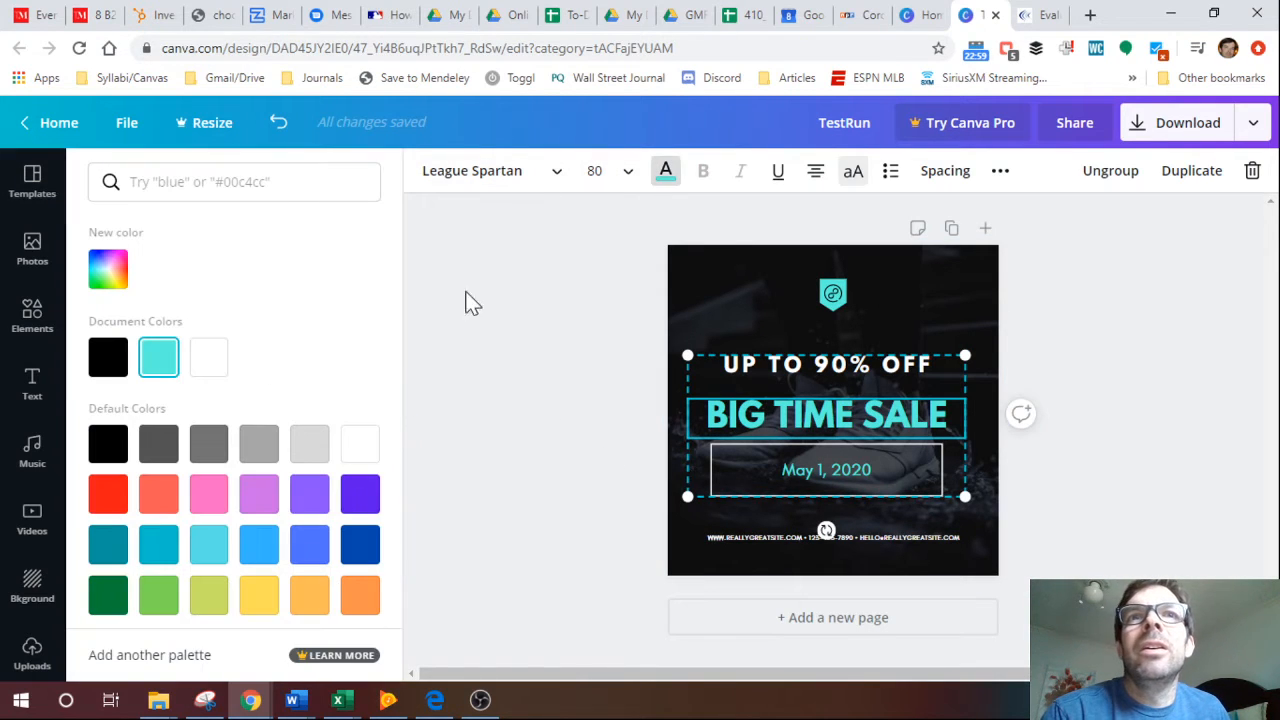
click(208, 493)
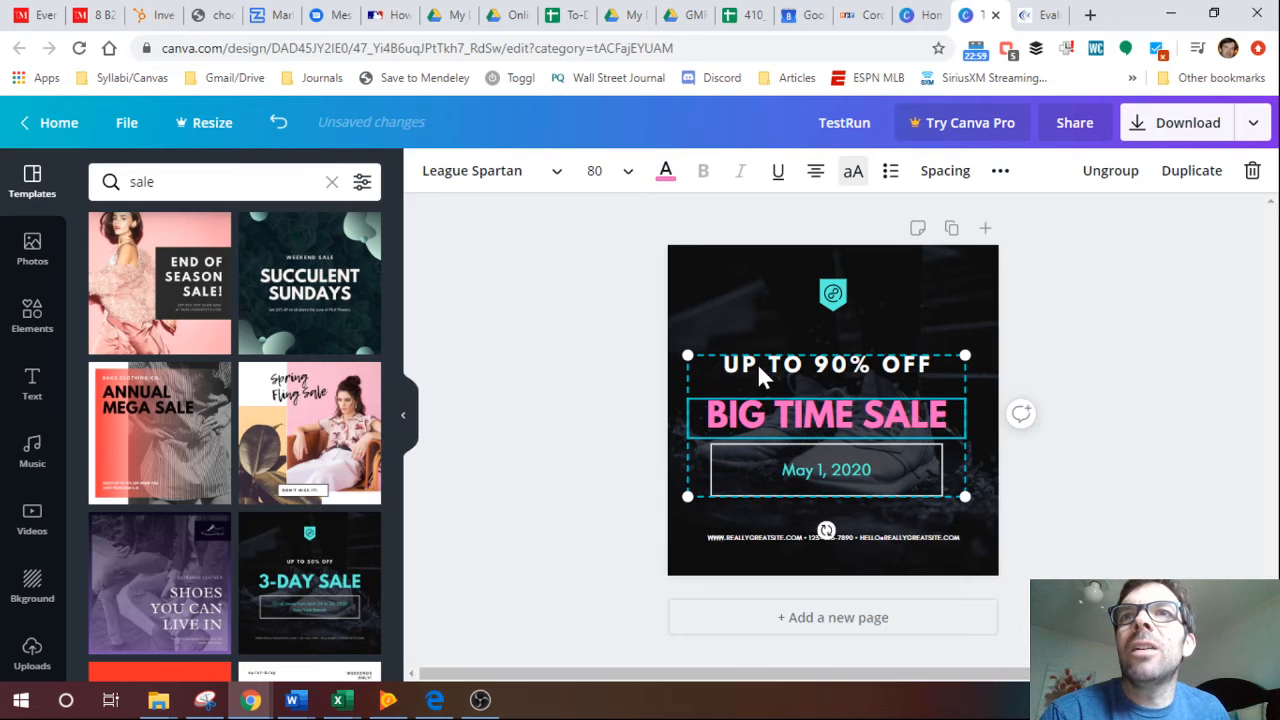
Recolor the date May 1, 2020 with the default light green.
click(800, 478)
click(665, 171)
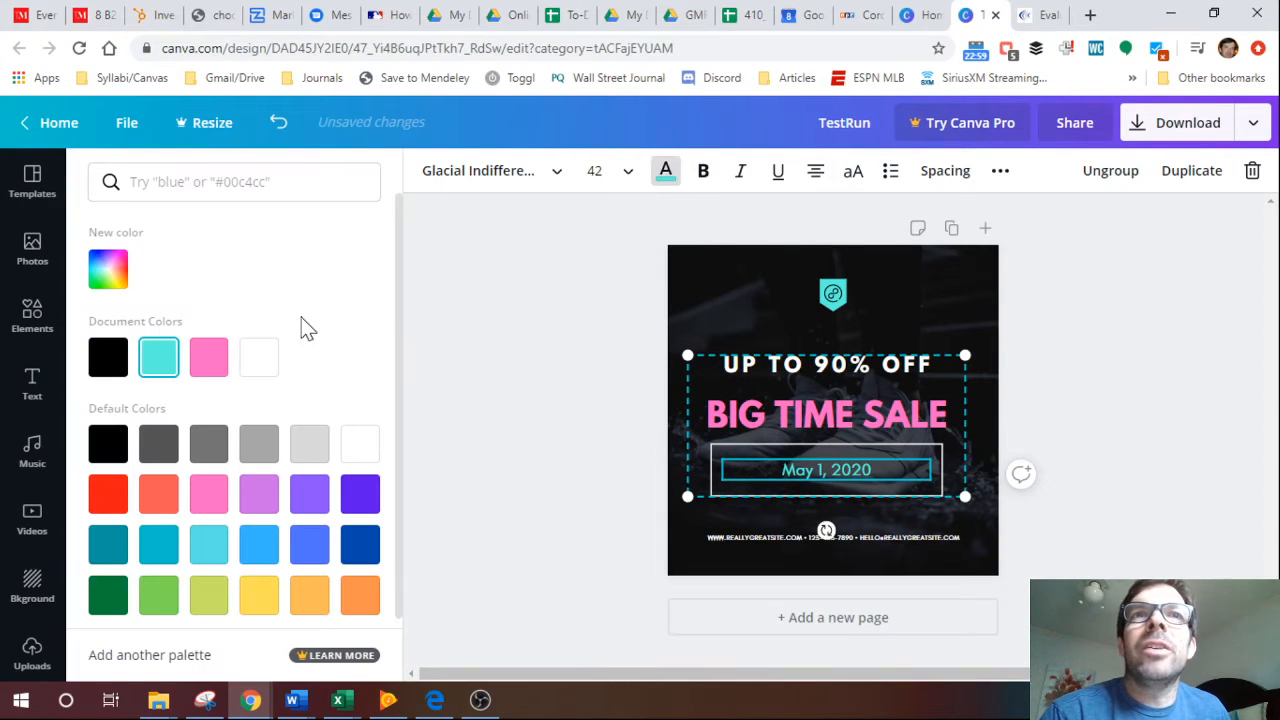
click(158, 595)
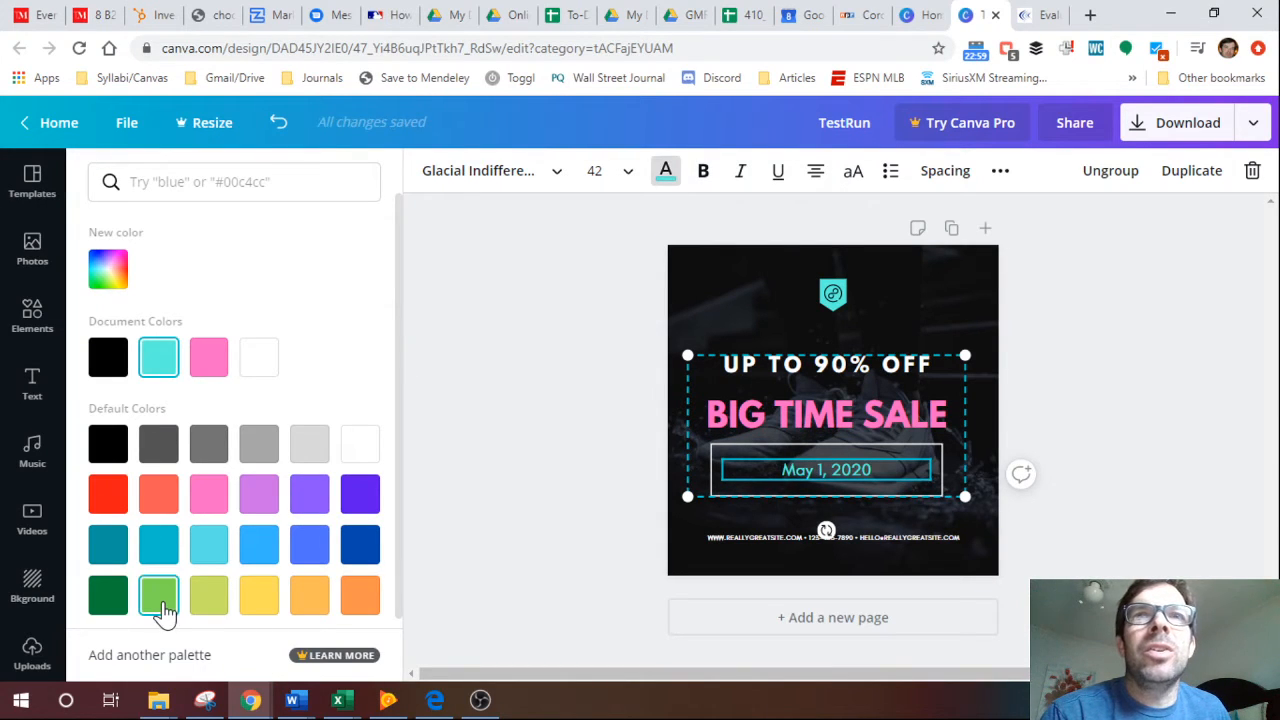
click(543, 327)
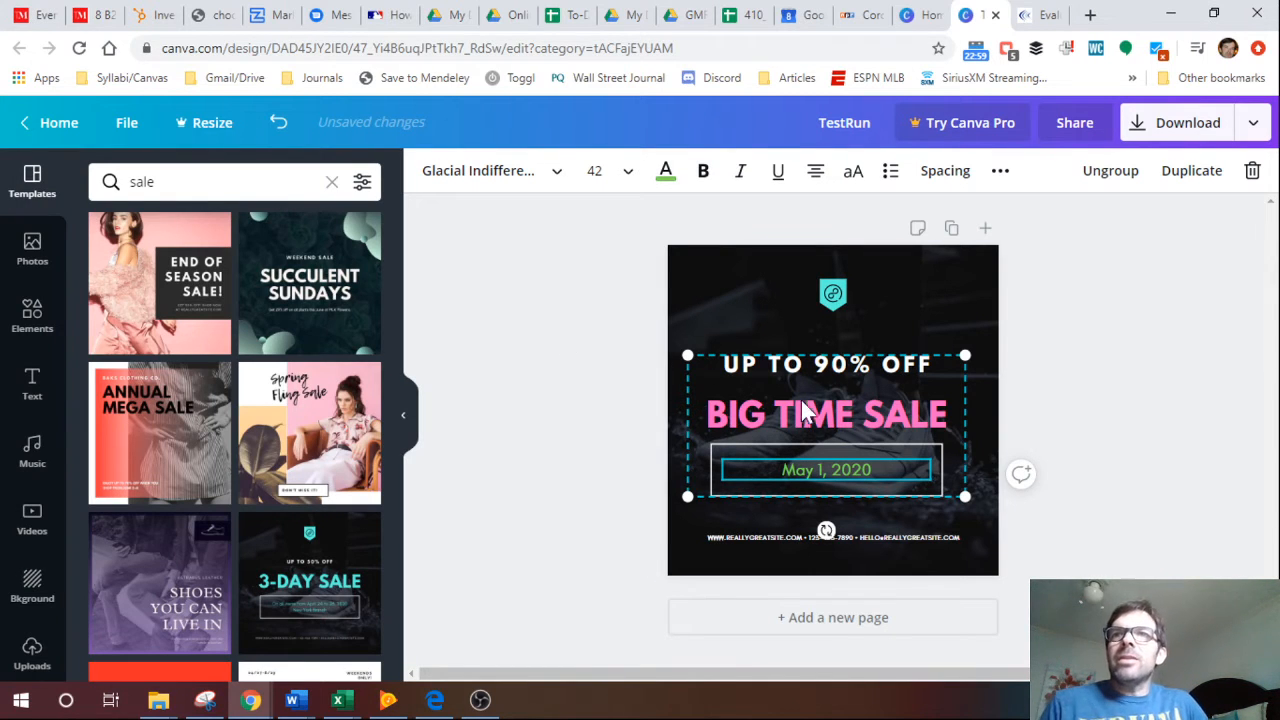
Move the whole group of sale text and white frame up and slightly right, centered under the badge.
click(822, 375)
click(946, 382)
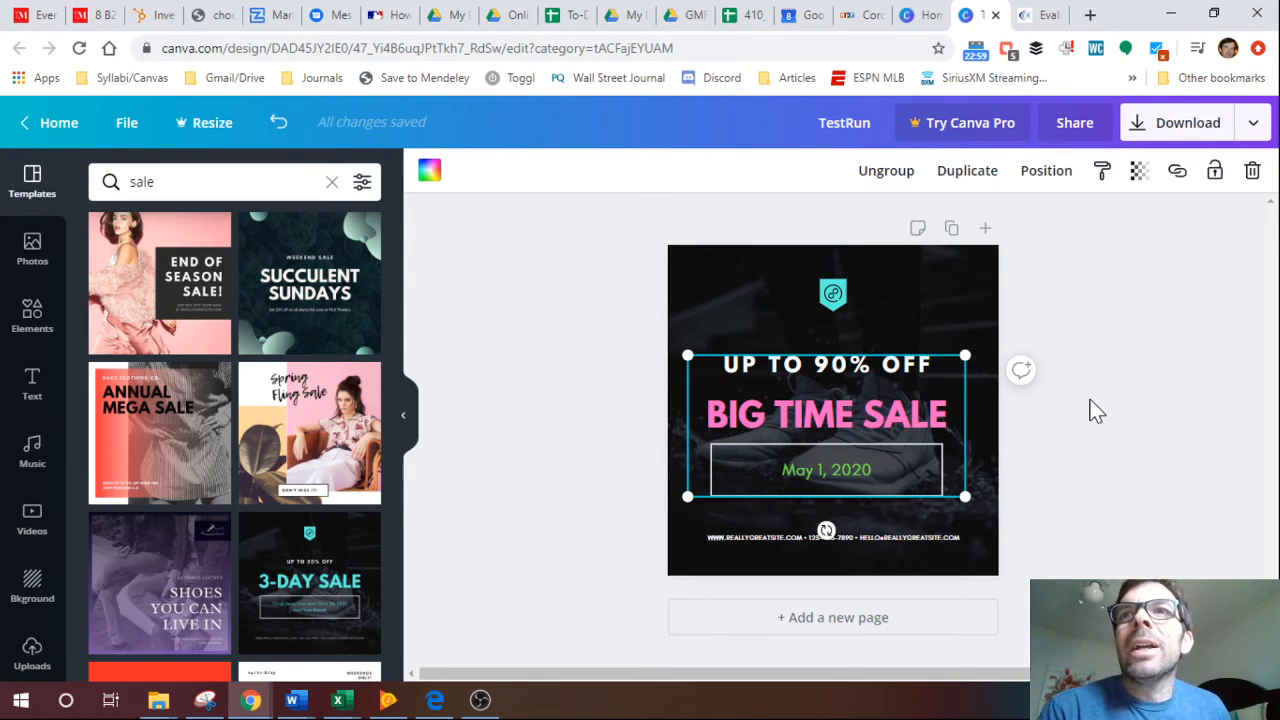
click(890, 374)
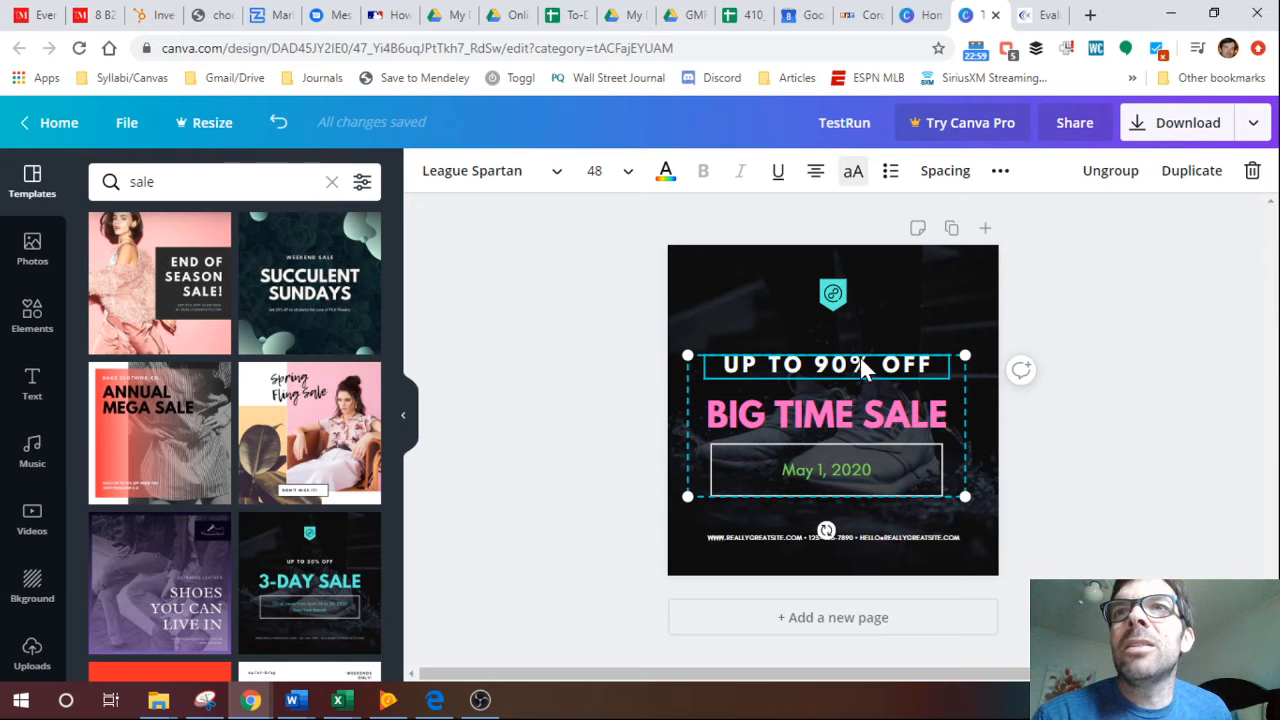
click(862, 420)
click(847, 468)
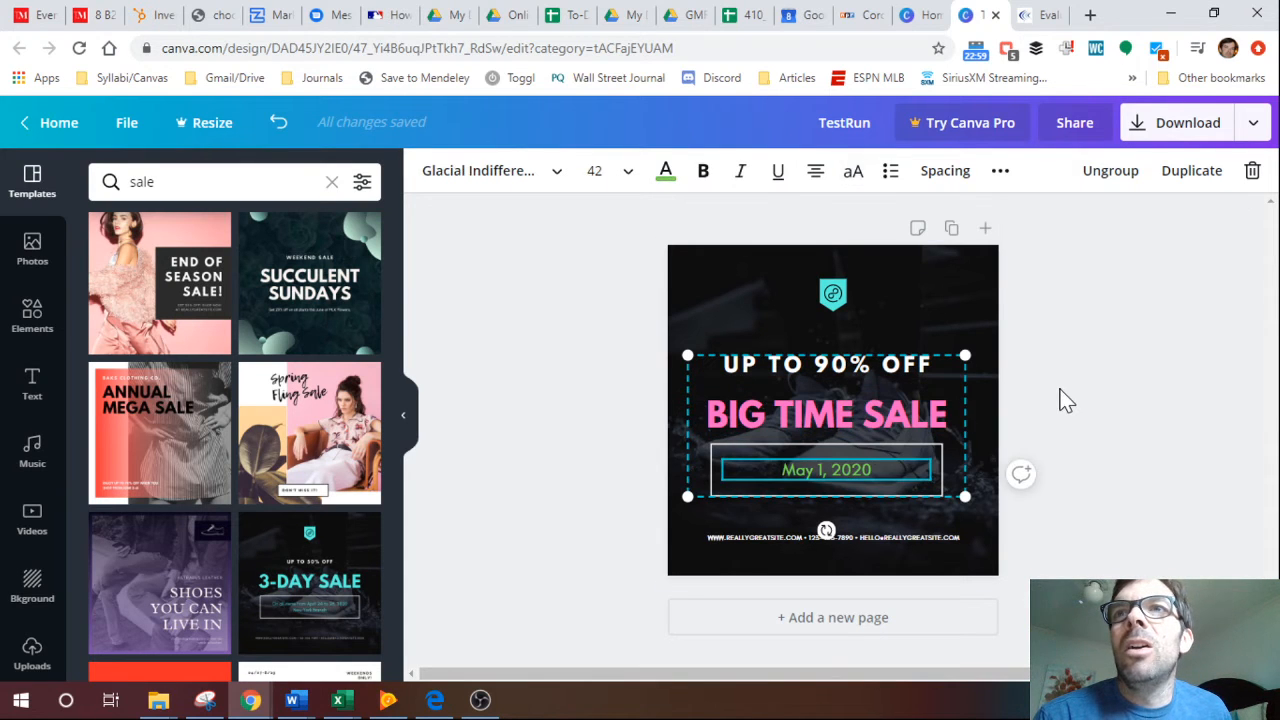
click(936, 404)
drag(935, 396, 937, 370)
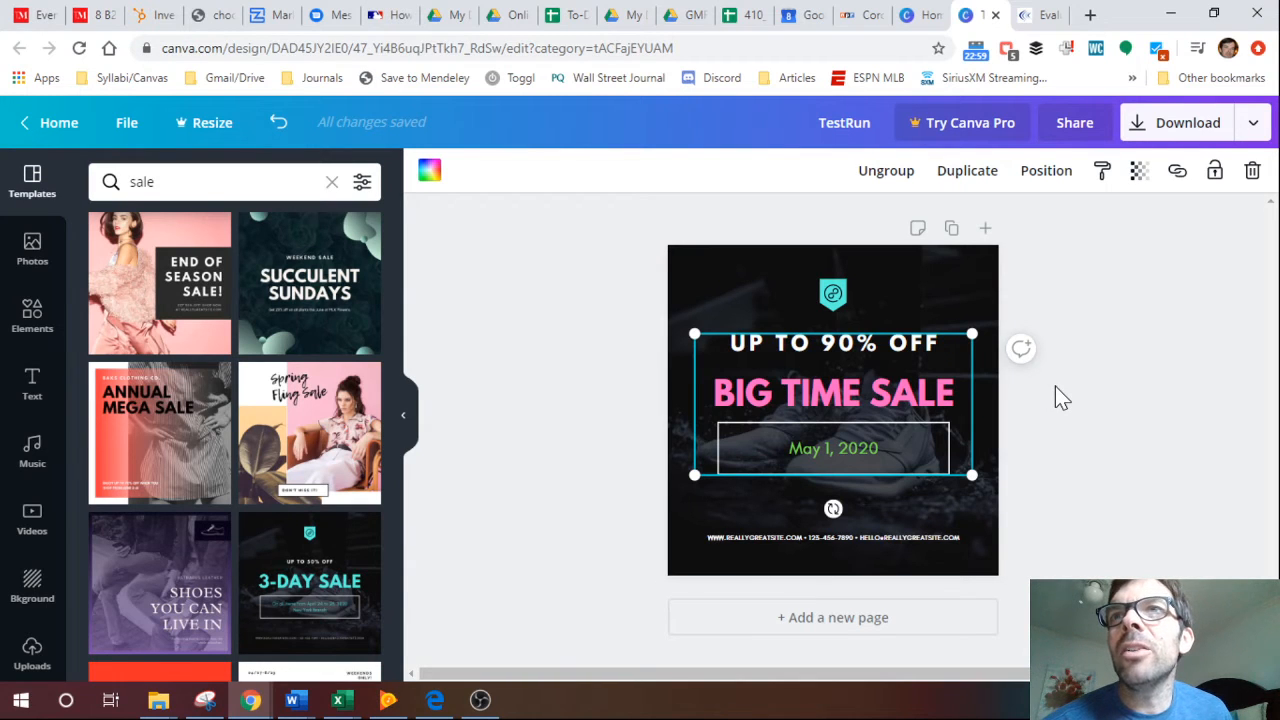
Ungroup the sale text elements and move UP TO 90% OFF up and slightly left, just under the badge.
click(913, 352)
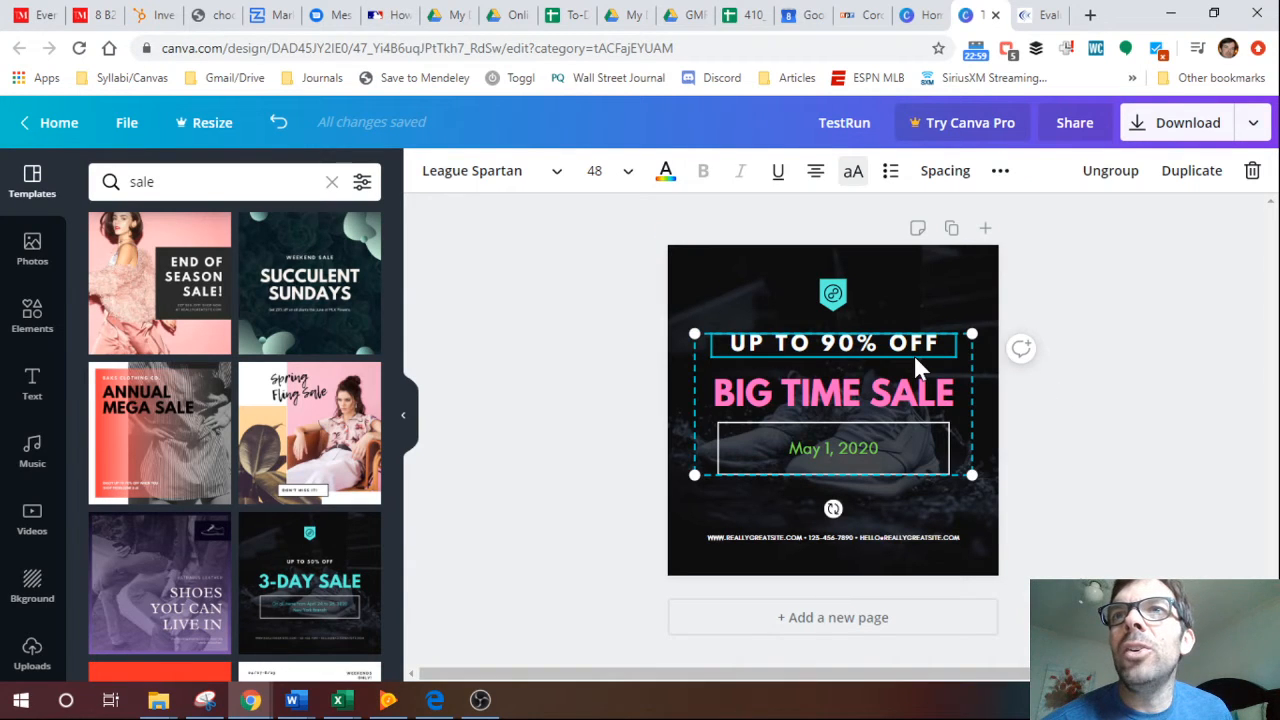
click(1112, 172)
click(1126, 349)
click(838, 343)
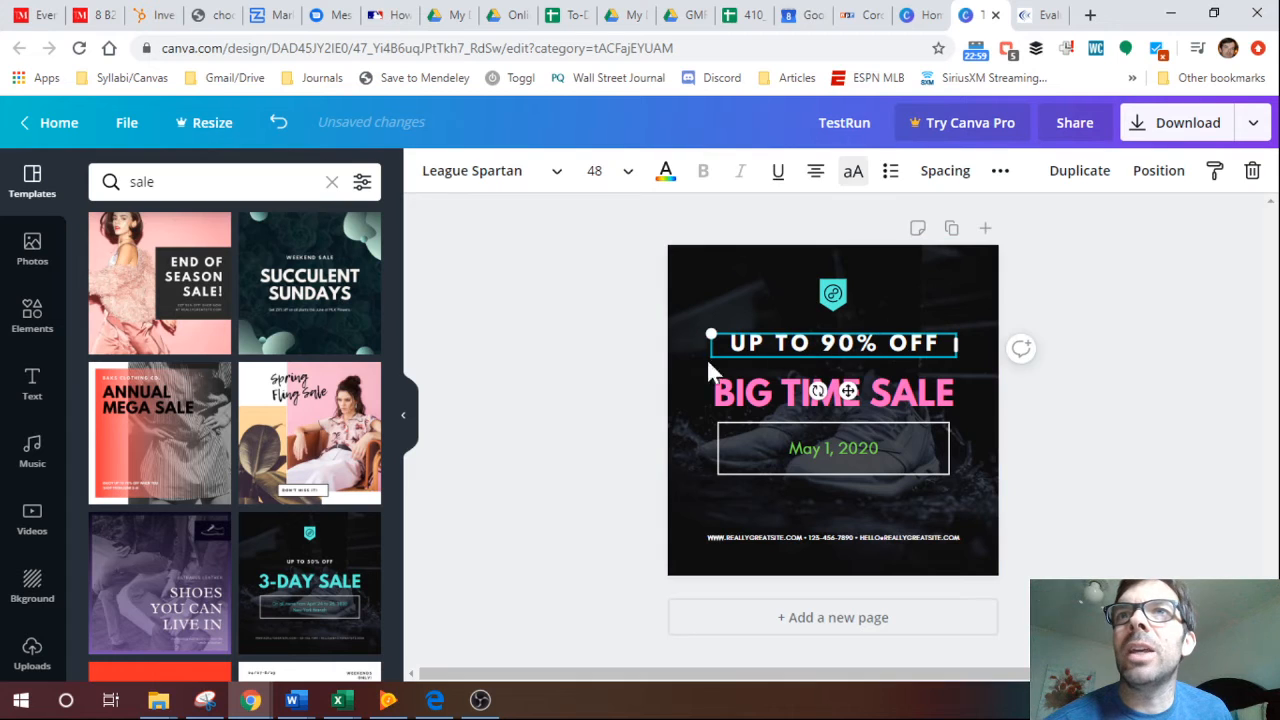
drag(780, 343, 754, 323)
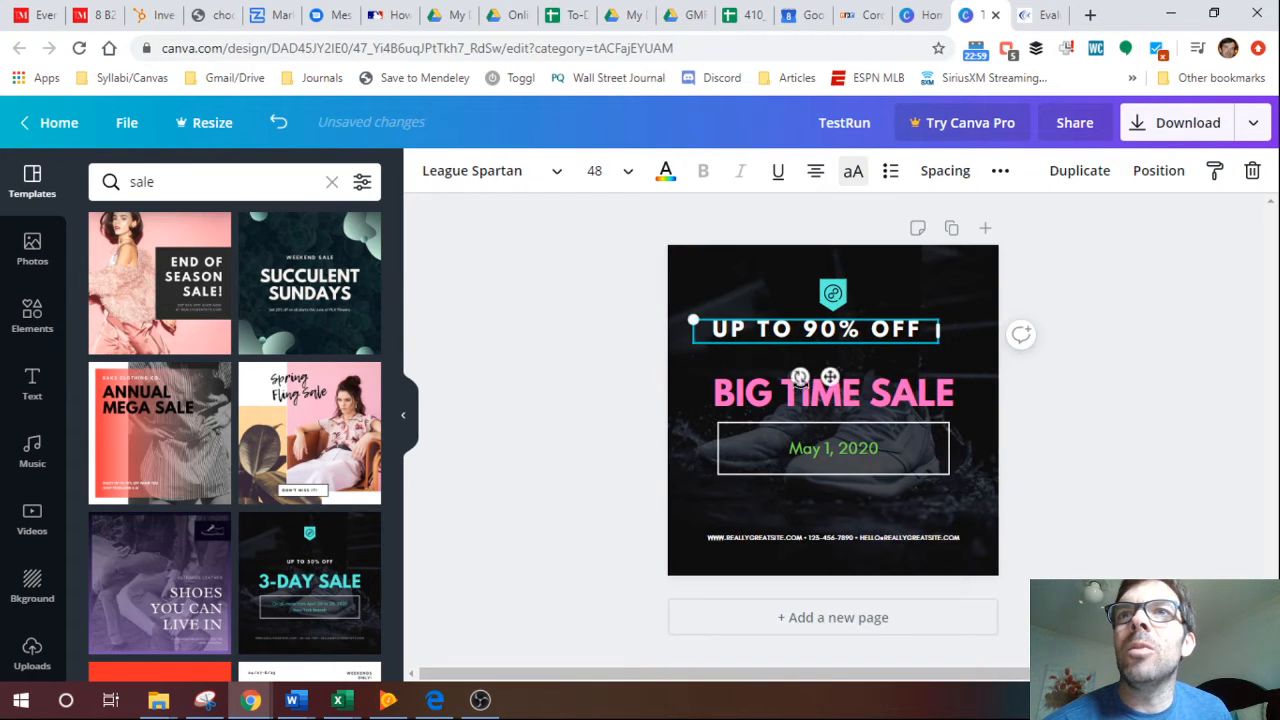
Shift the BIG TIME SALE headline to the design's right edge and the date to the left side of its frame.
click(834, 406)
drag(840, 410, 879, 403)
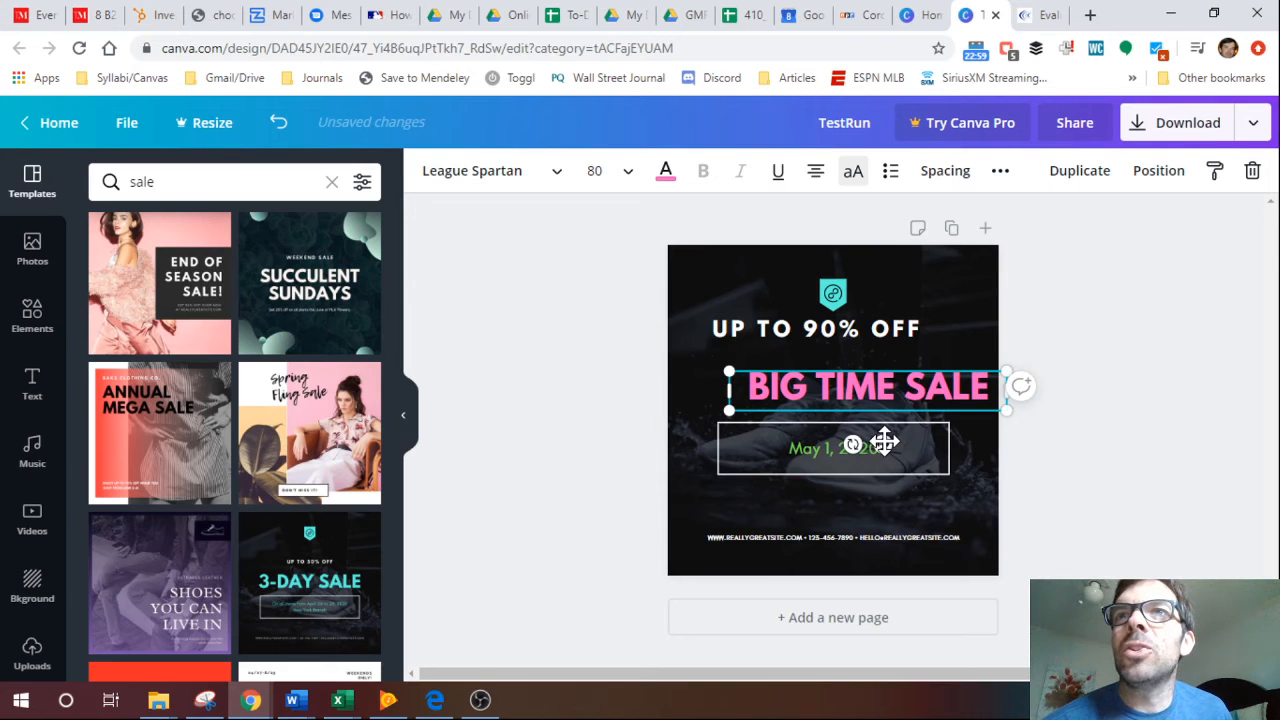
click(884, 441)
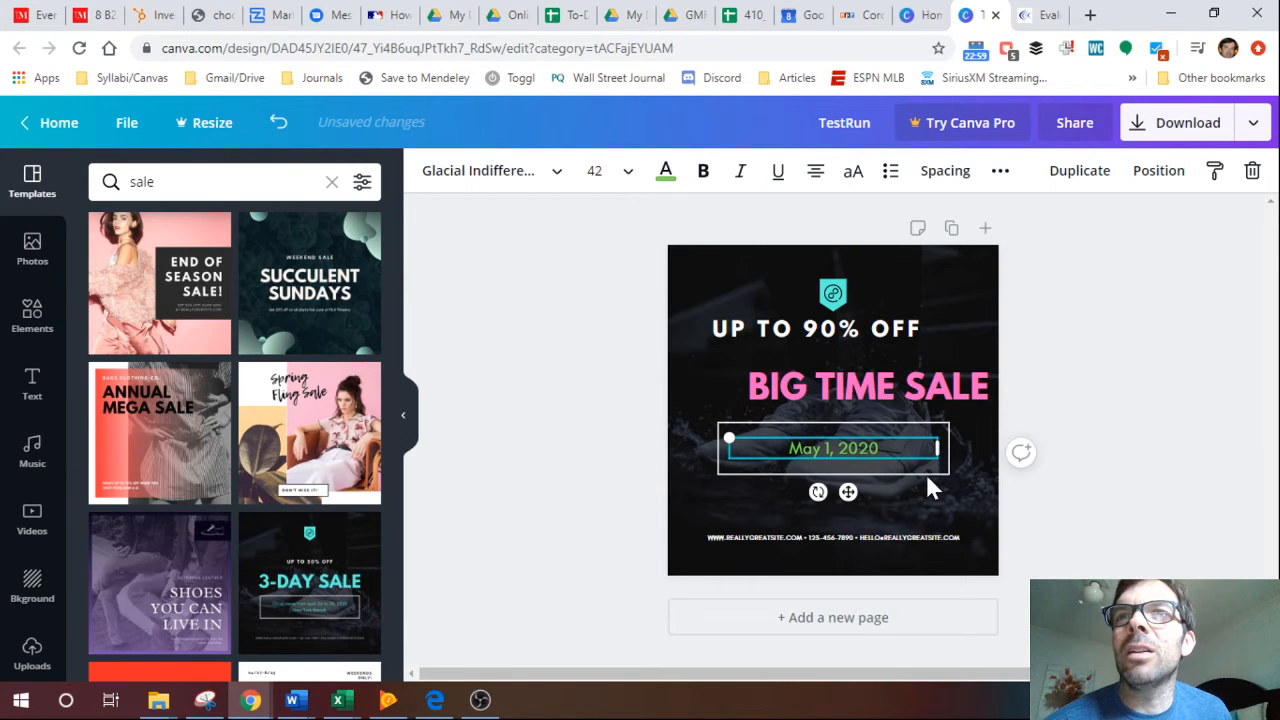
drag(848, 491, 784, 489)
Move the small website and contact line up, closer to the white frame.
click(741, 537)
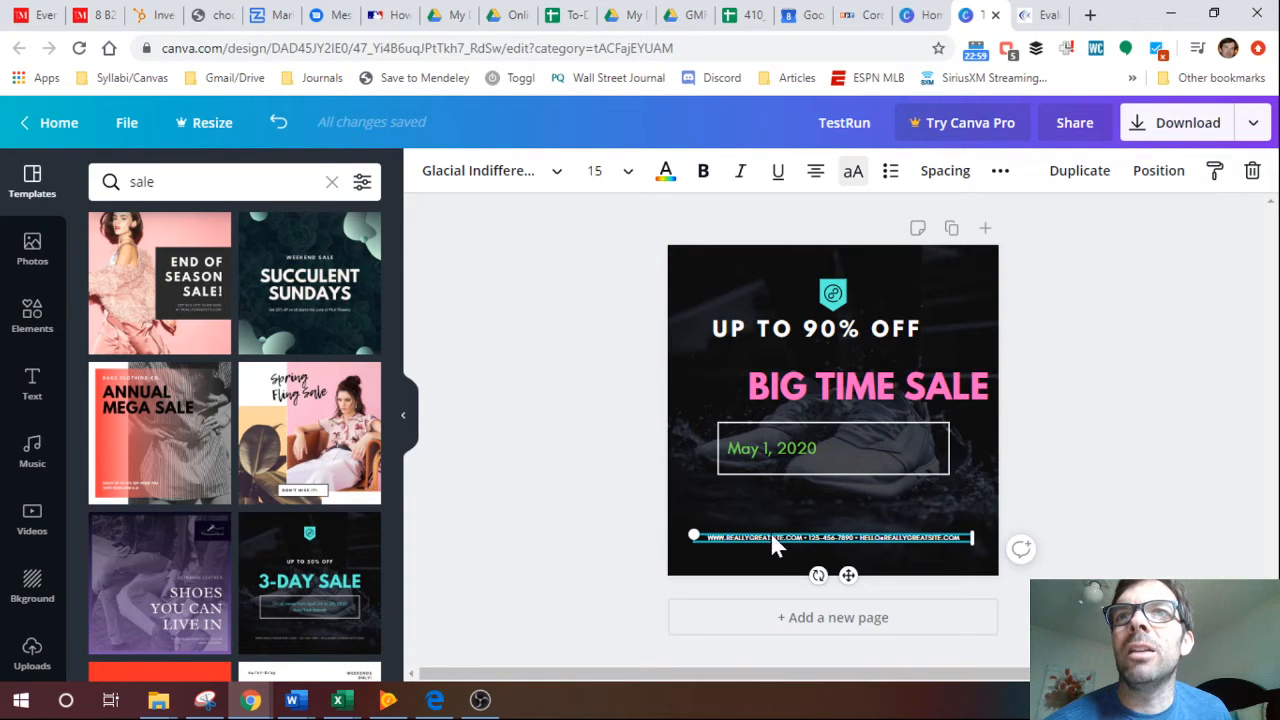
drag(848, 575, 842, 550)
click(590, 345)
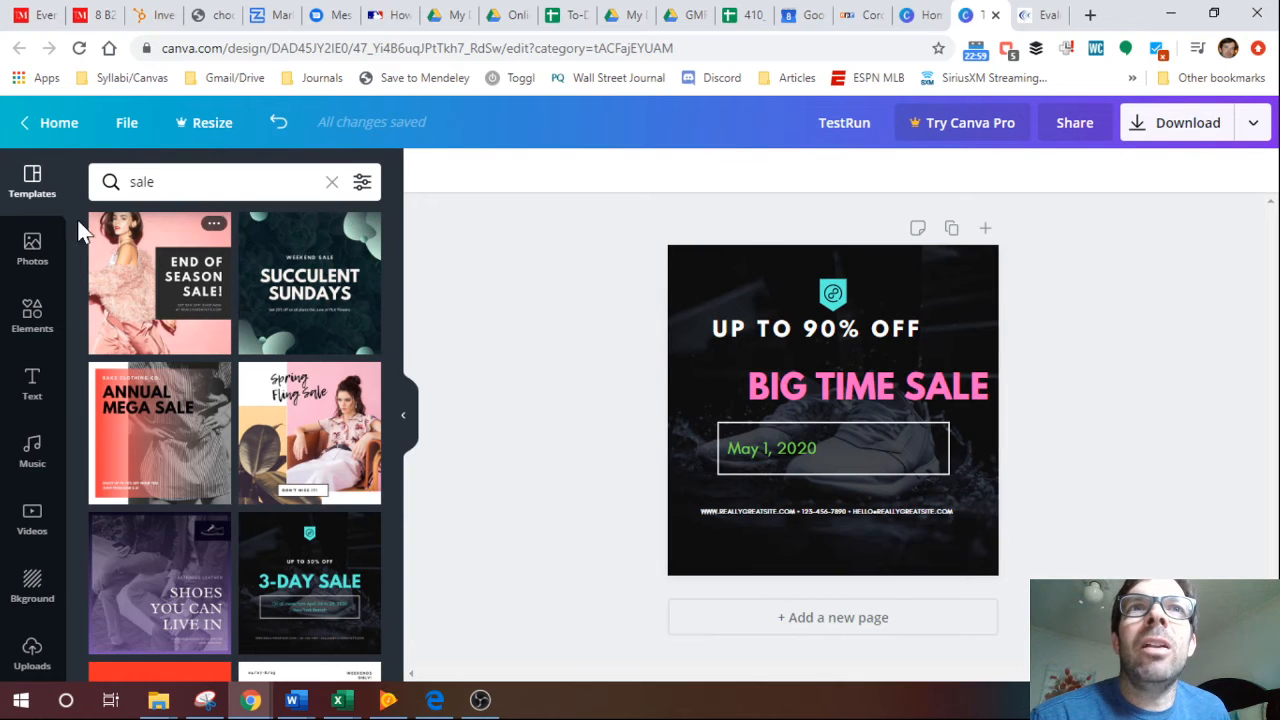
Search the photo library for dollar.
click(33, 250)
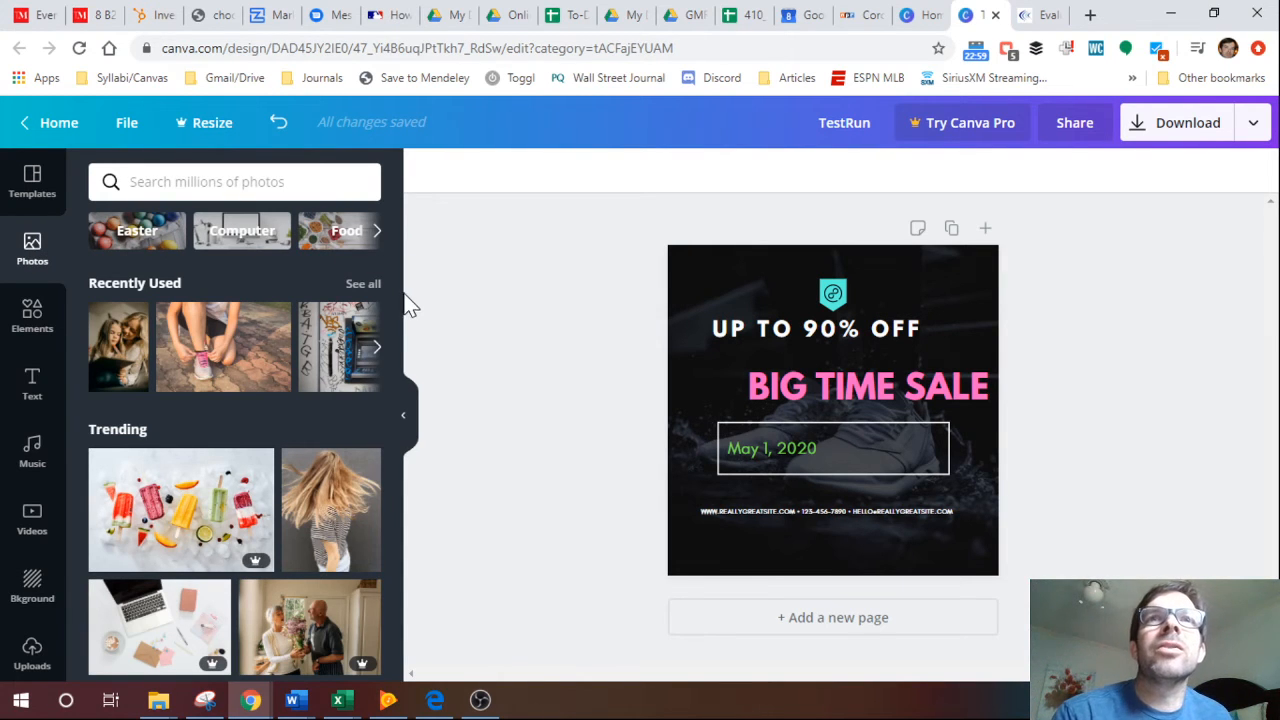
mouse_move(397, 285)
mouse_down()
mouse_move(392, 316)
mouse_move(392, 272)
mouse_up()
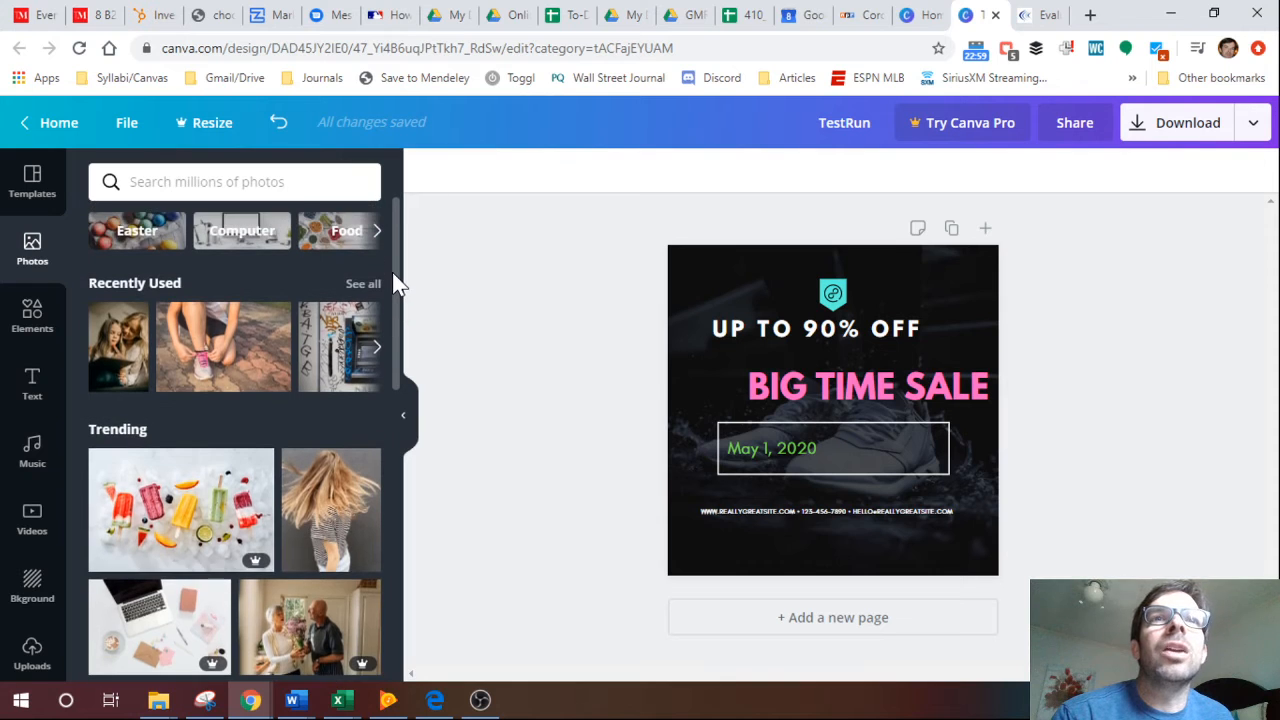
click(240, 181)
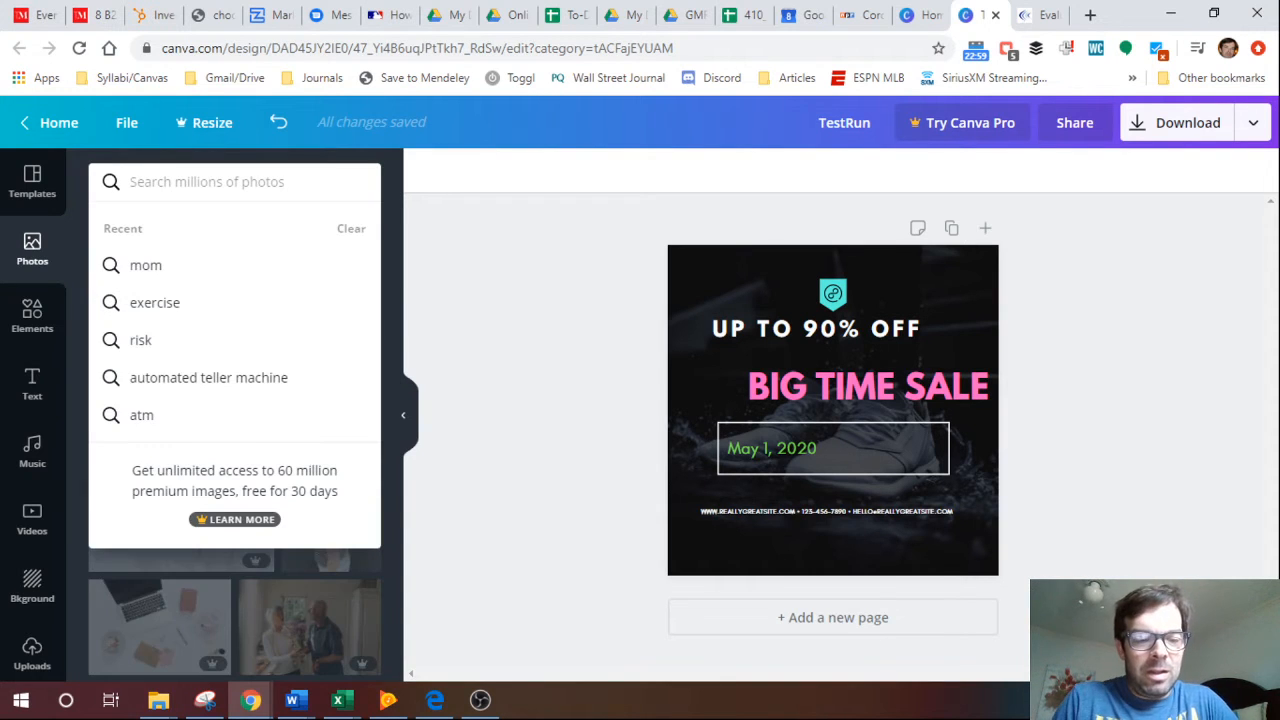
text(dollar)
key(Return)
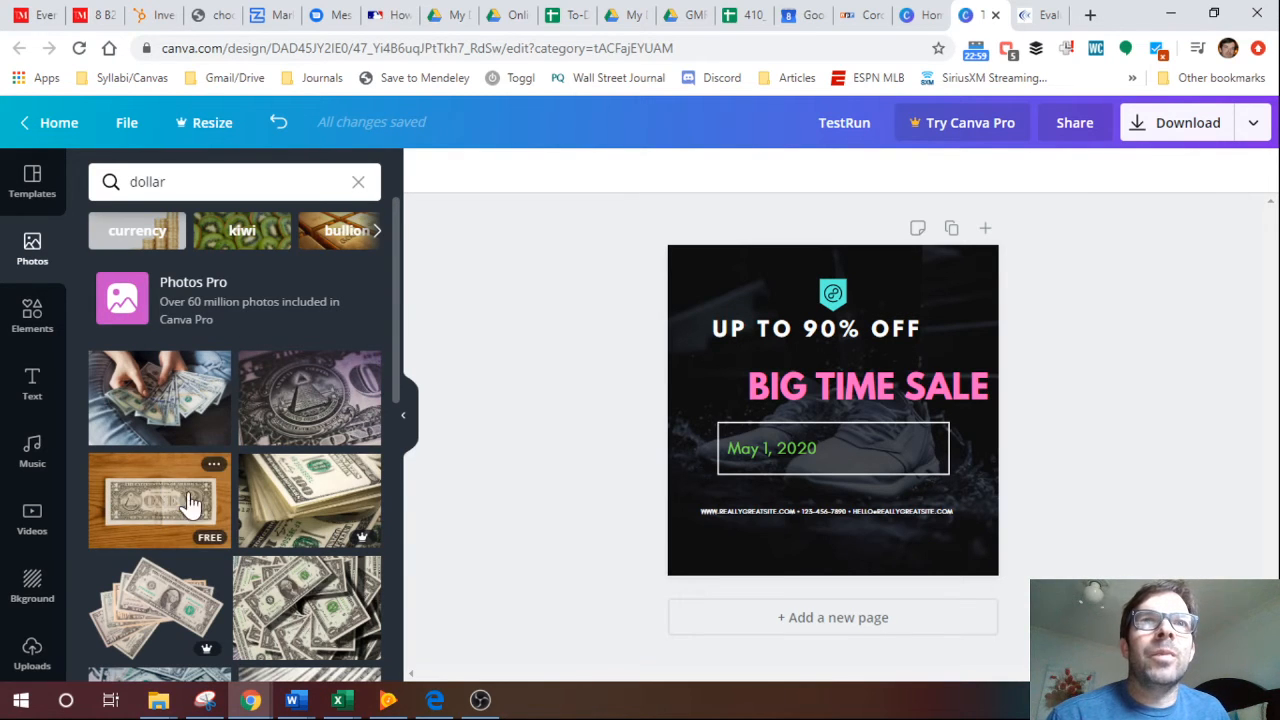
Replace the design's background with the close-up photo of the dollar bill's pyramid seal.
click(320, 408)
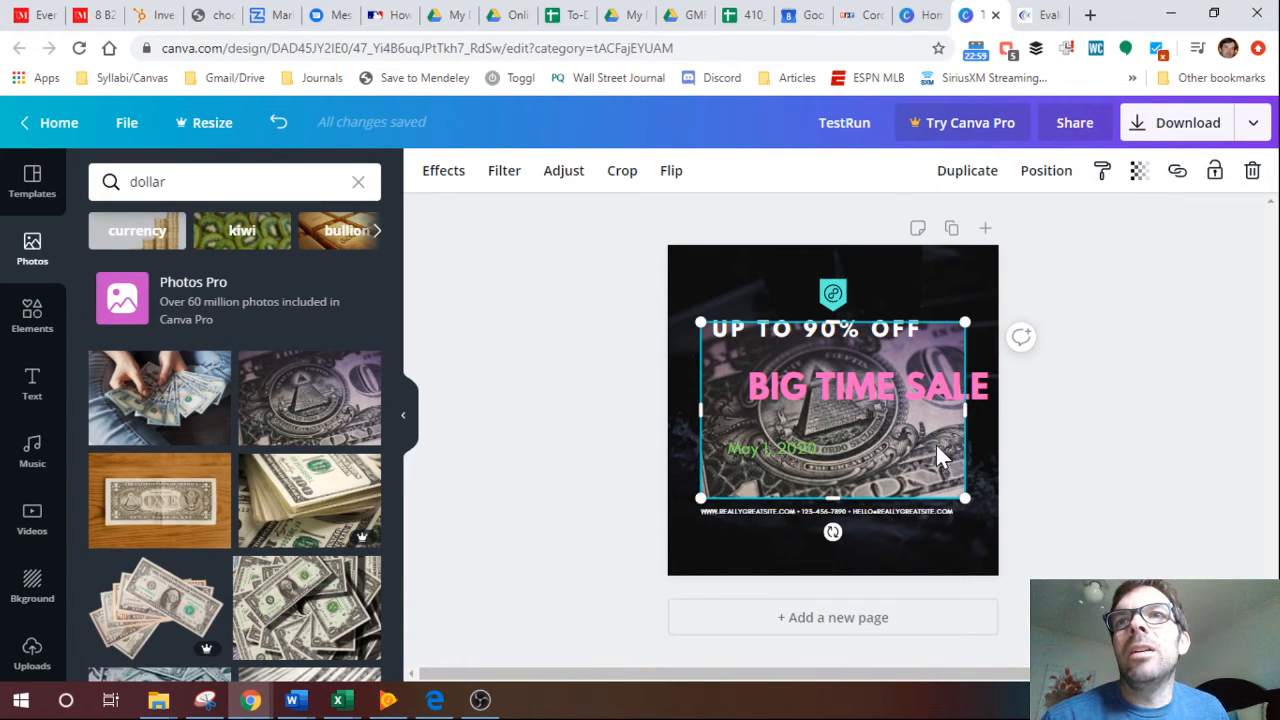
drag(938, 447, 969, 523)
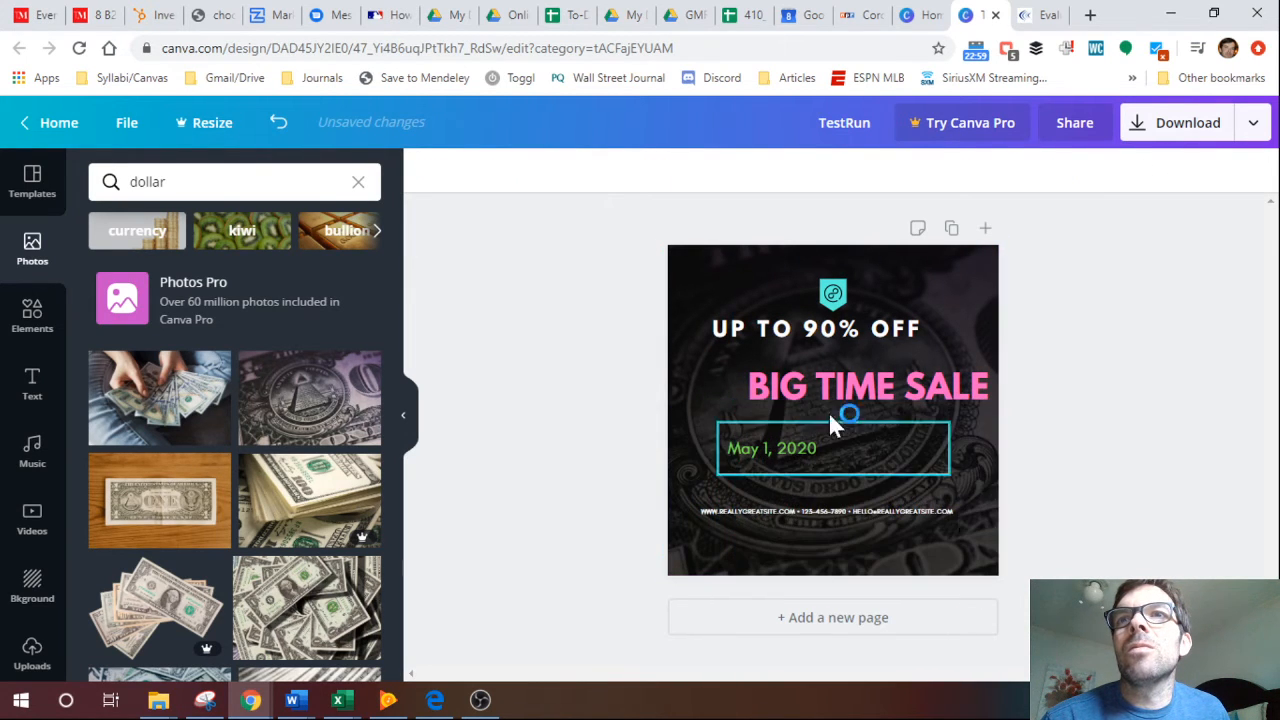
click(954, 309)
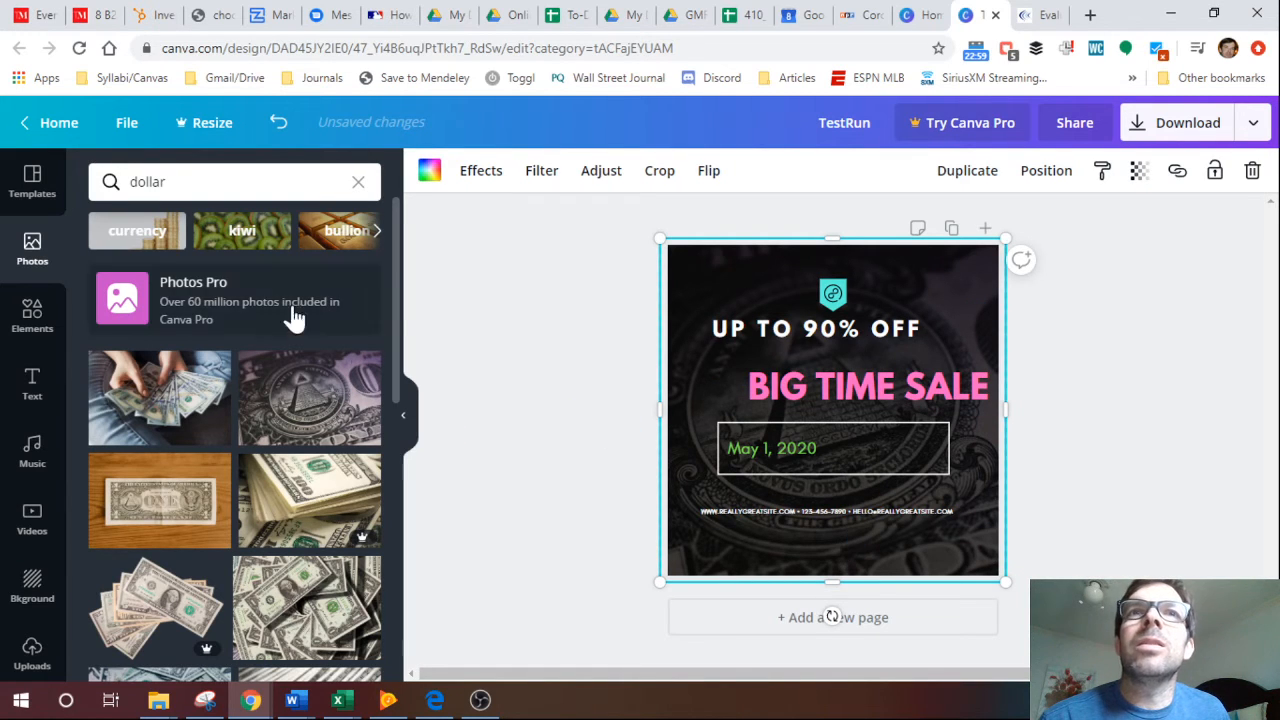
click(334, 400)
drag(872, 422, 808, 390)
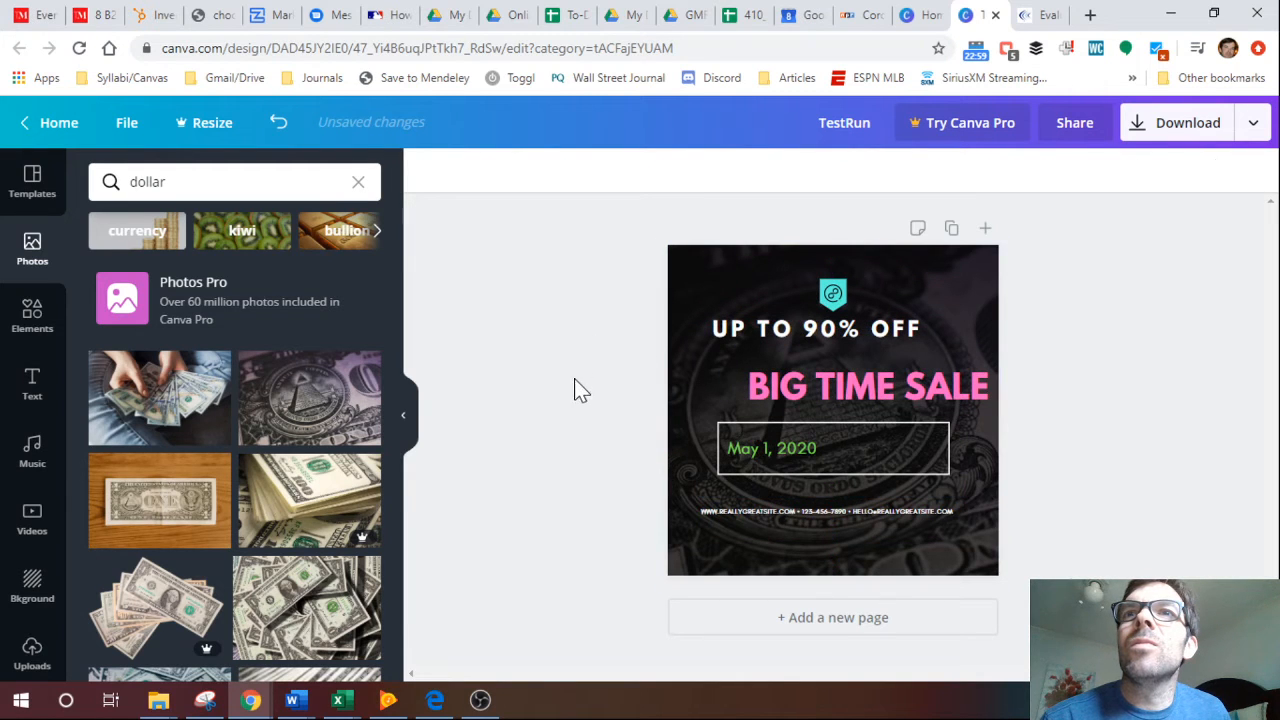
Replace the design's background with the free photo of a one-dollar bill on a wooden table.
click(706, 399)
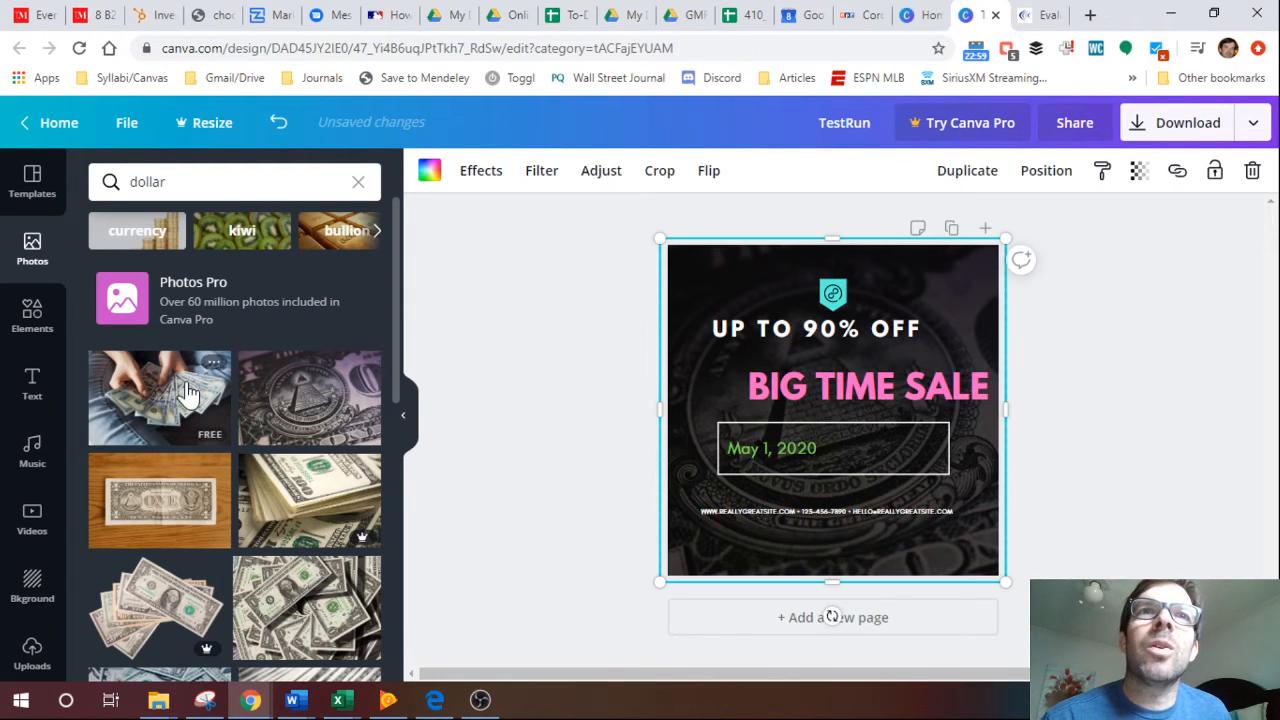
click(178, 500)
drag(855, 361, 936, 295)
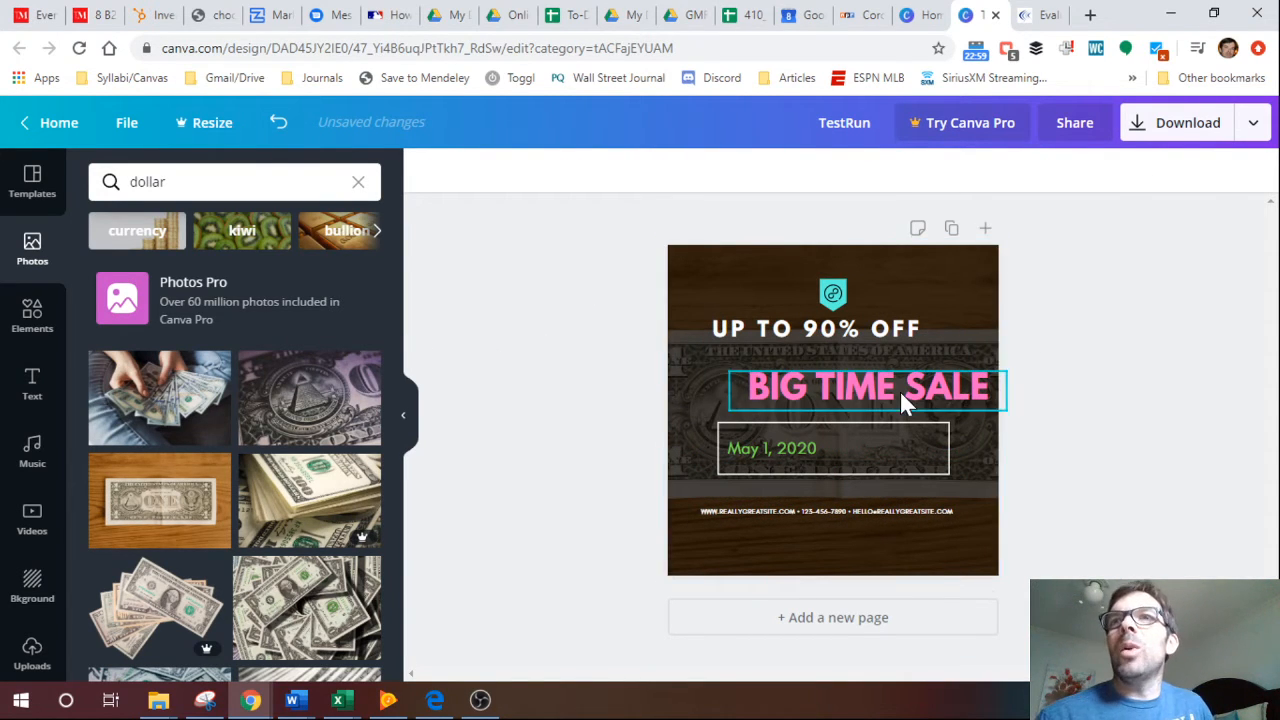
Bring the dollar-bill background image forward until it is the frontmost layer of the design.
click(706, 398)
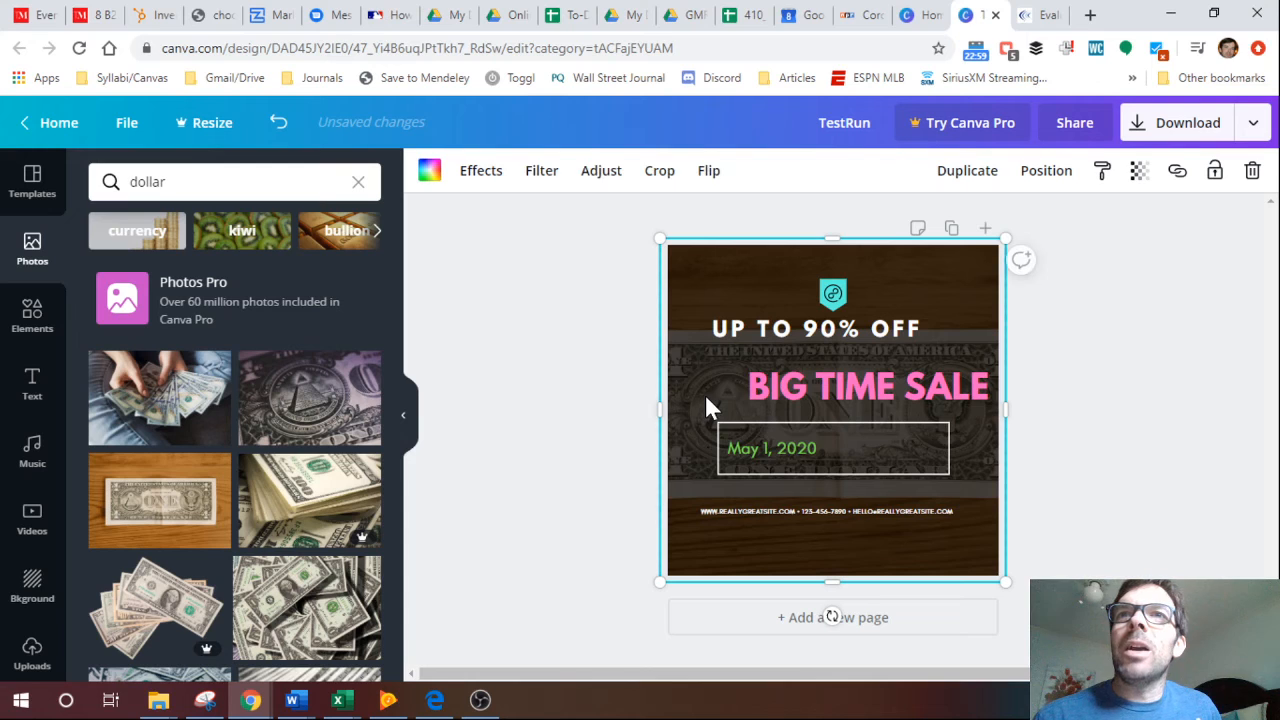
click(1052, 176)
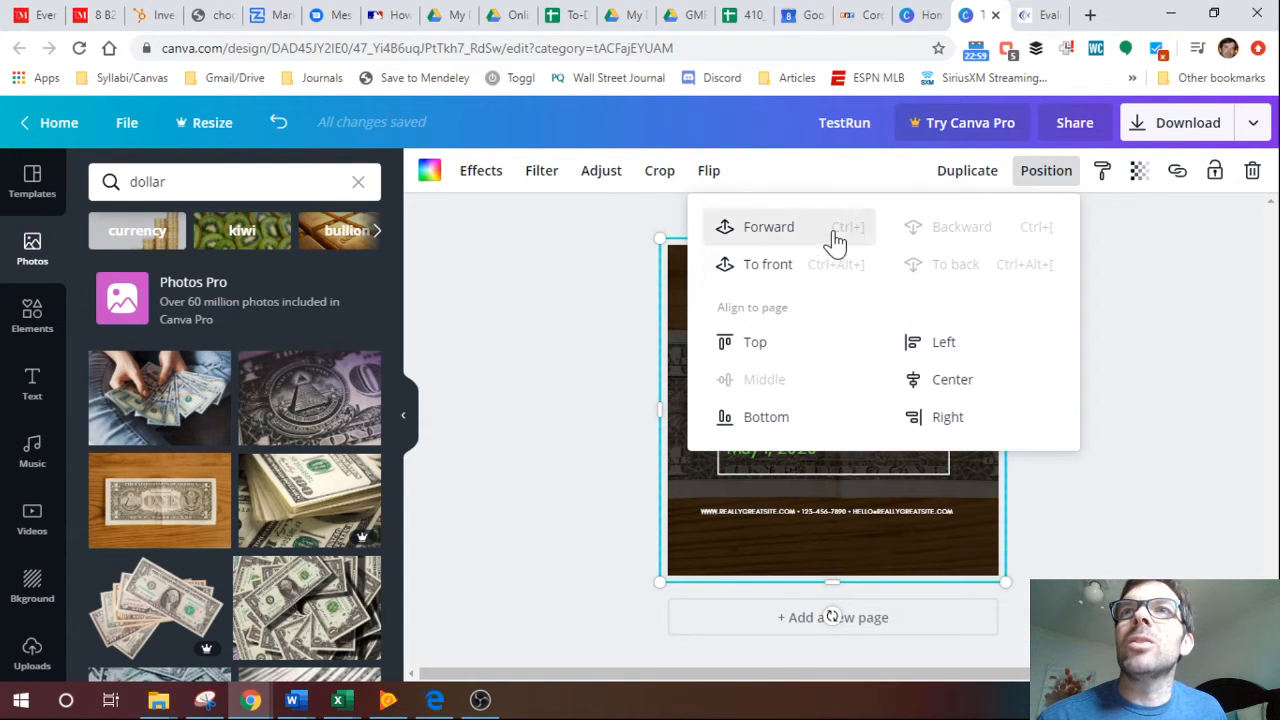
click(770, 242)
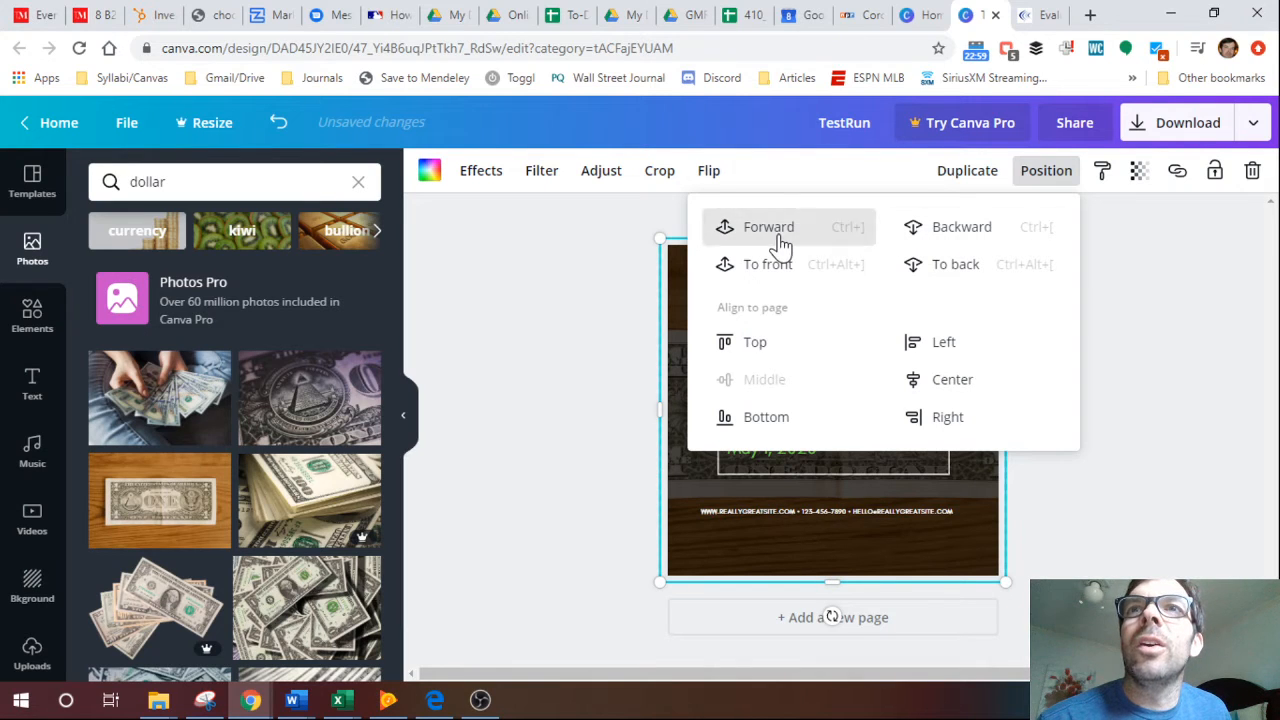
click(781, 240)
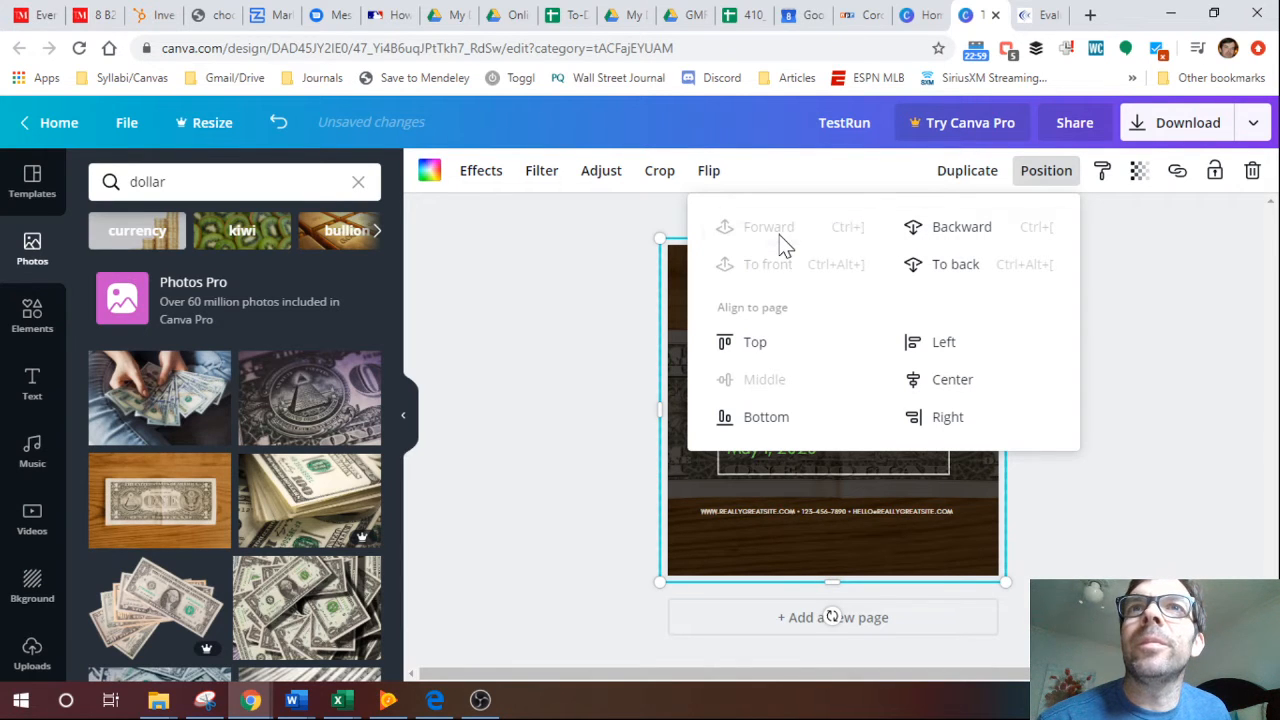
click(583, 347)
click(716, 357)
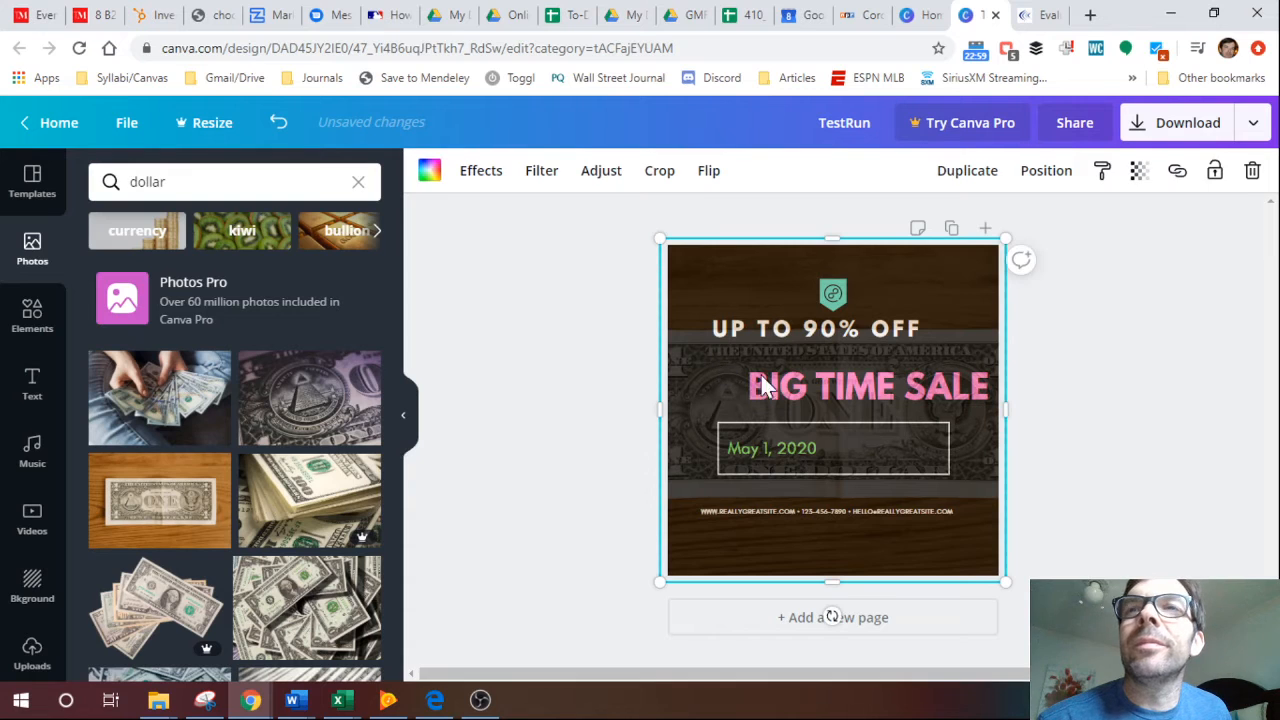
Delete the dollar-bill background photo and its image frame, and undo the excess deletions of text and shapes.
click(557, 323)
click(697, 287)
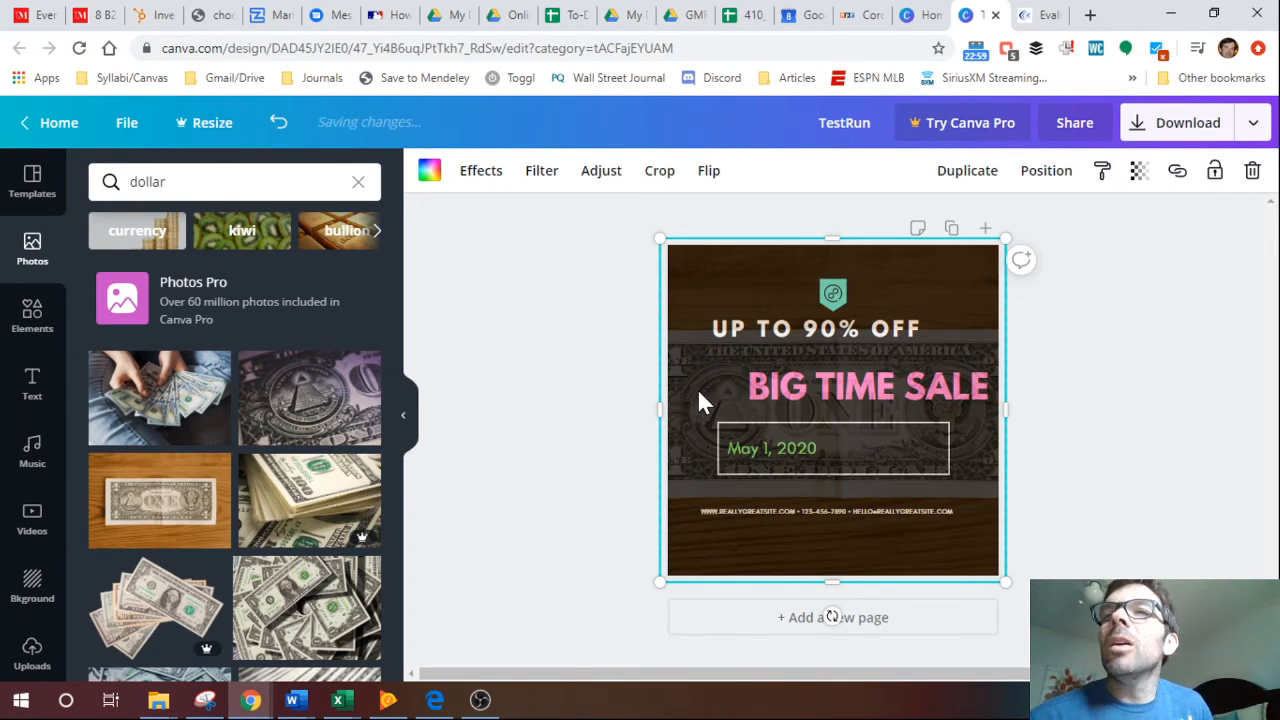
key(Delete)
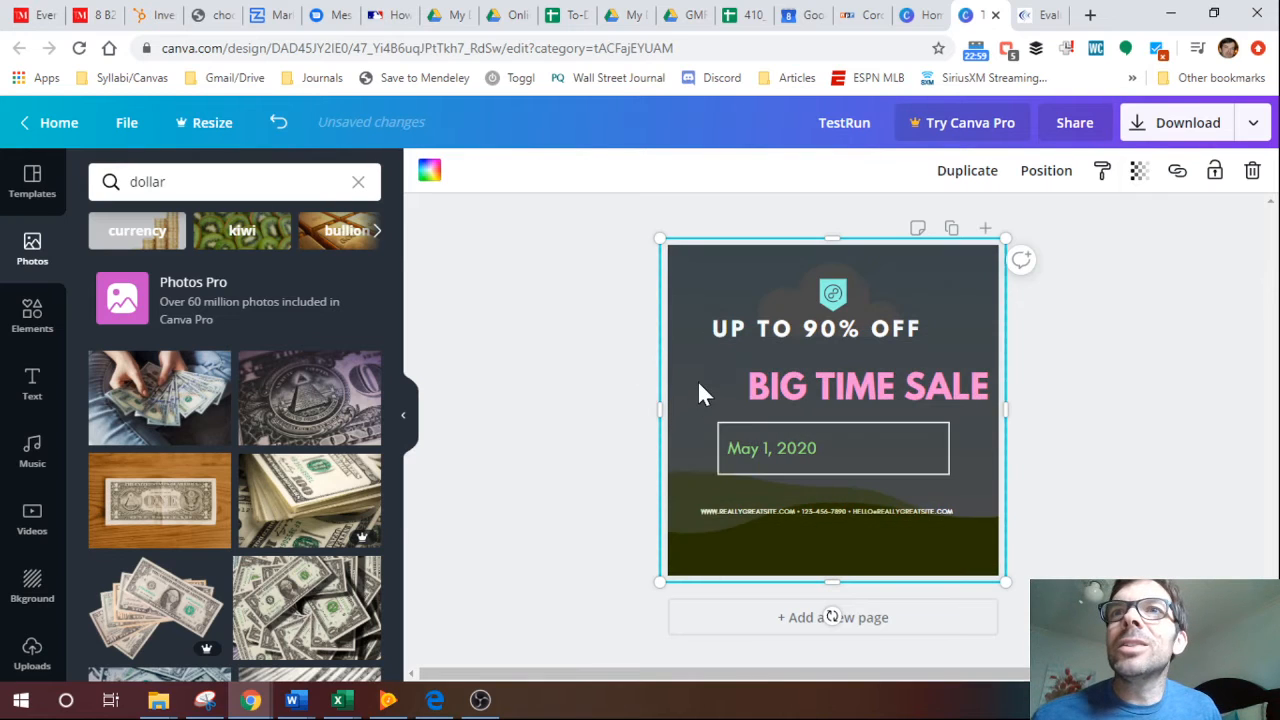
key(Delete)
key(Delete)
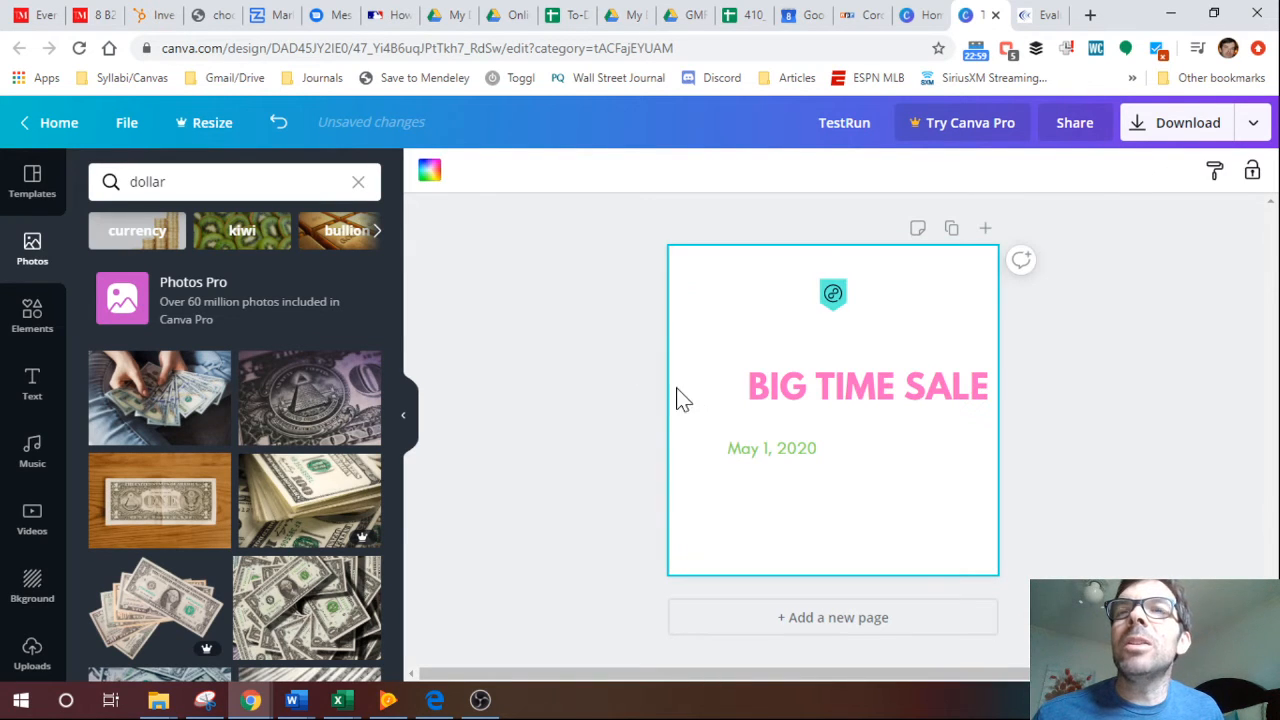
click(278, 122)
Add the pyramid seal photo, shrink it to about 519 by 346, and place it below BIG TIME SALE, overlapping the date box's right end.
click(296, 414)
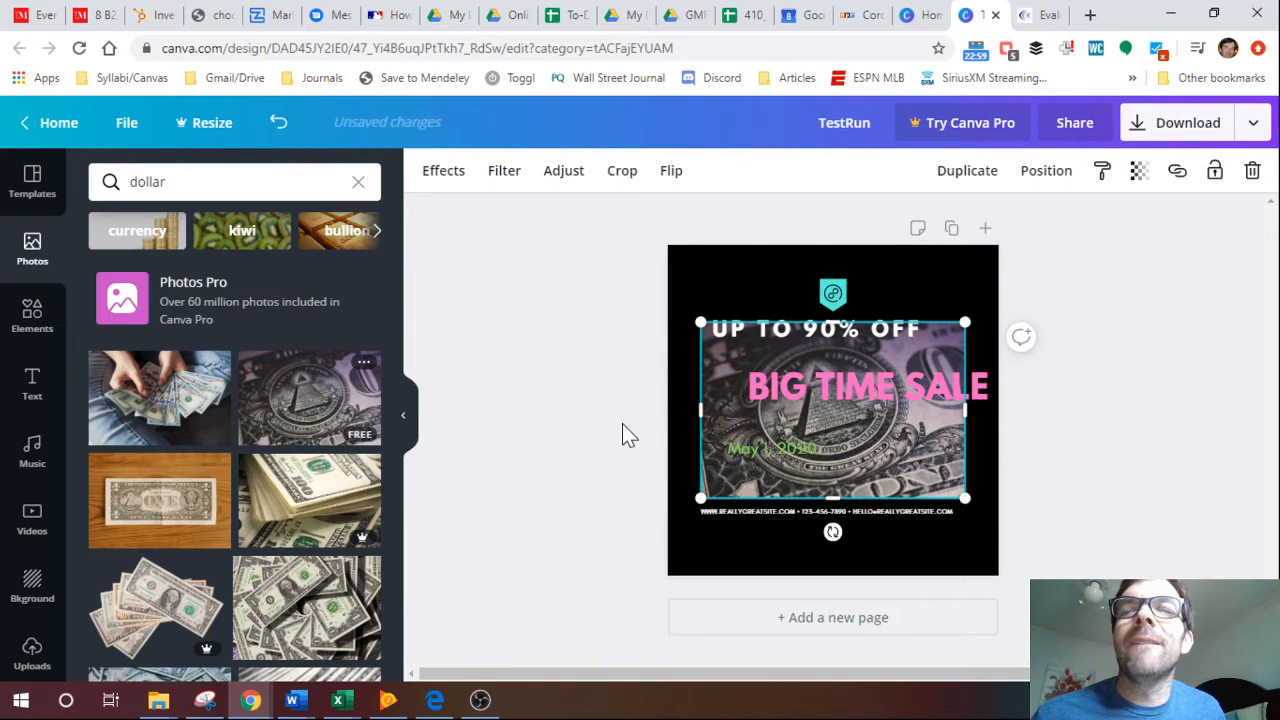
drag(921, 457, 941, 513)
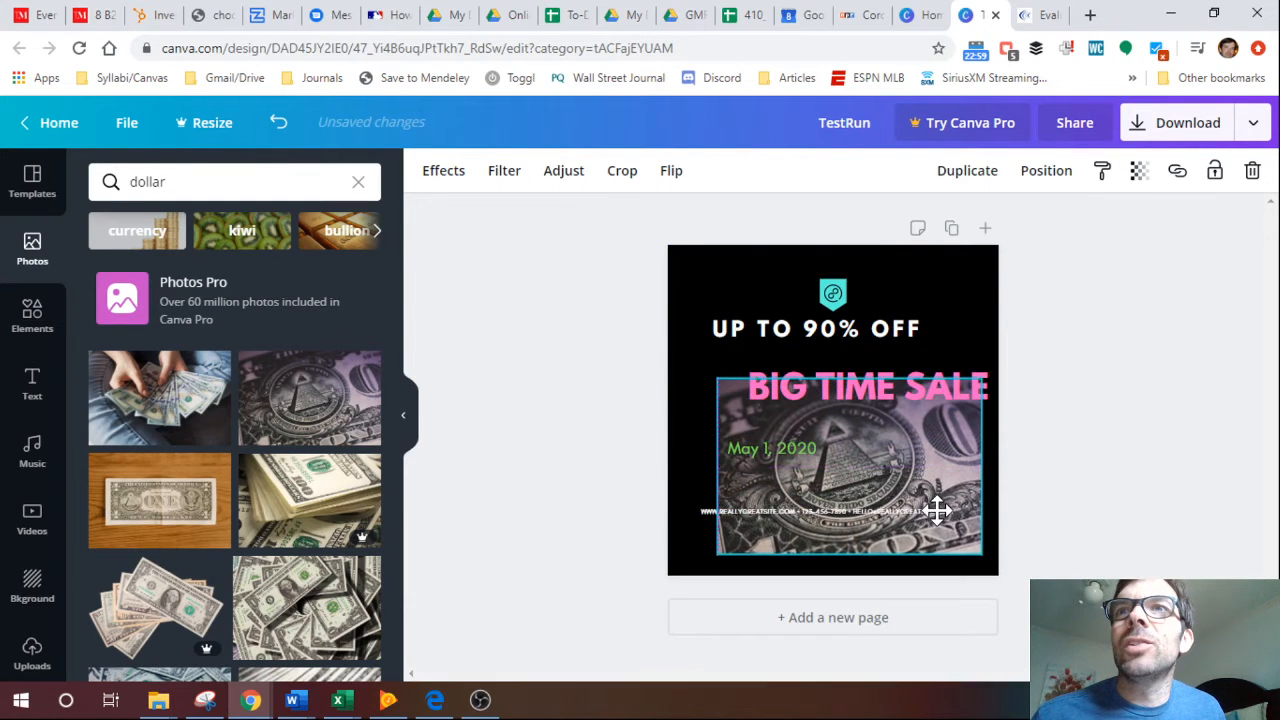
drag(980, 553, 877, 486)
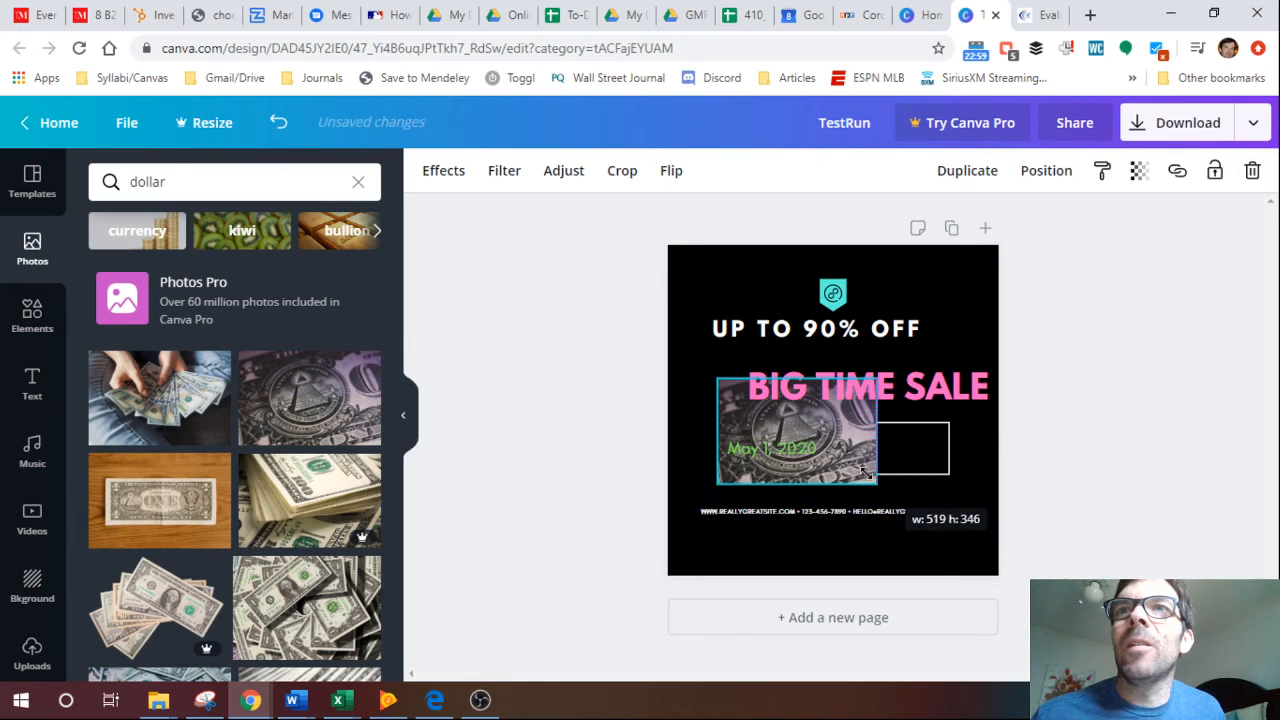
drag(816, 410, 961, 429)
click(861, 420)
click(566, 420)
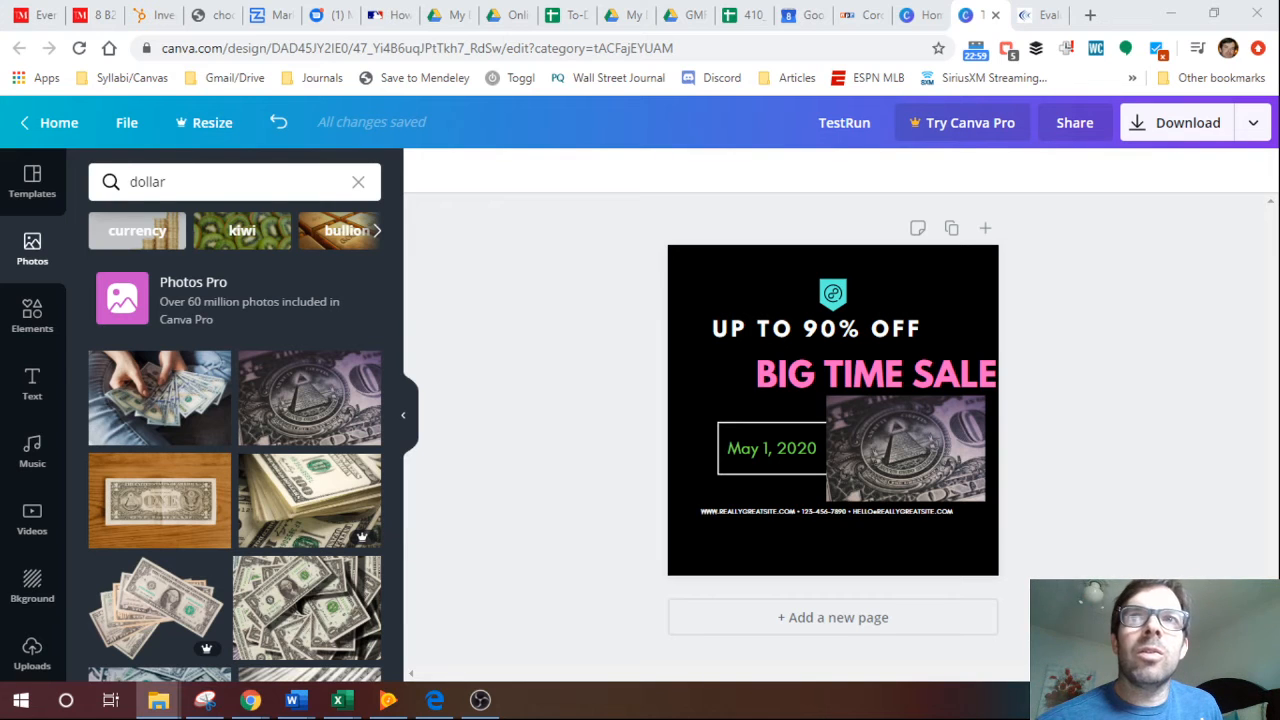
Upload the first computer desk photo from the Home Office Pics folder in File Explorer onto the design.
drag(2, 120, 287, 167)
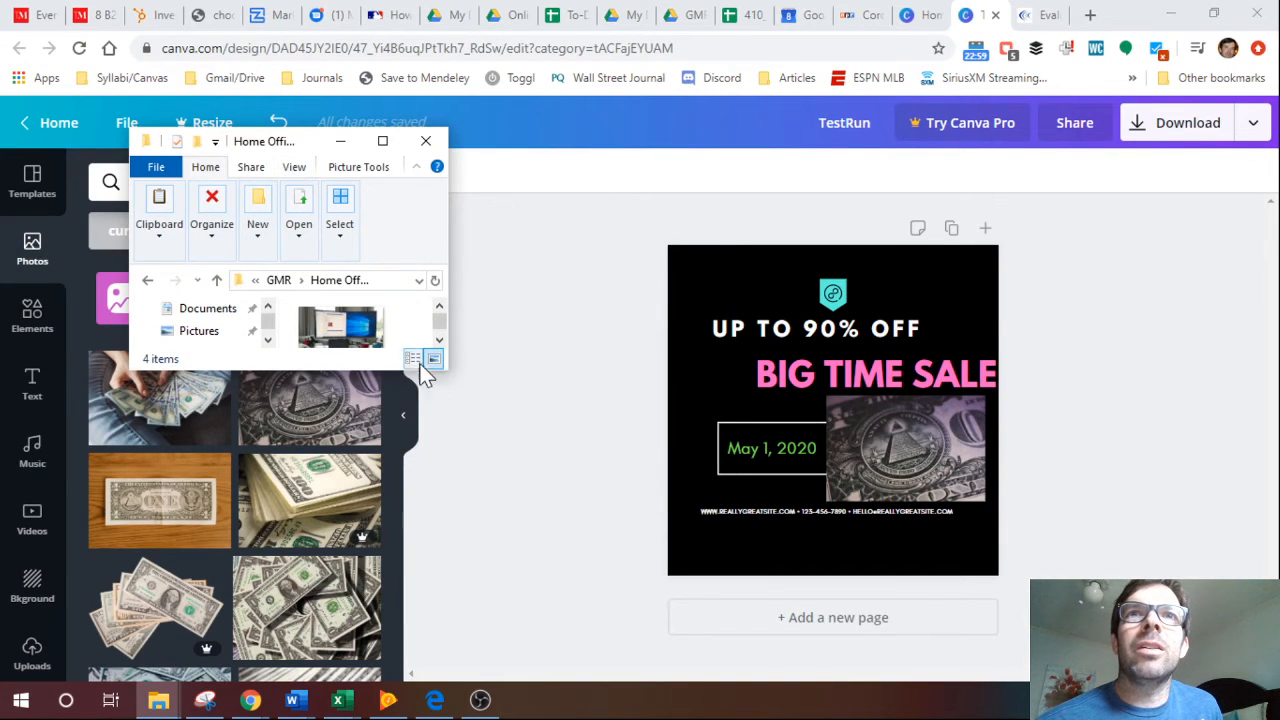
drag(447, 366, 588, 440)
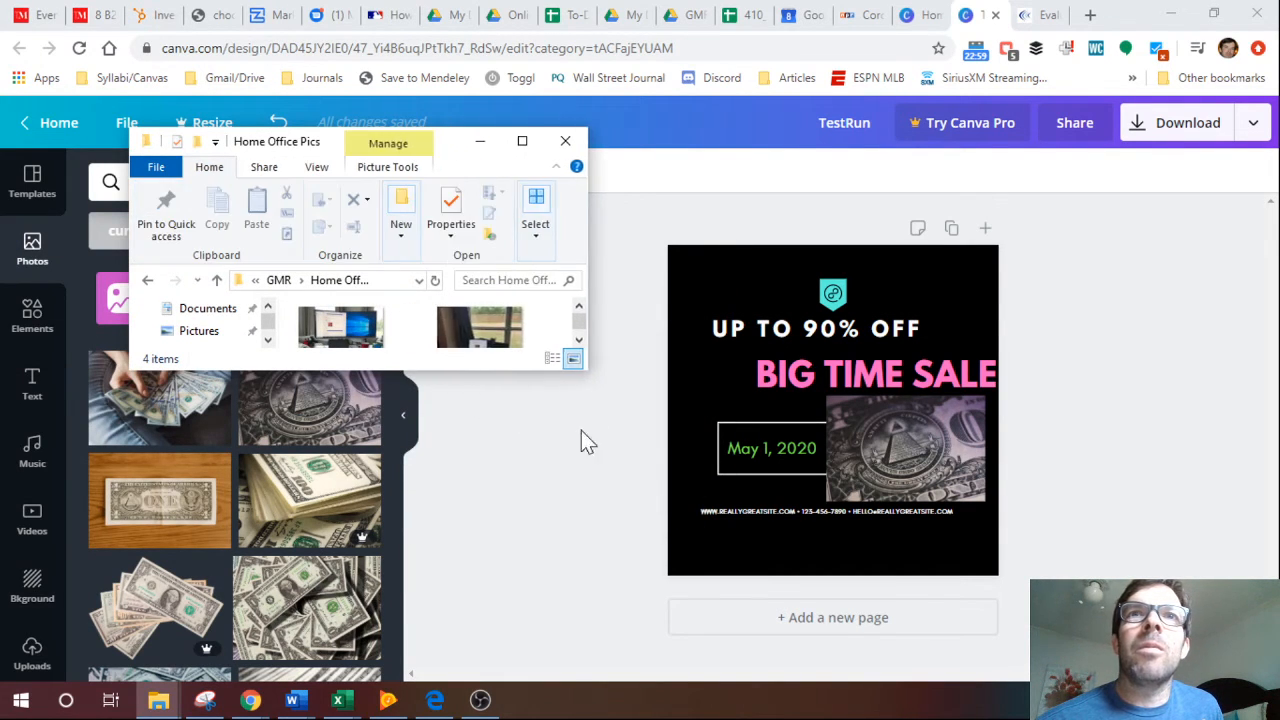
drag(438, 373, 454, 538)
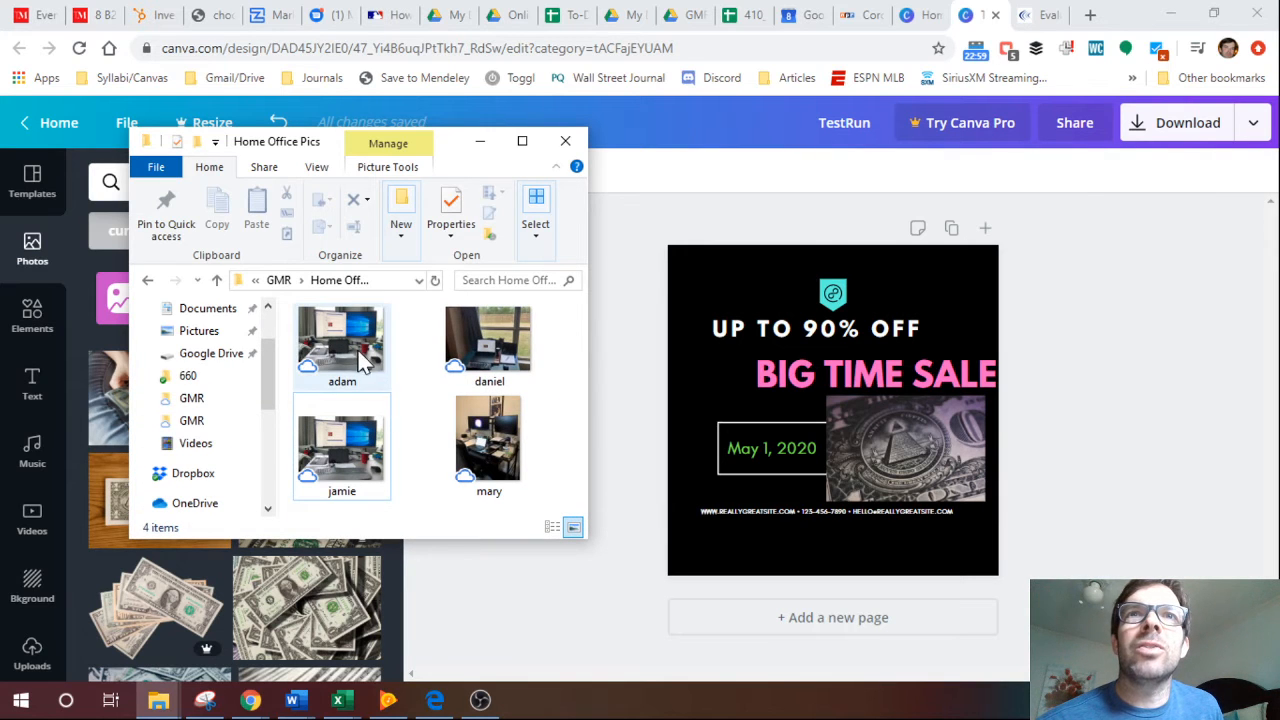
drag(342, 345, 760, 435)
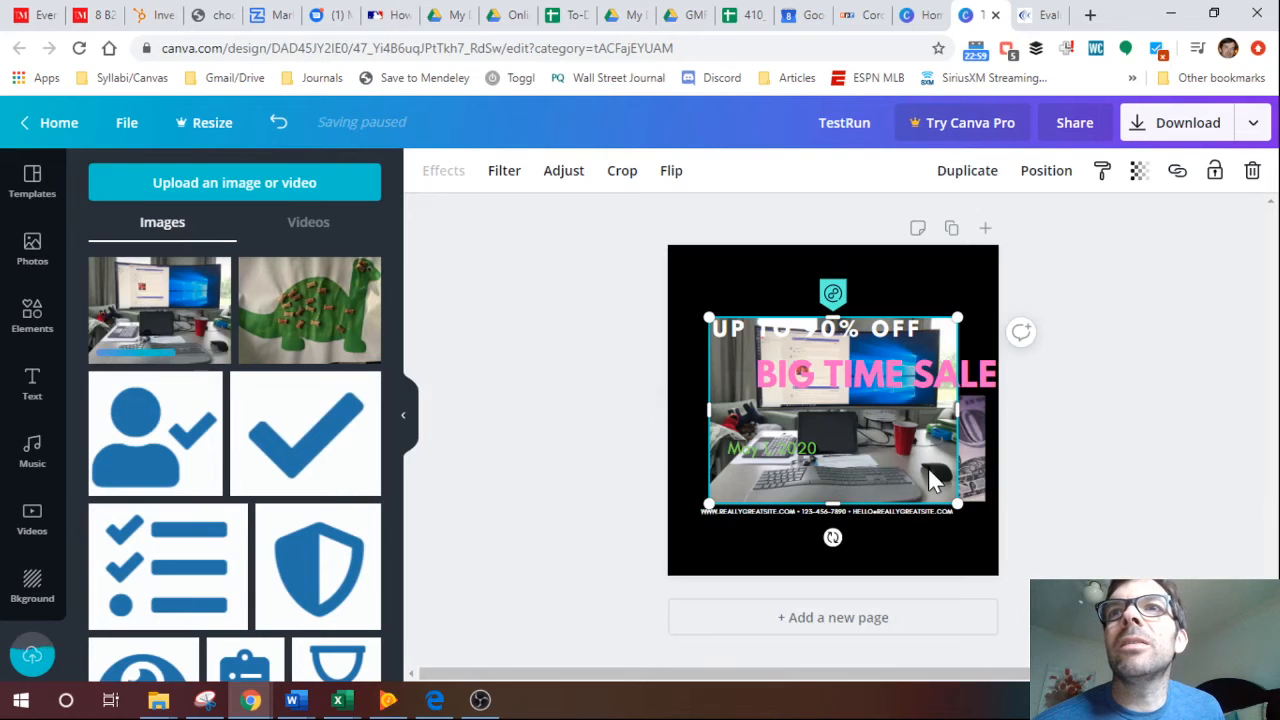
Bring the desk photo in front of the text and place it in the lower left of the design, below UP TO 90% OFF.
drag(938, 487, 938, 476)
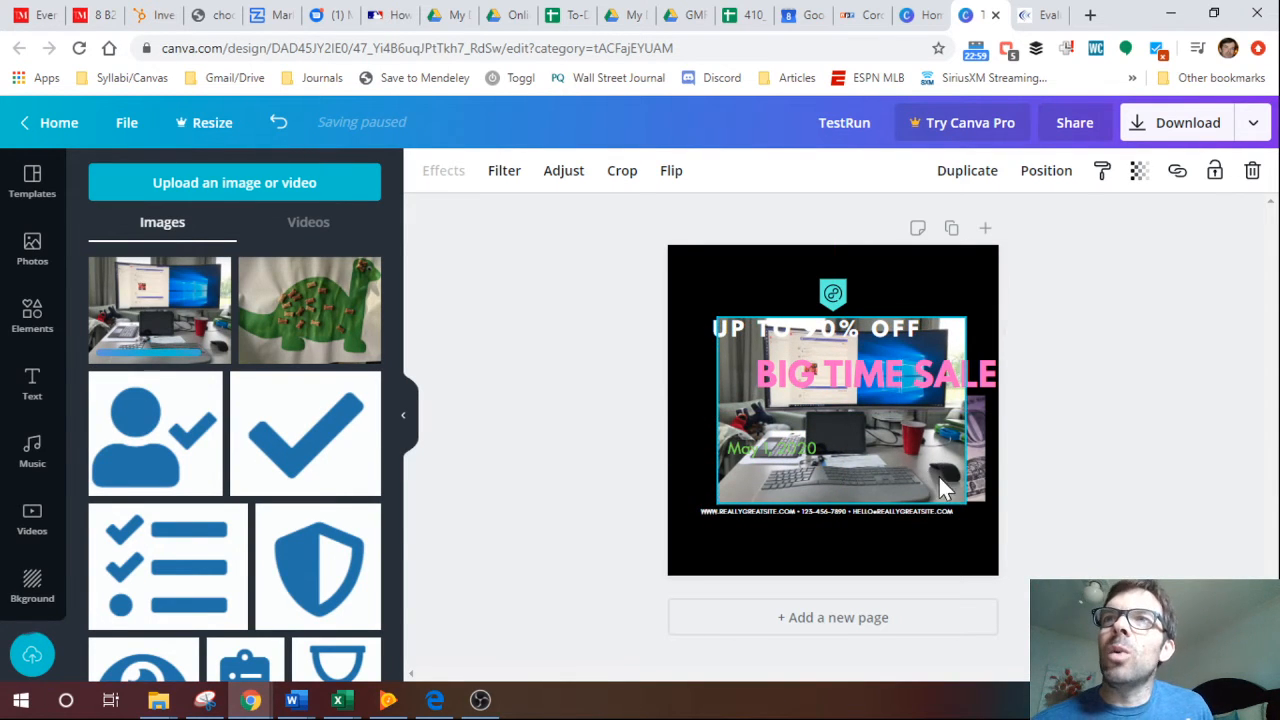
click(1046, 172)
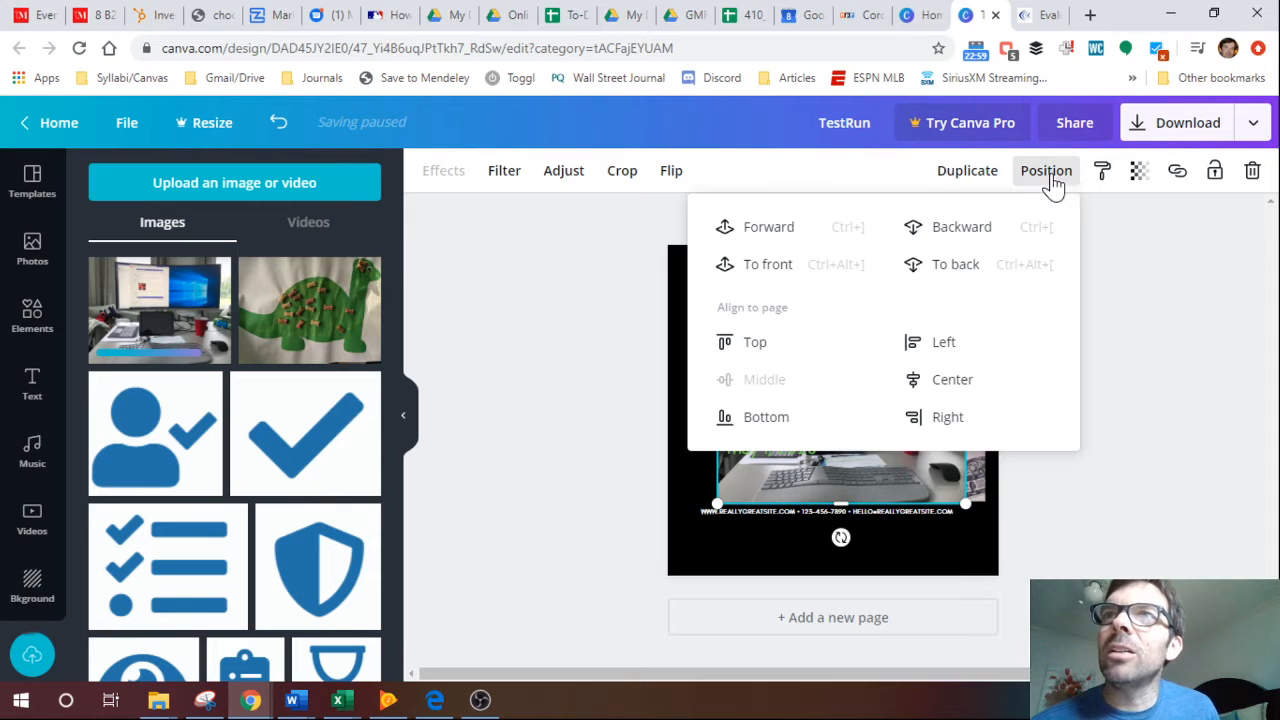
click(770, 240)
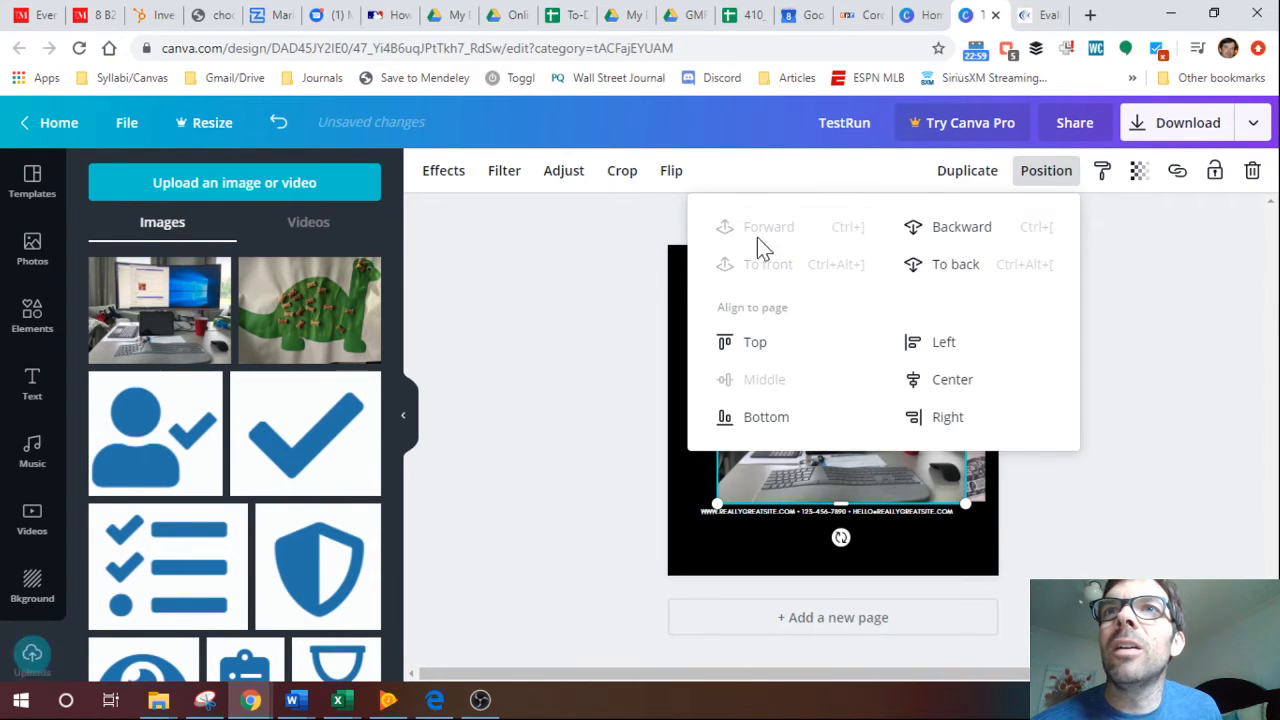
click(594, 340)
drag(910, 475, 873, 519)
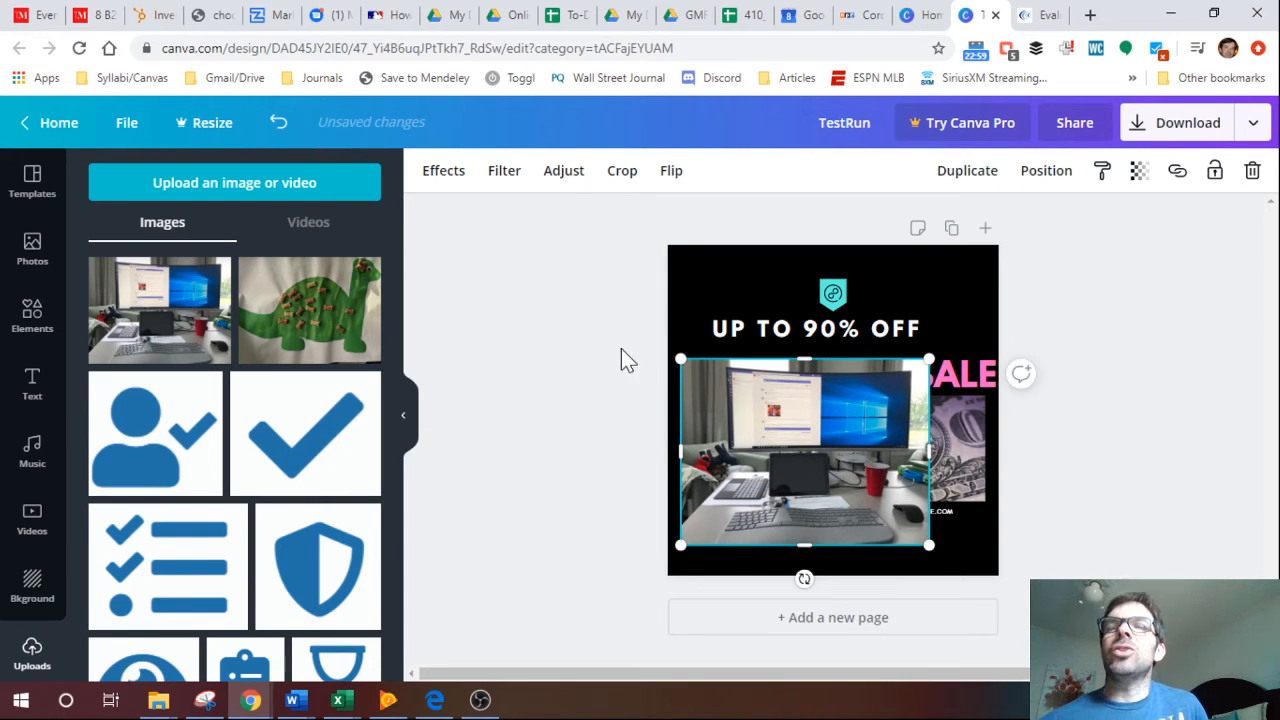
click(579, 400)
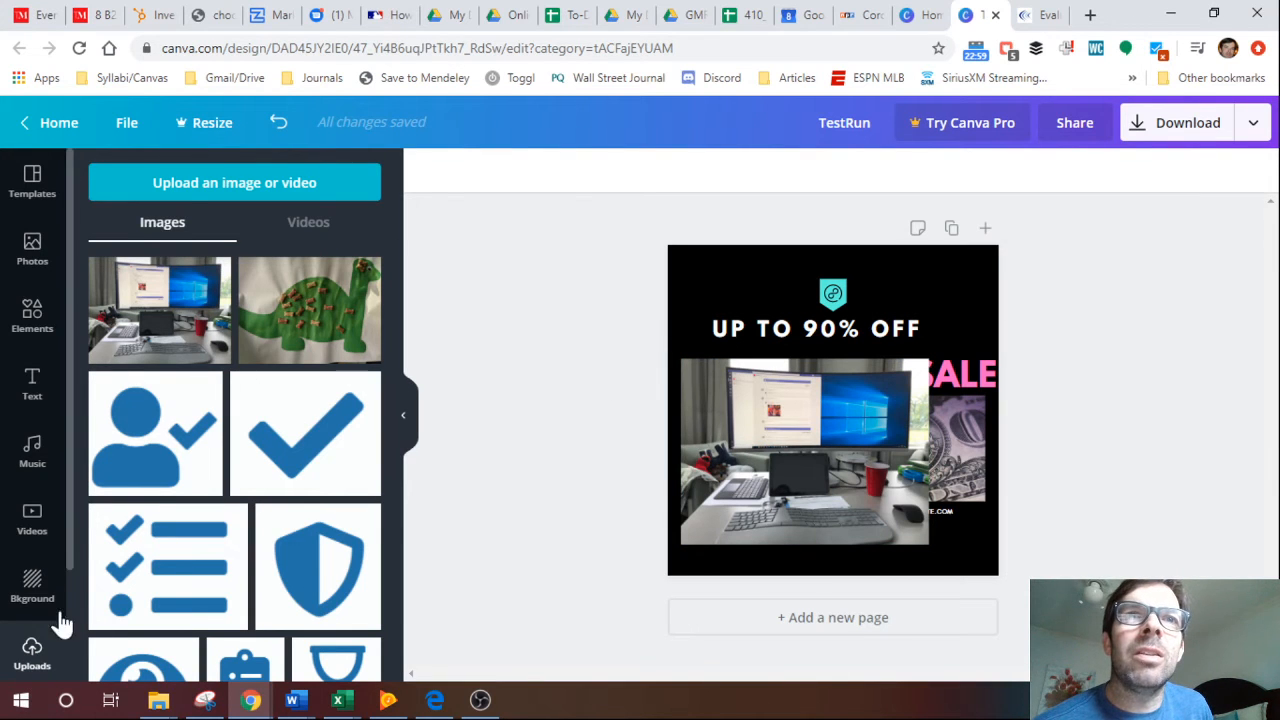
click(31, 285)
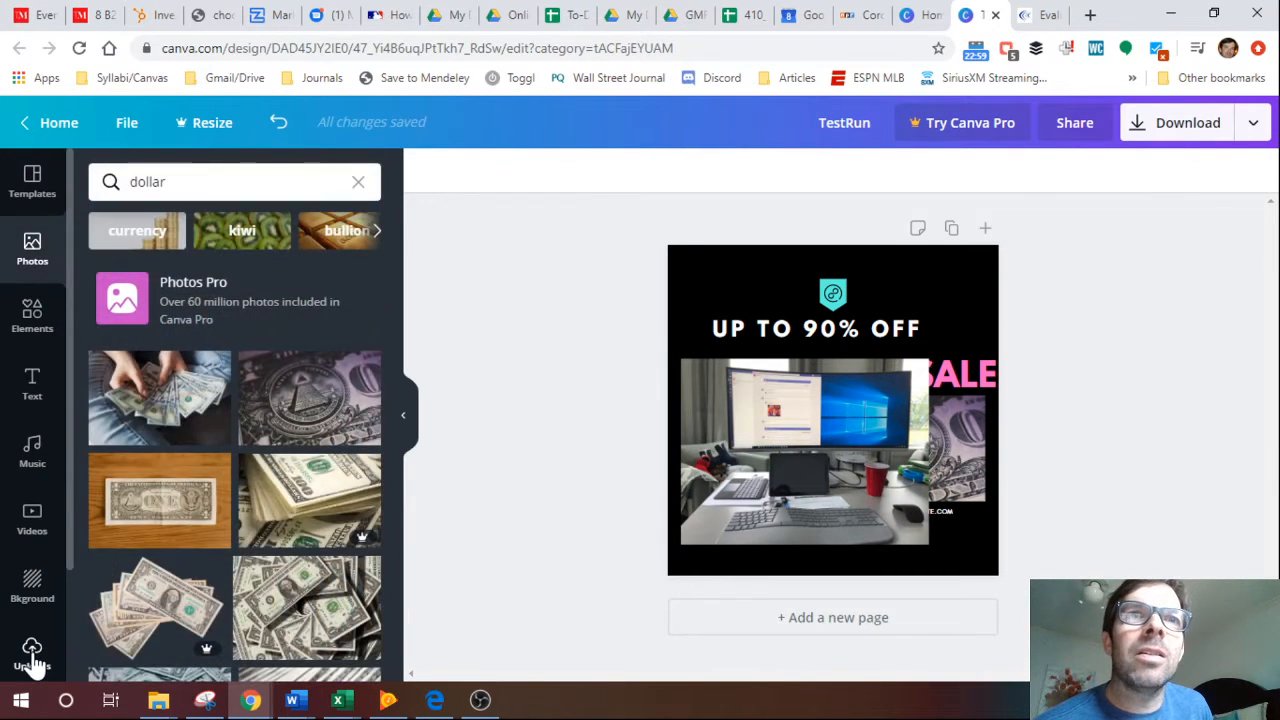
click(30, 655)
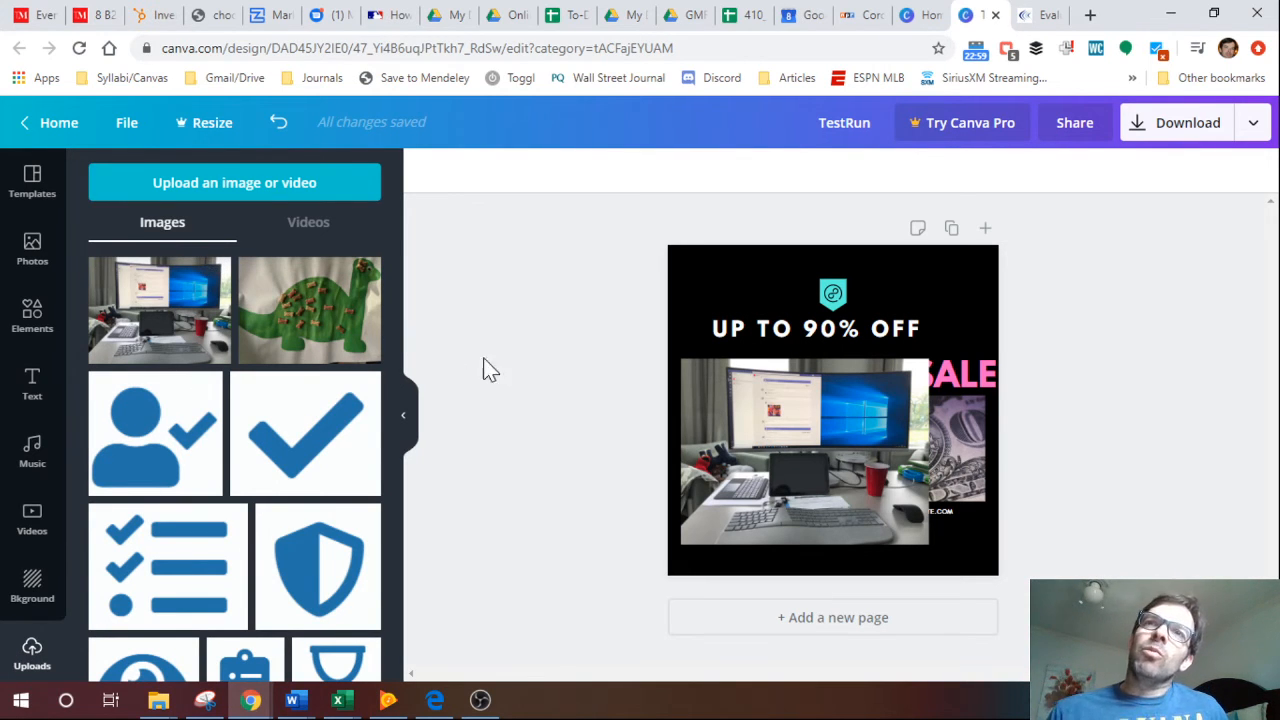
Delete the desk photo from the design.
click(756, 395)
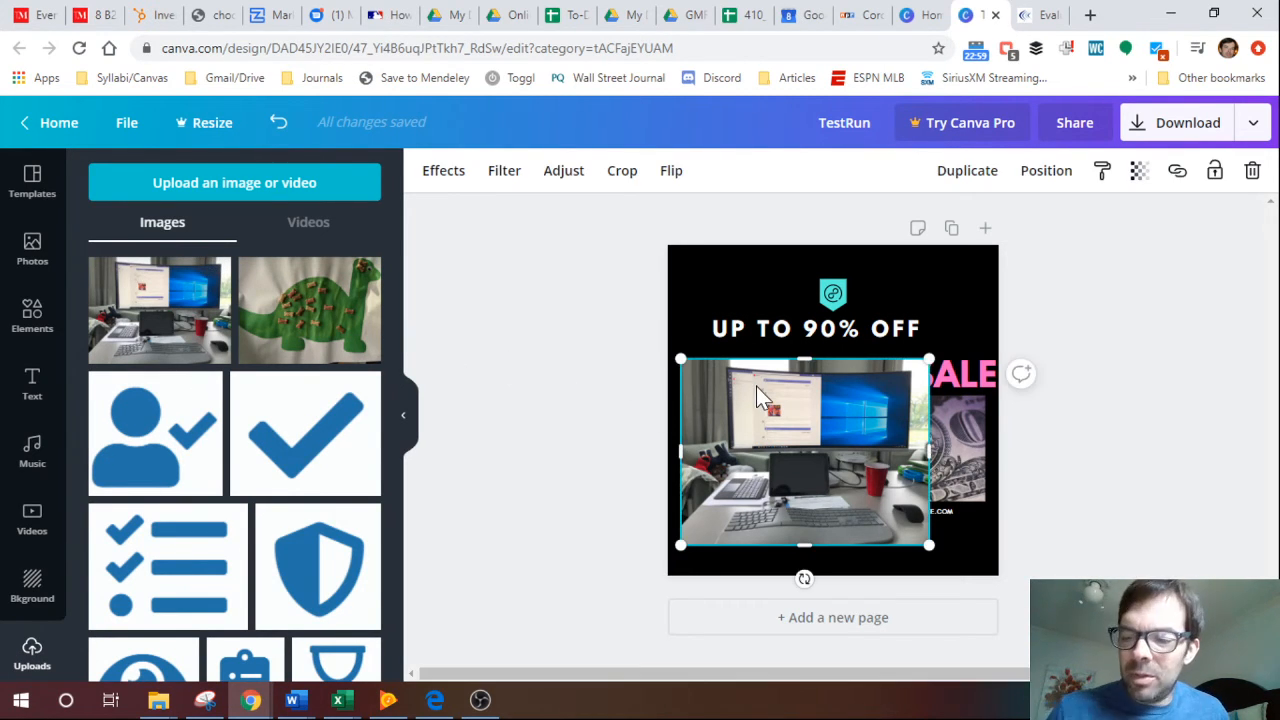
key(Delete)
Shift BIG TIME SALE left so it fits within the page, and move the small website and contact line slightly down.
click(824, 374)
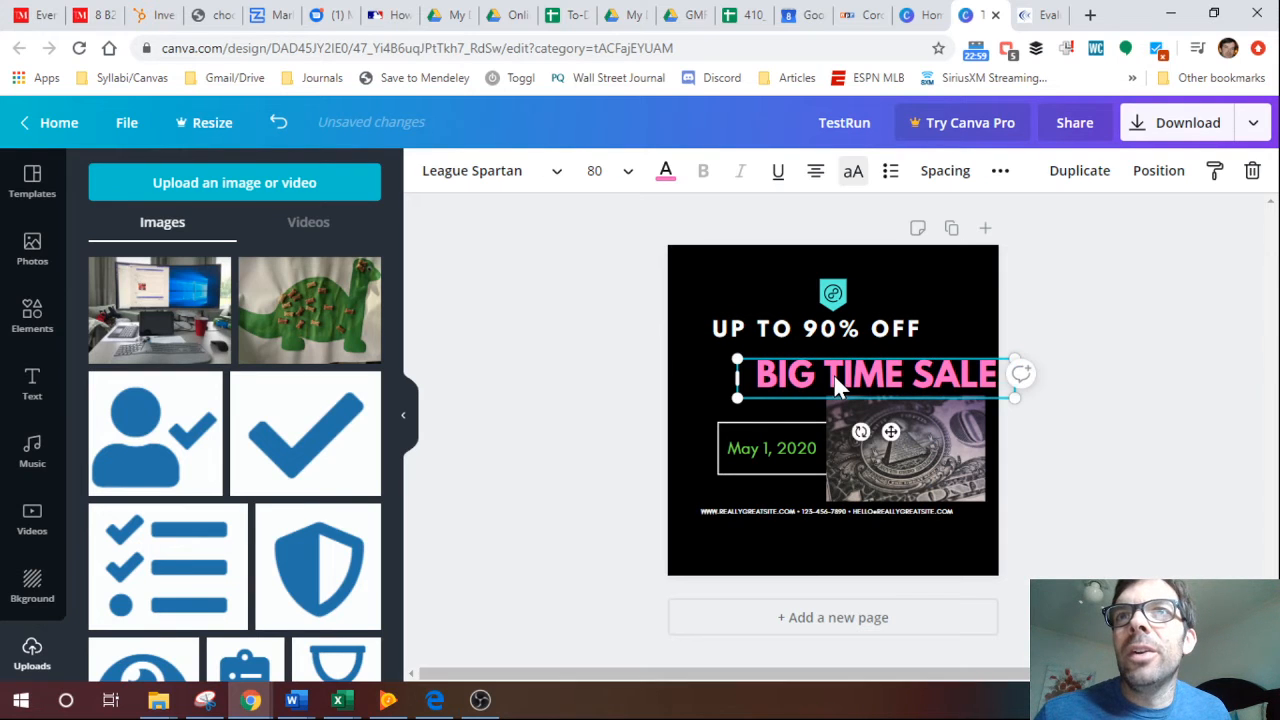
drag(836, 385, 806, 379)
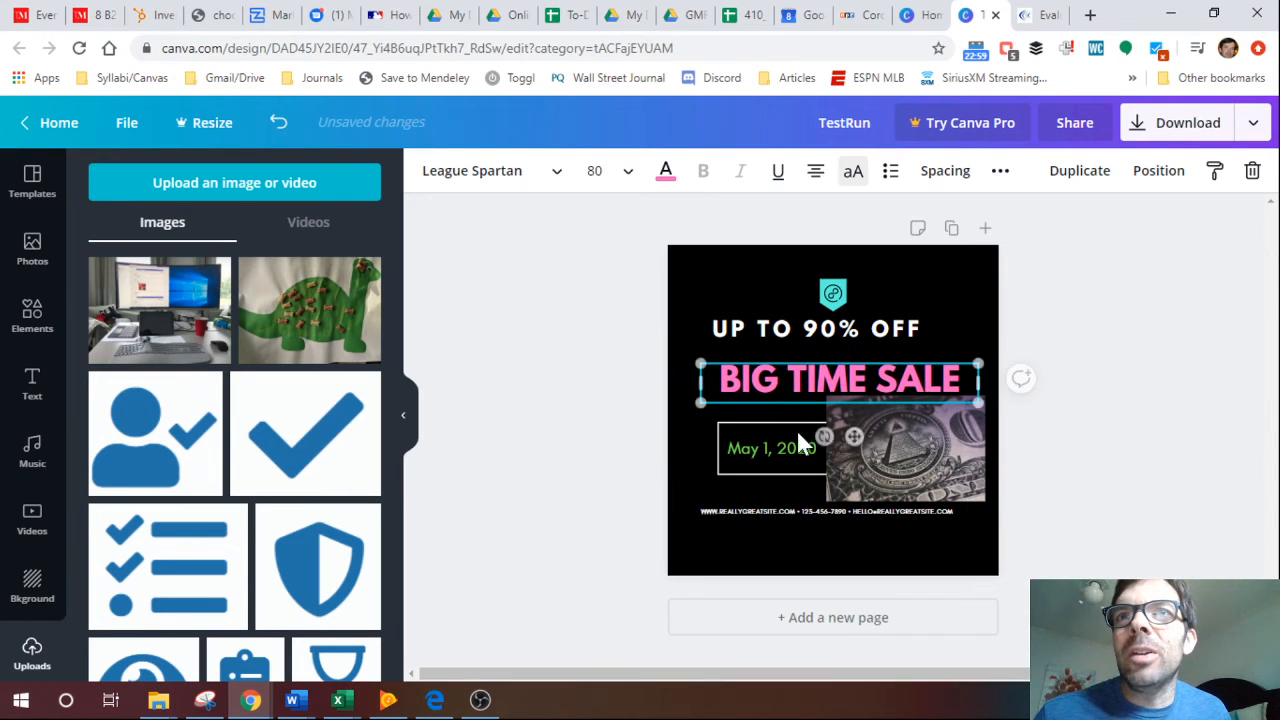
click(788, 512)
drag(788, 520, 786, 528)
click(578, 410)
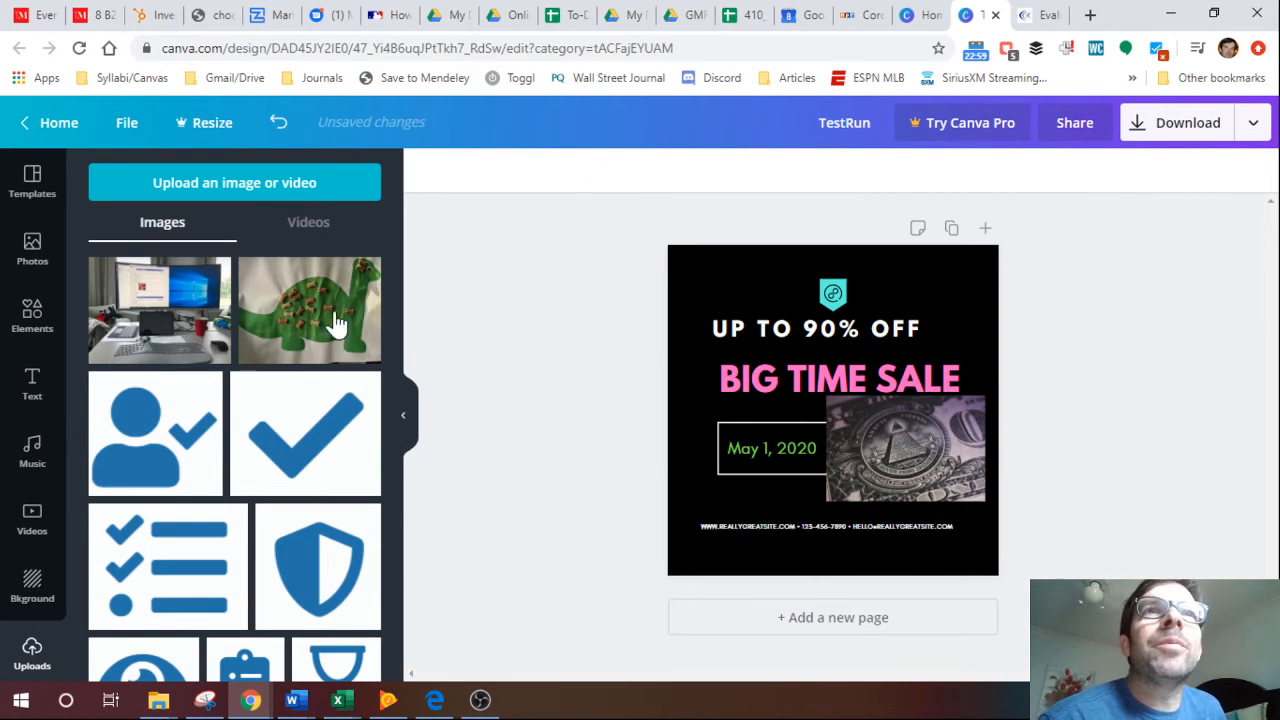
Search the elements library for sales.
click(25, 322)
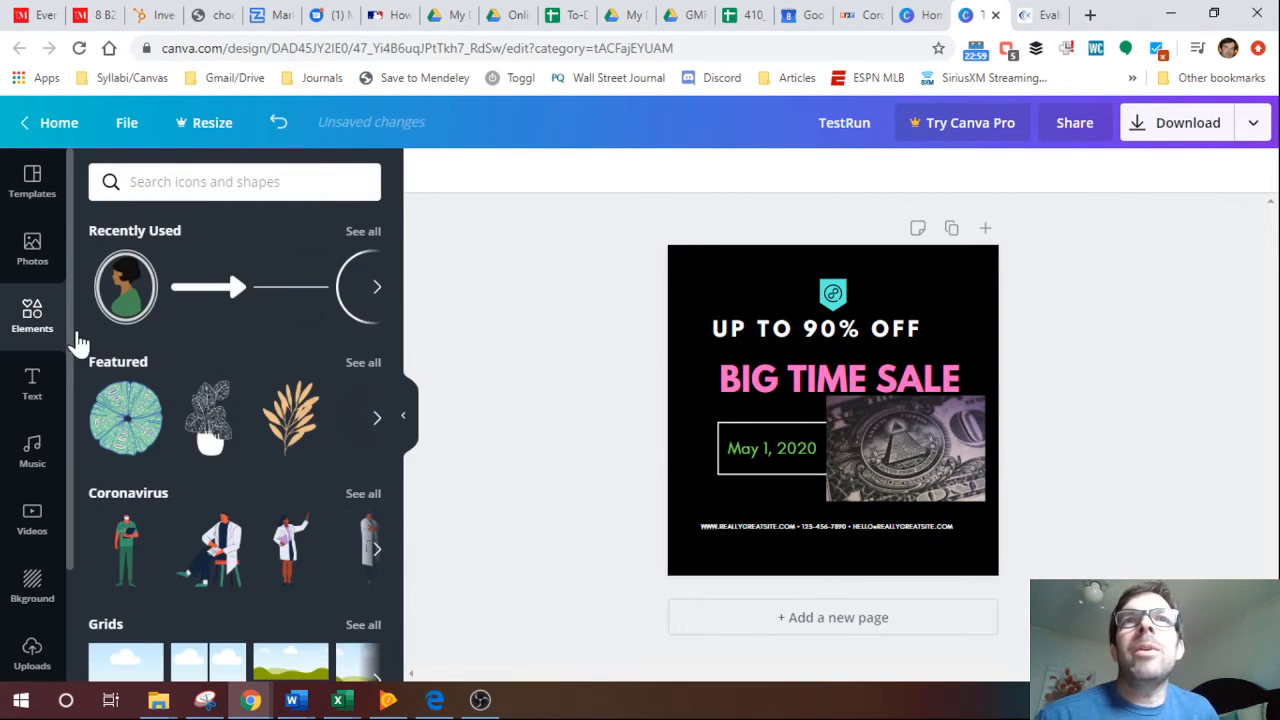
mouse_move(395, 278)
mouse_down()
mouse_move(398, 291)
mouse_move(400, 274)
mouse_up()
click(235, 182)
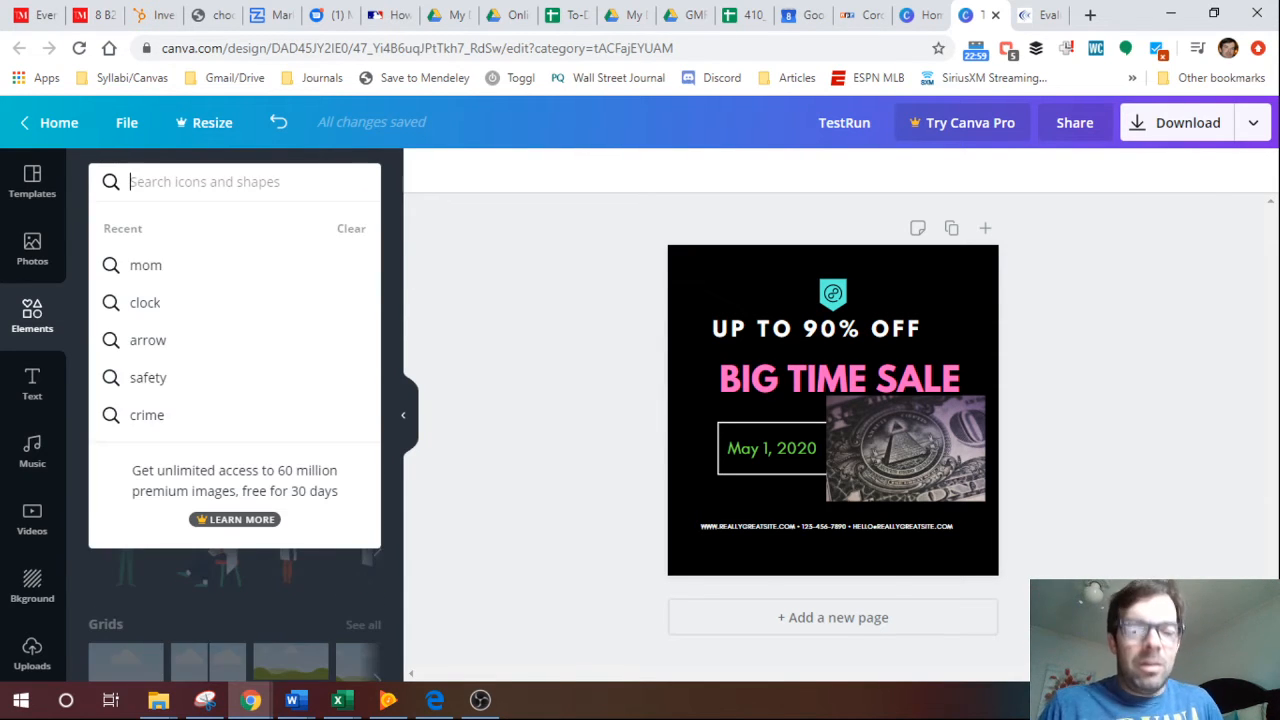
text(sales)
key(Return)
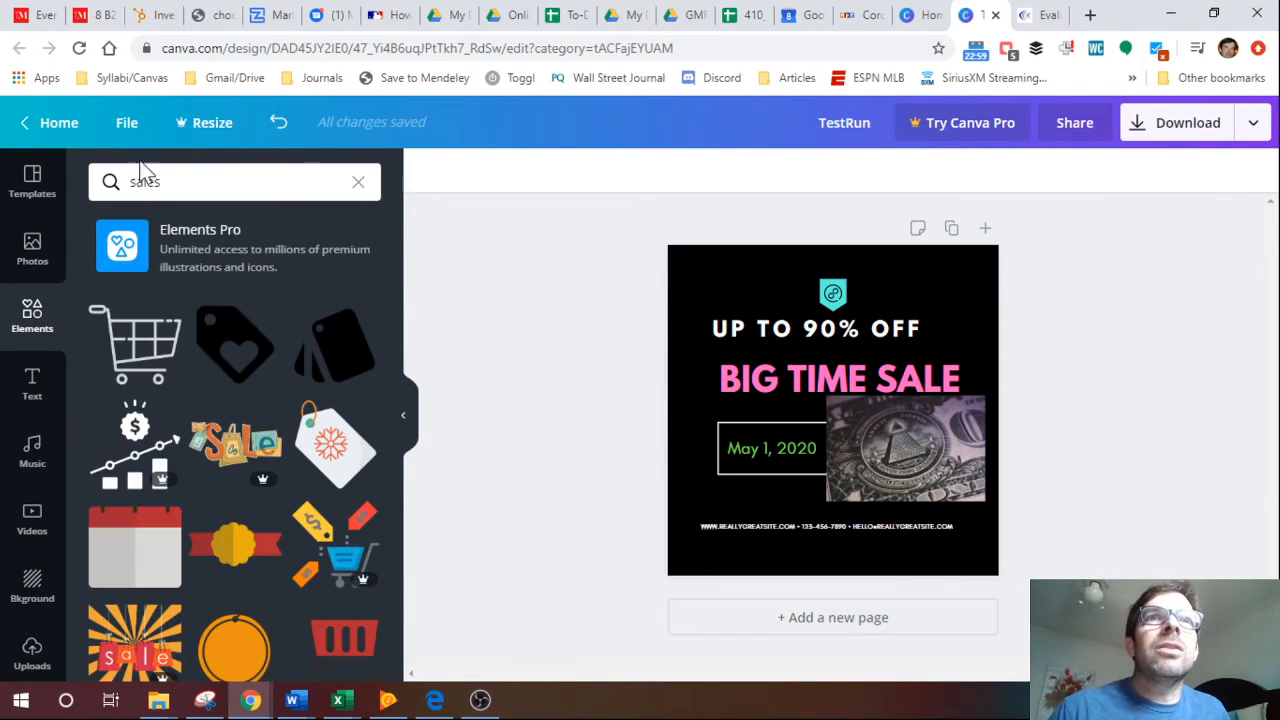
Add the outlined shopping cart icon to the design and bring it forward one layer.
click(140, 343)
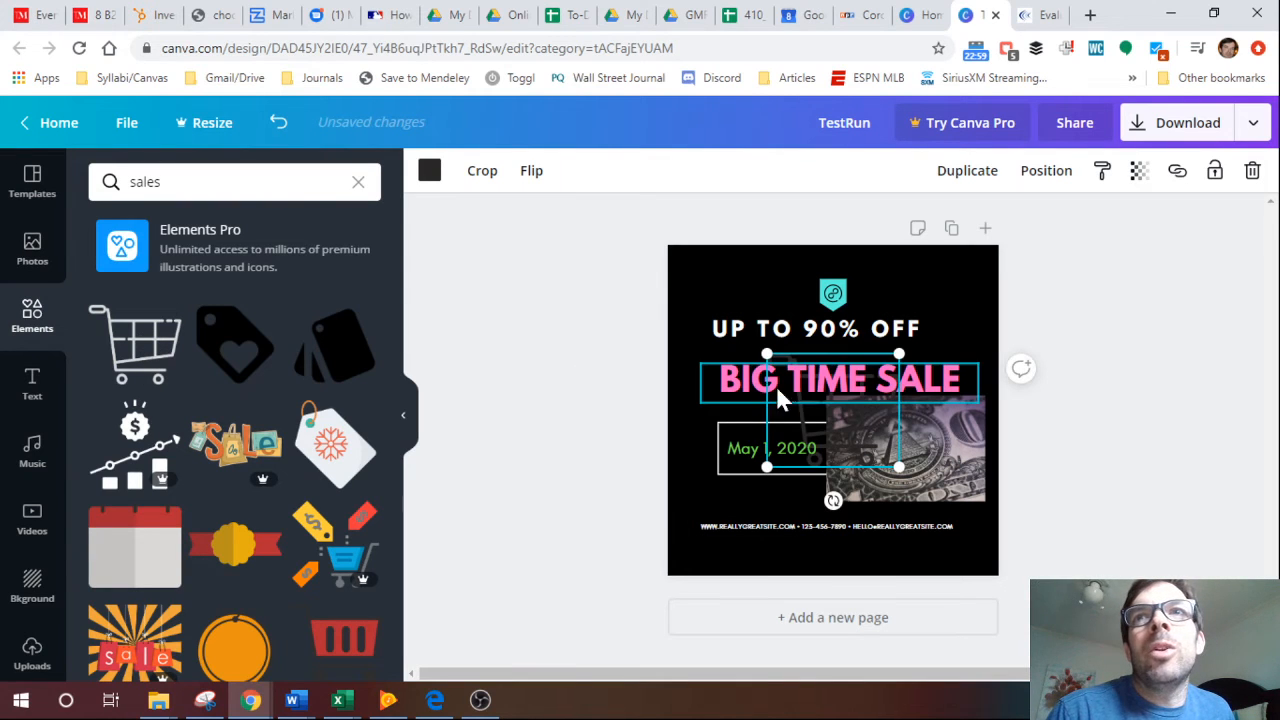
click(1046, 171)
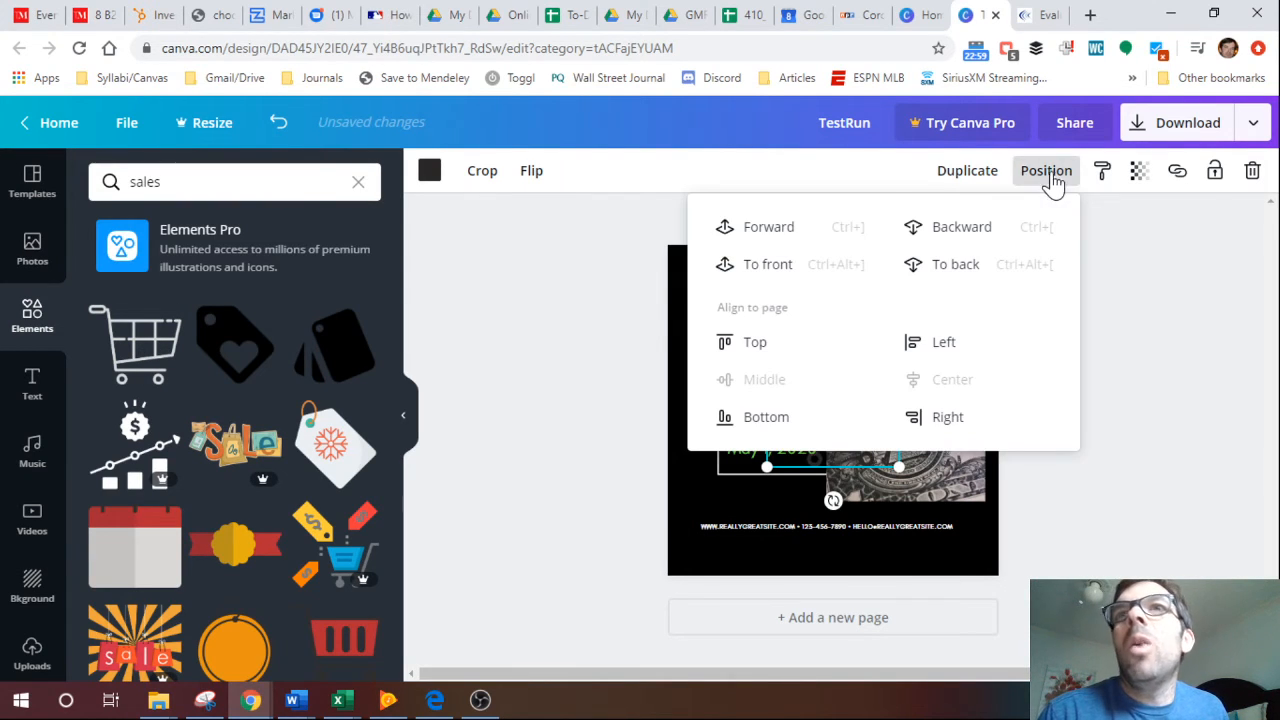
click(789, 230)
click(539, 375)
Change the shopping cart icon's color to white.
click(821, 411)
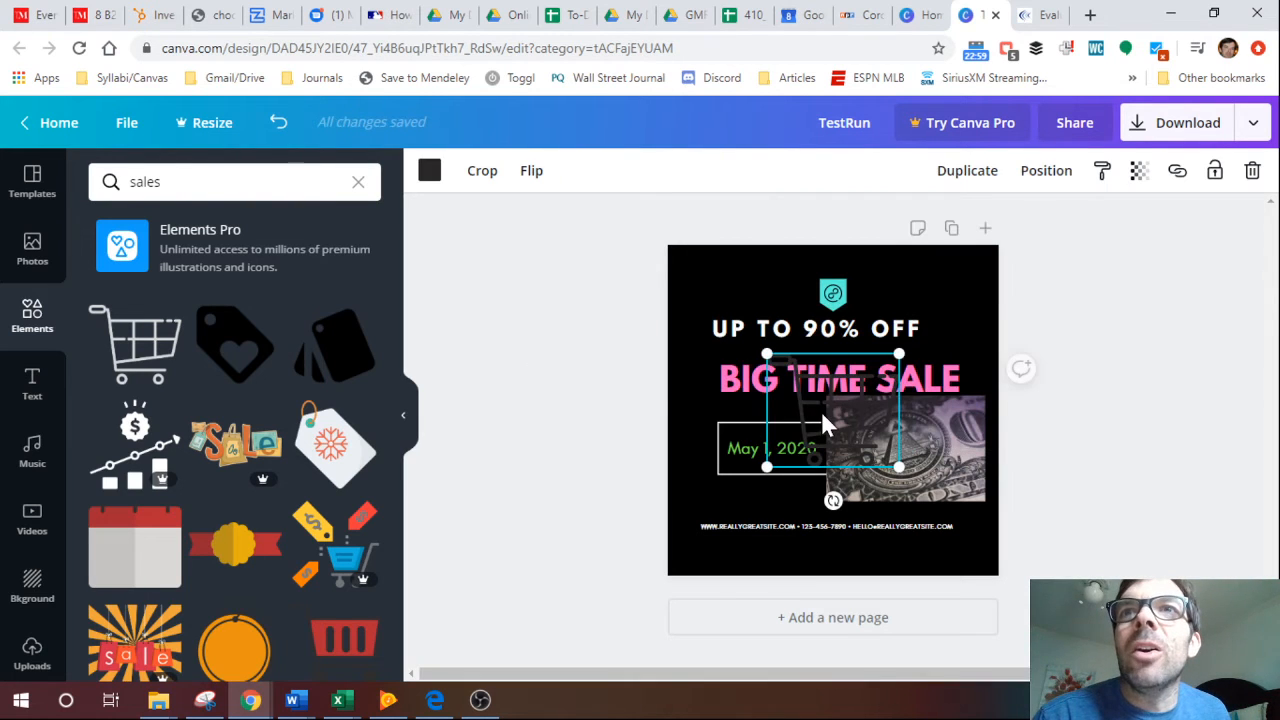
click(429, 172)
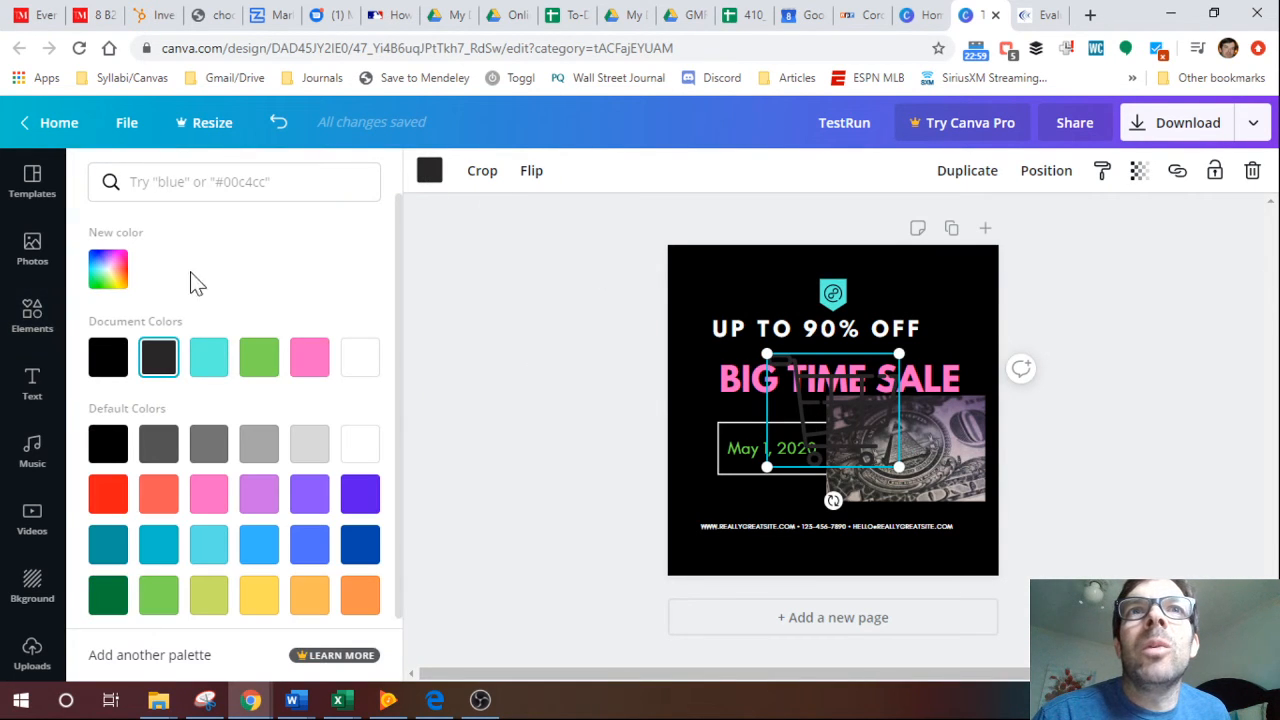
click(360, 378)
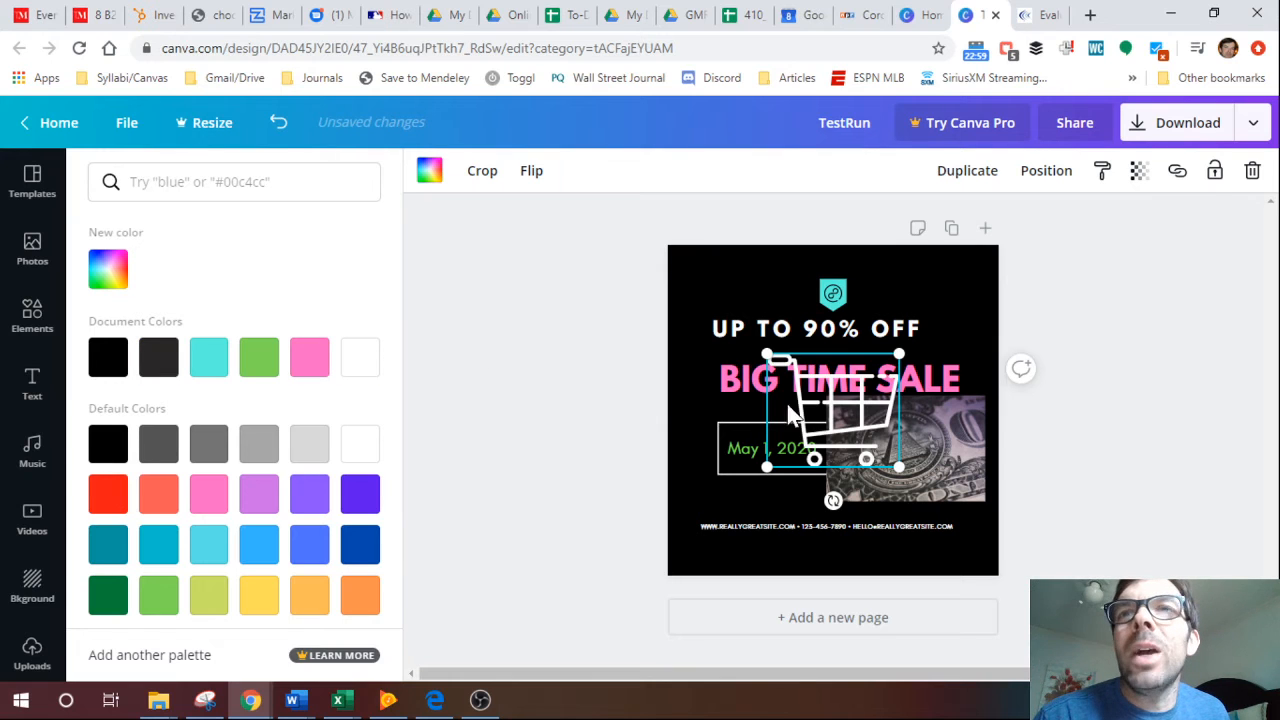
Shrink the white shopping cart icon and place it just inside the page's upper-right corner.
drag(808, 420, 907, 311)
drag(860, 362, 912, 320)
click(1087, 331)
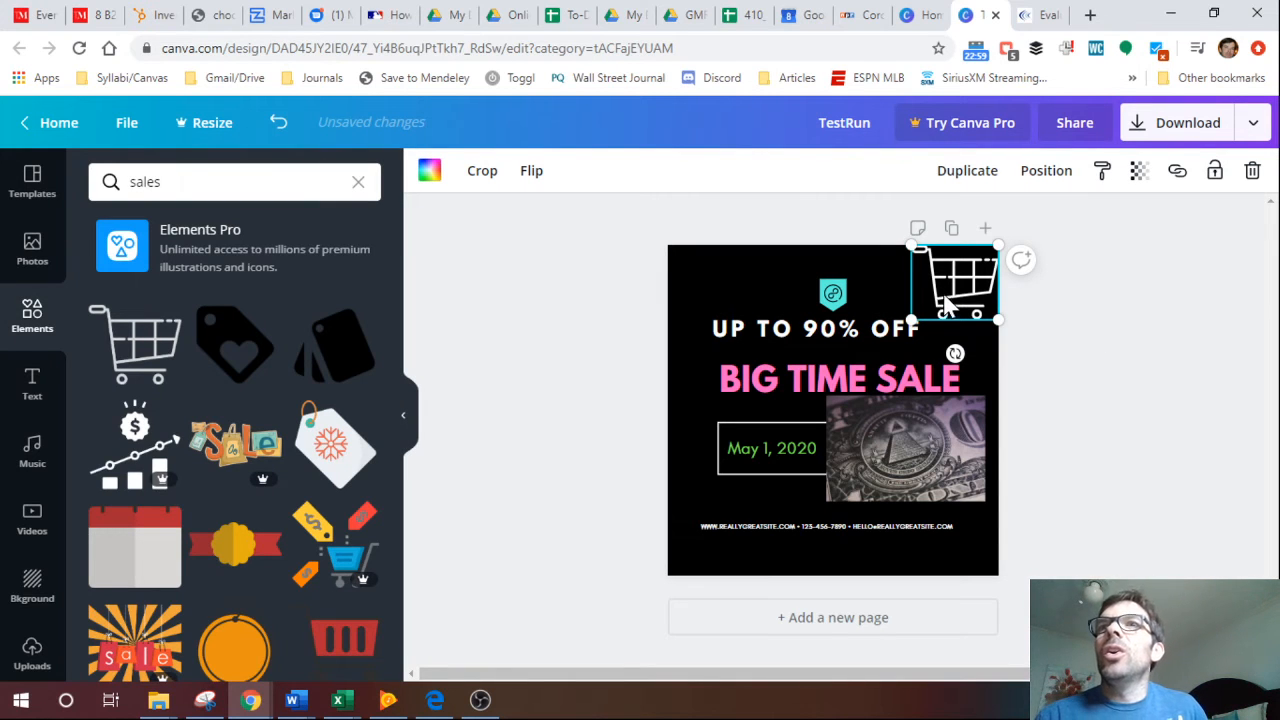
click(561, 371)
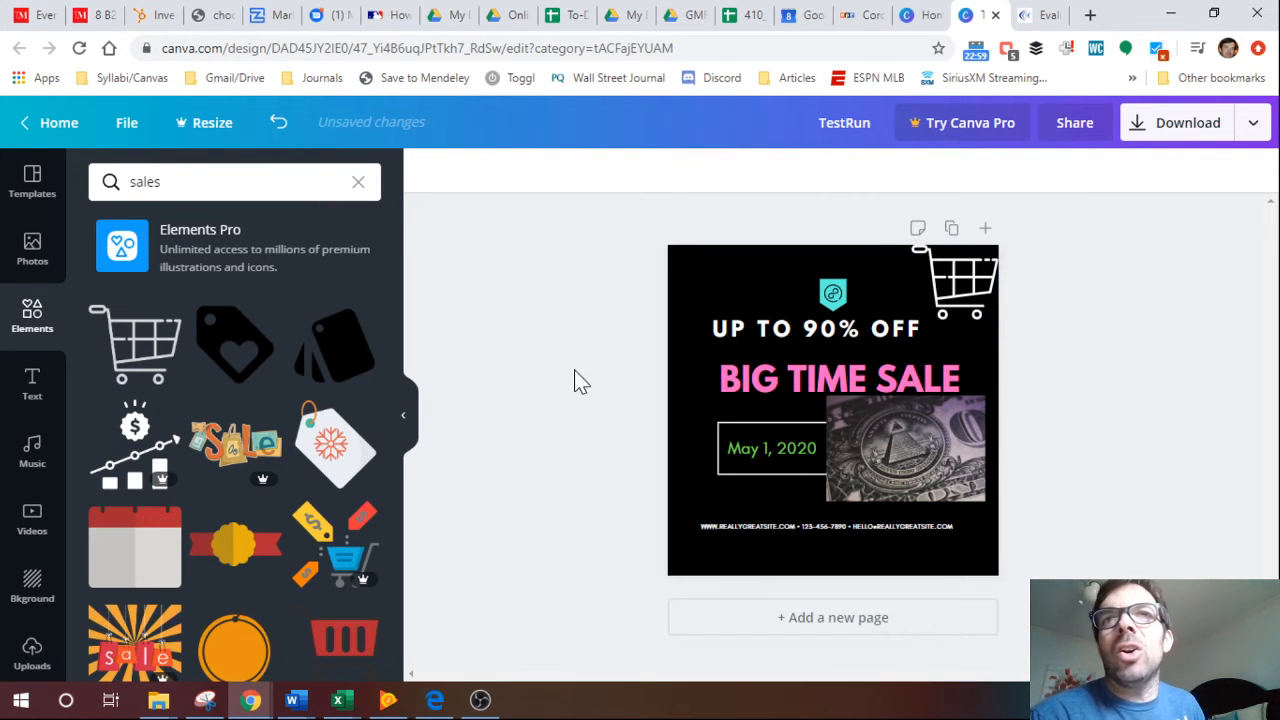
click(961, 297)
drag(961, 300, 955, 302)
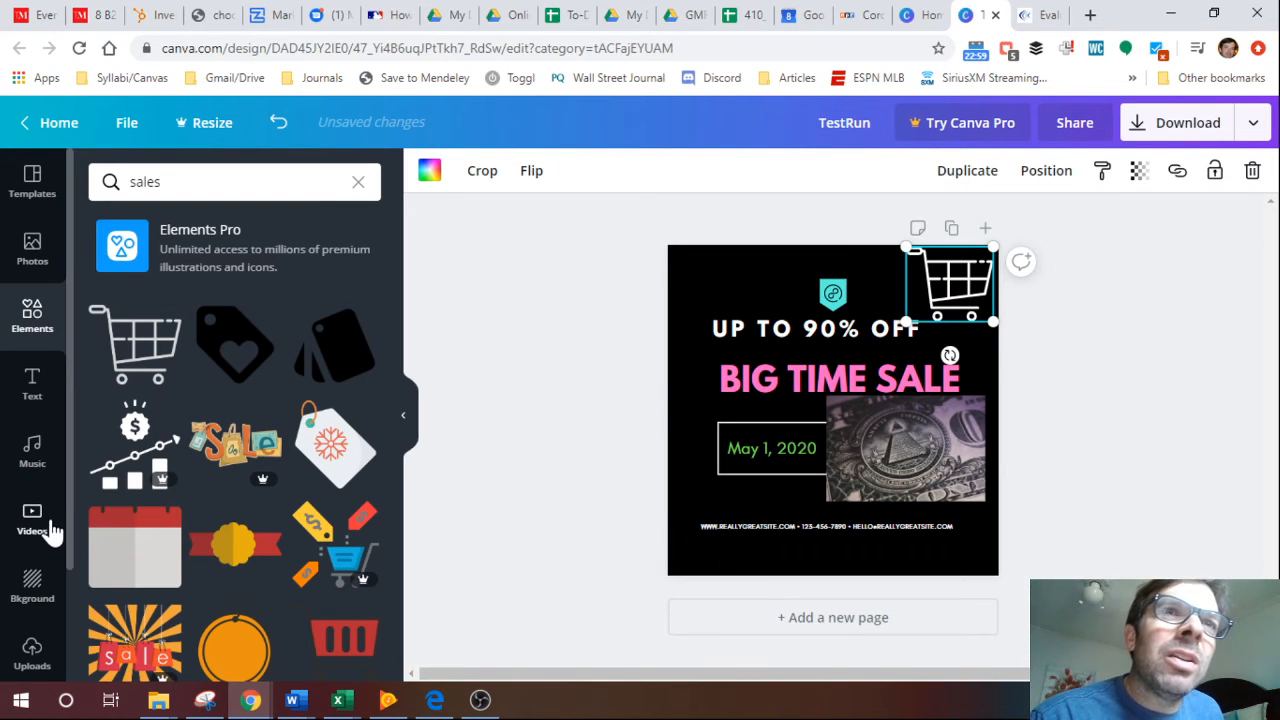
Try adding the BABY BOY! font combination to the page, and undo the addition.
scroll(34, 530, down, 2)
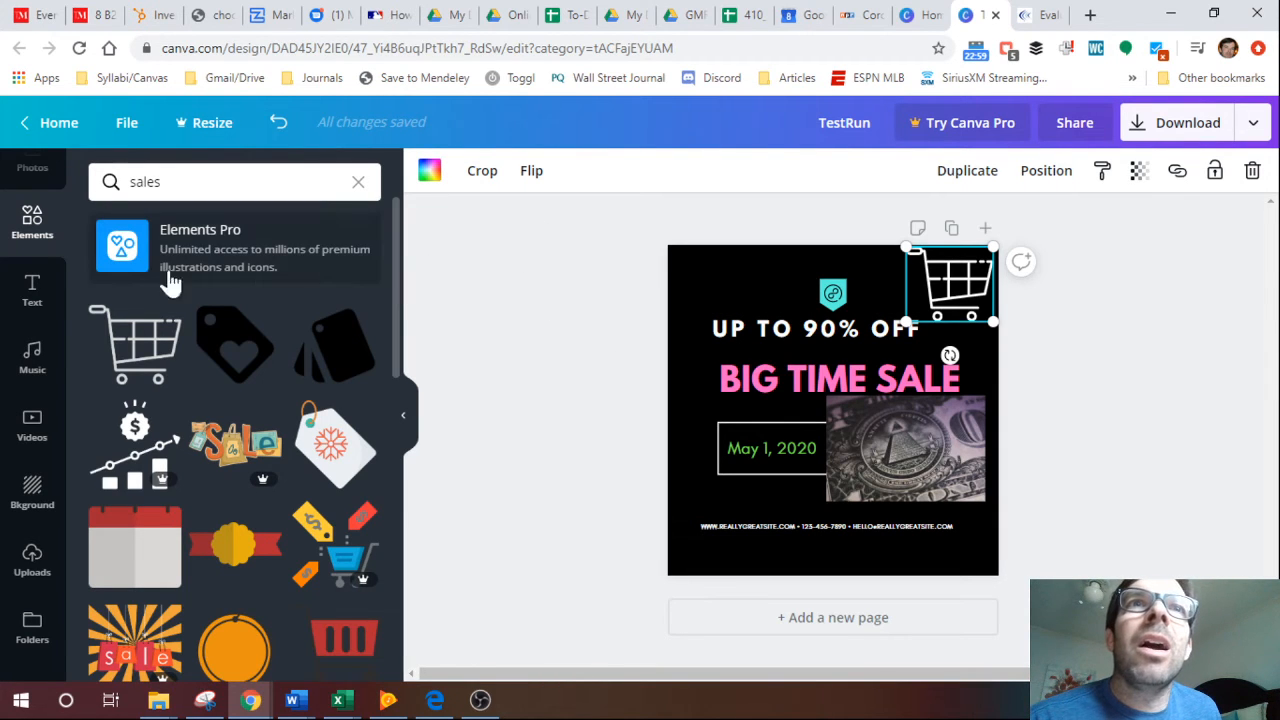
click(32, 290)
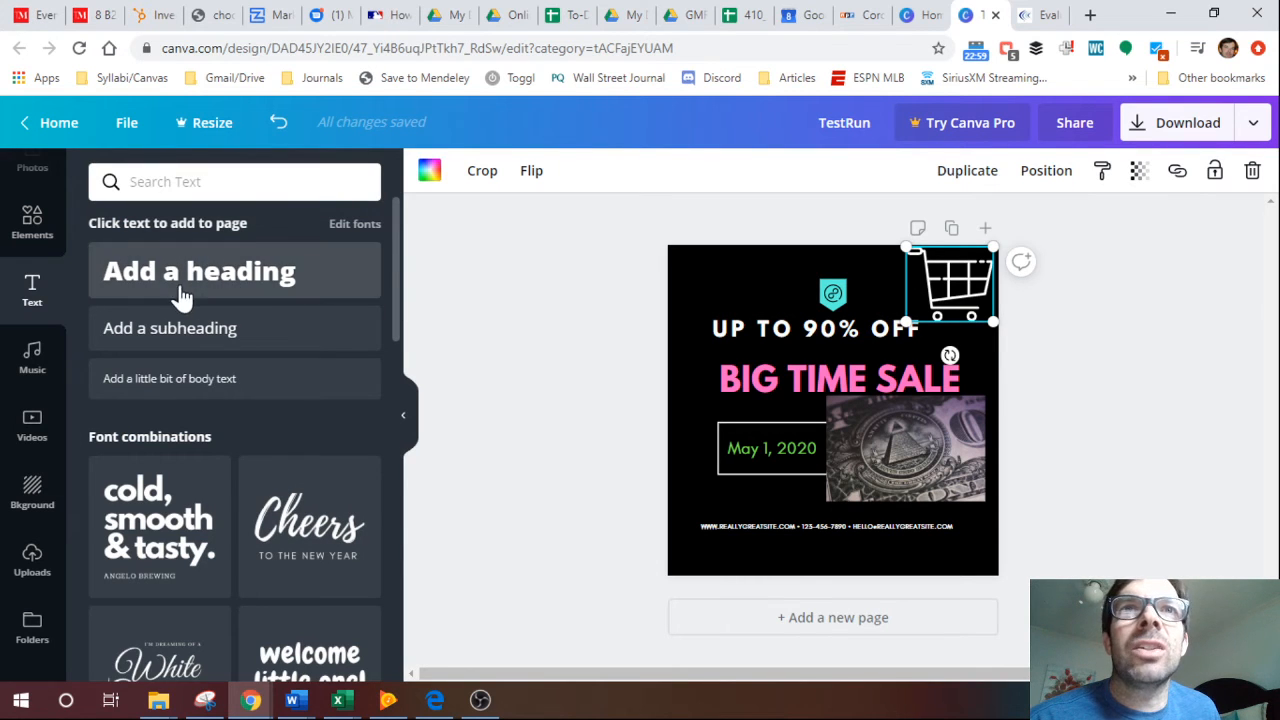
scroll(394, 300, down, 2)
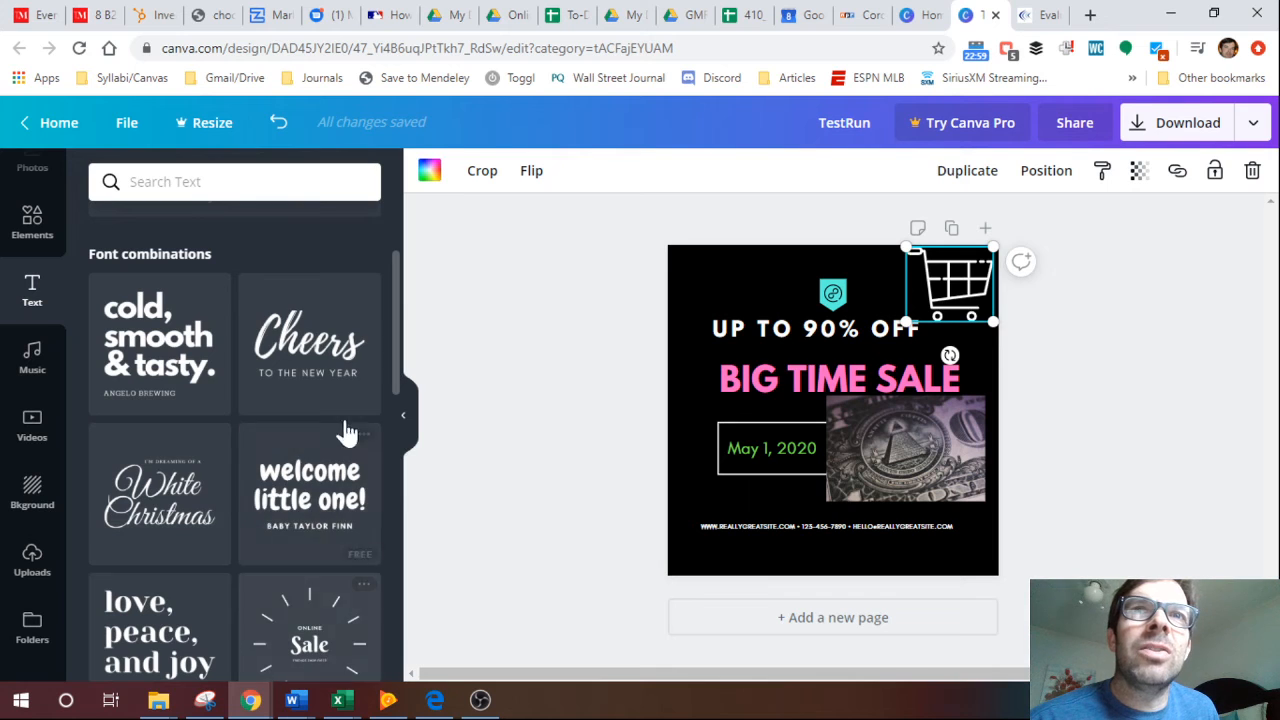
drag(397, 337, 390, 456)
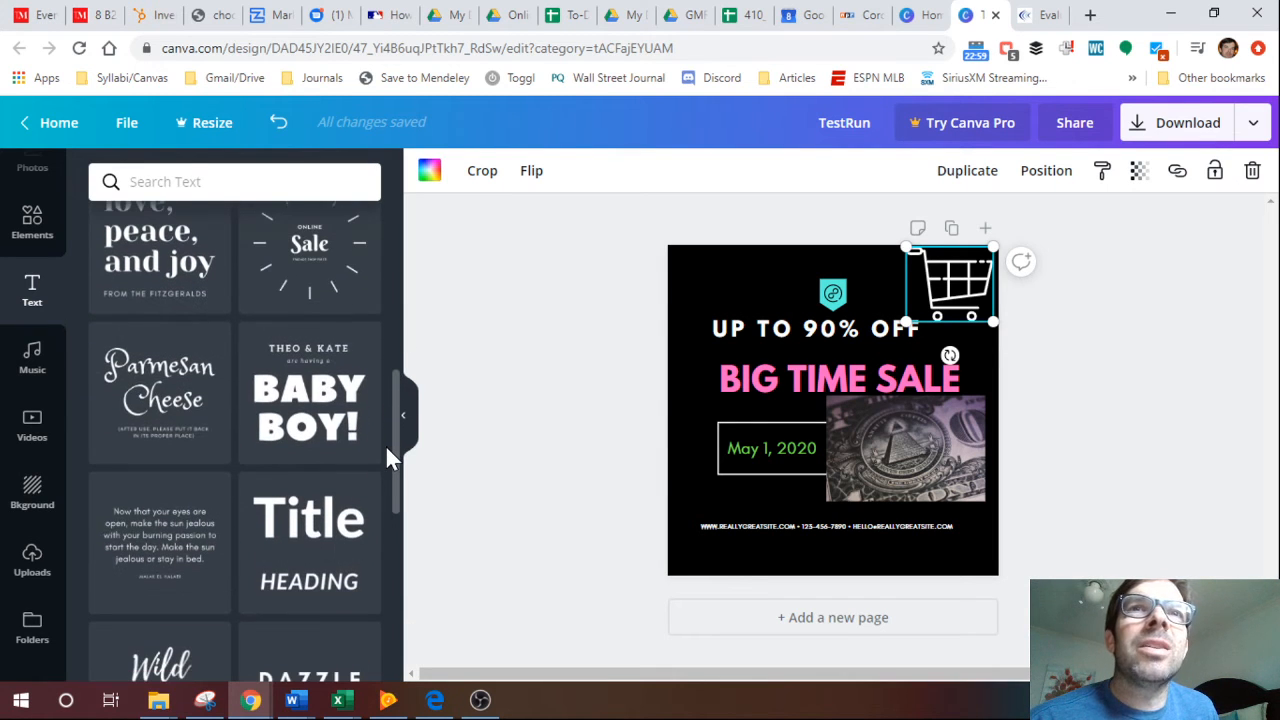
click(309, 443)
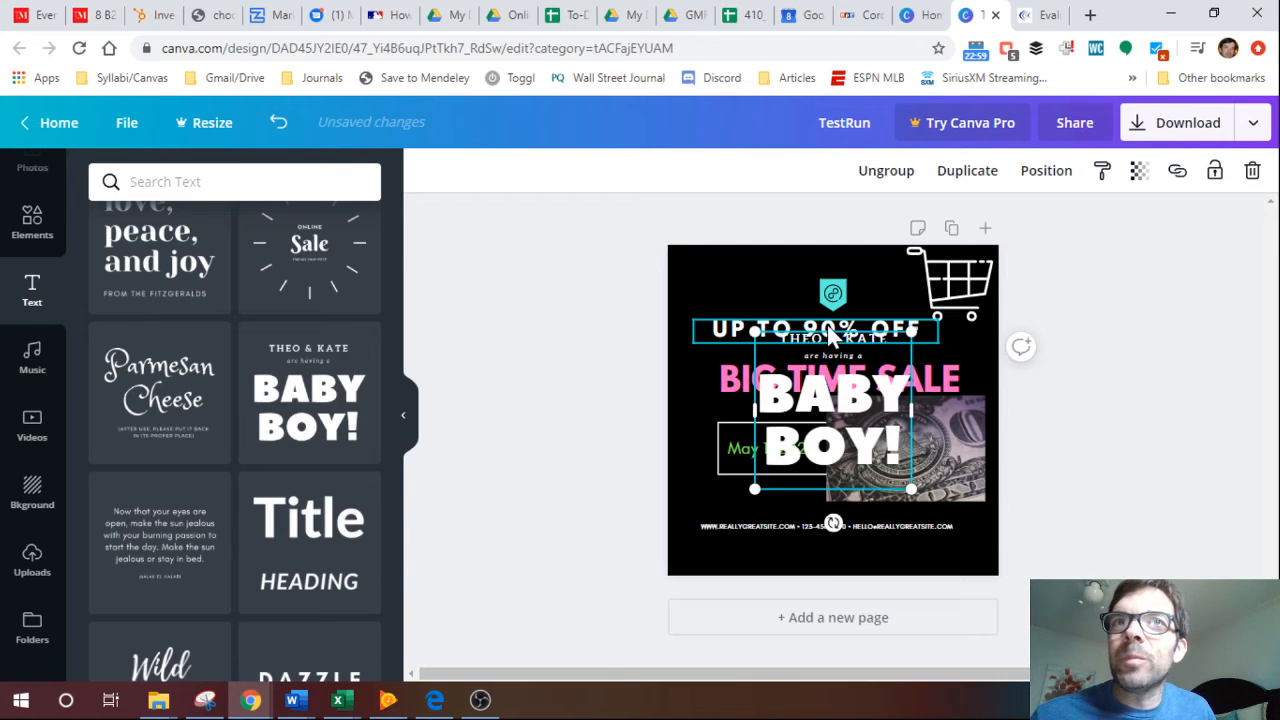
click(278, 124)
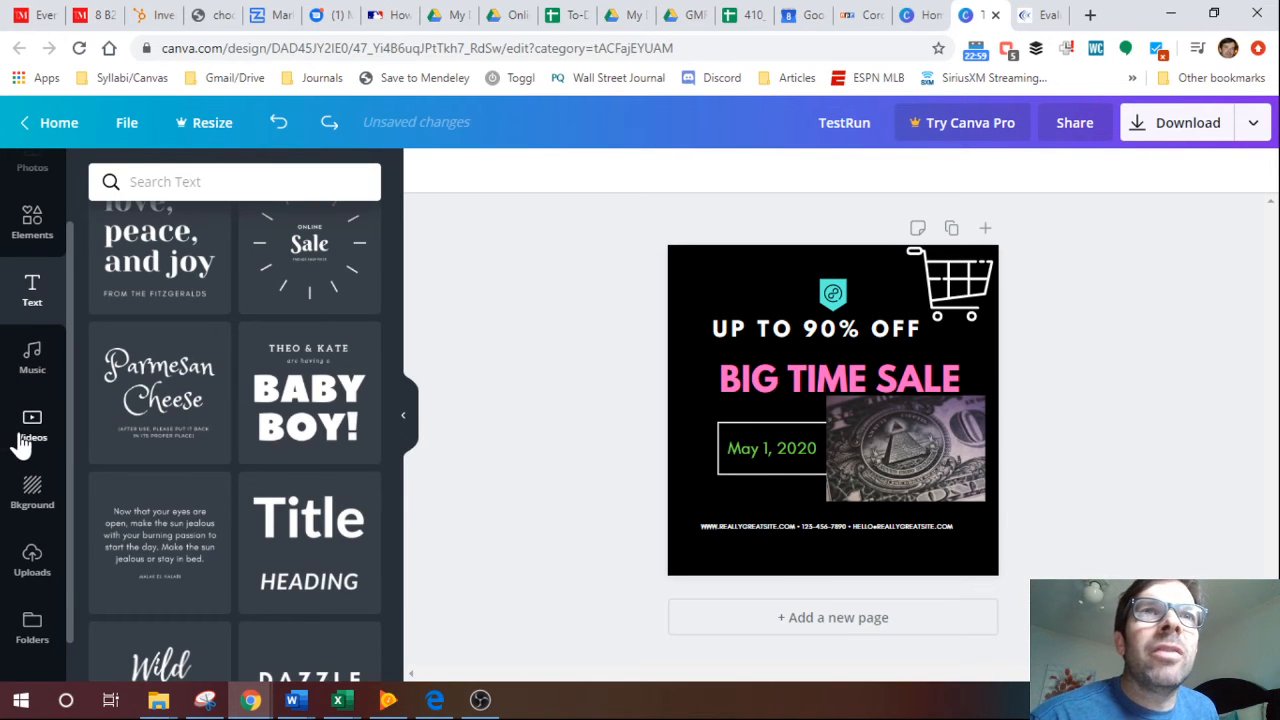
Set the page background to the blue gradient that fades to light blue.
click(50, 500)
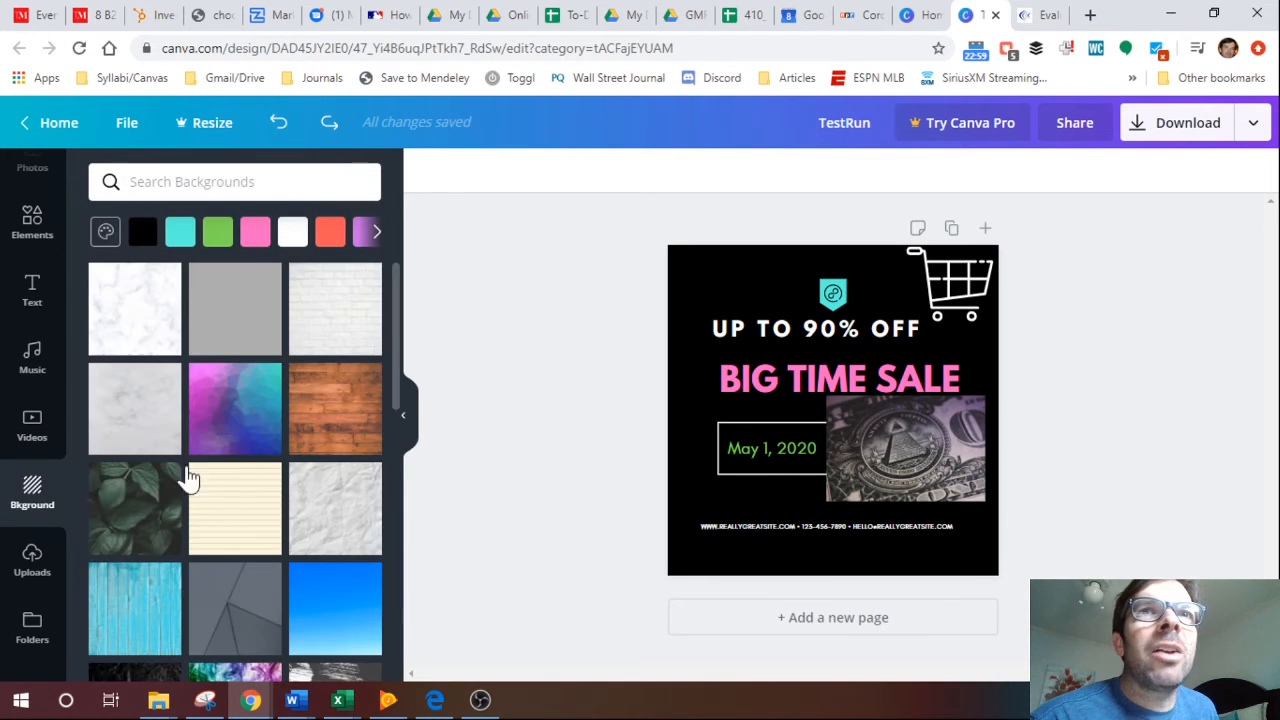
drag(396, 348, 395, 407)
click(308, 445)
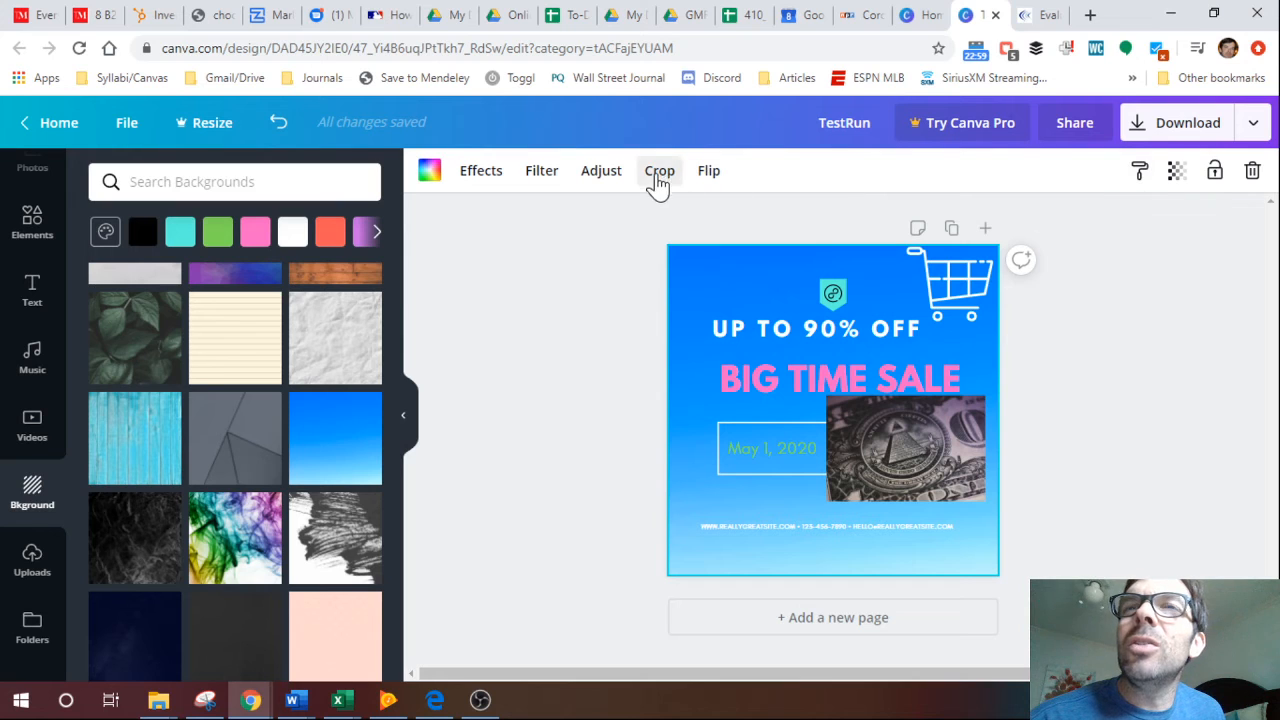
Flip the blue gradient background horizontally, leaving its crop as it is.
click(660, 173)
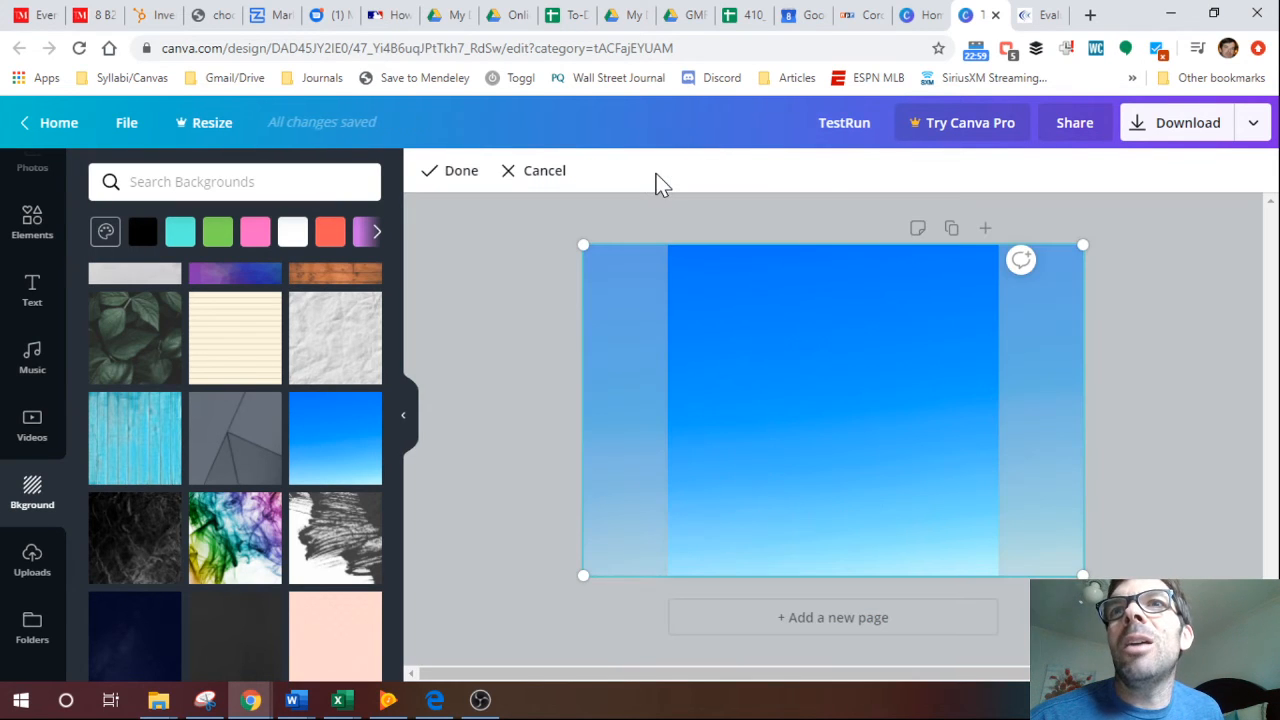
click(542, 176)
click(708, 172)
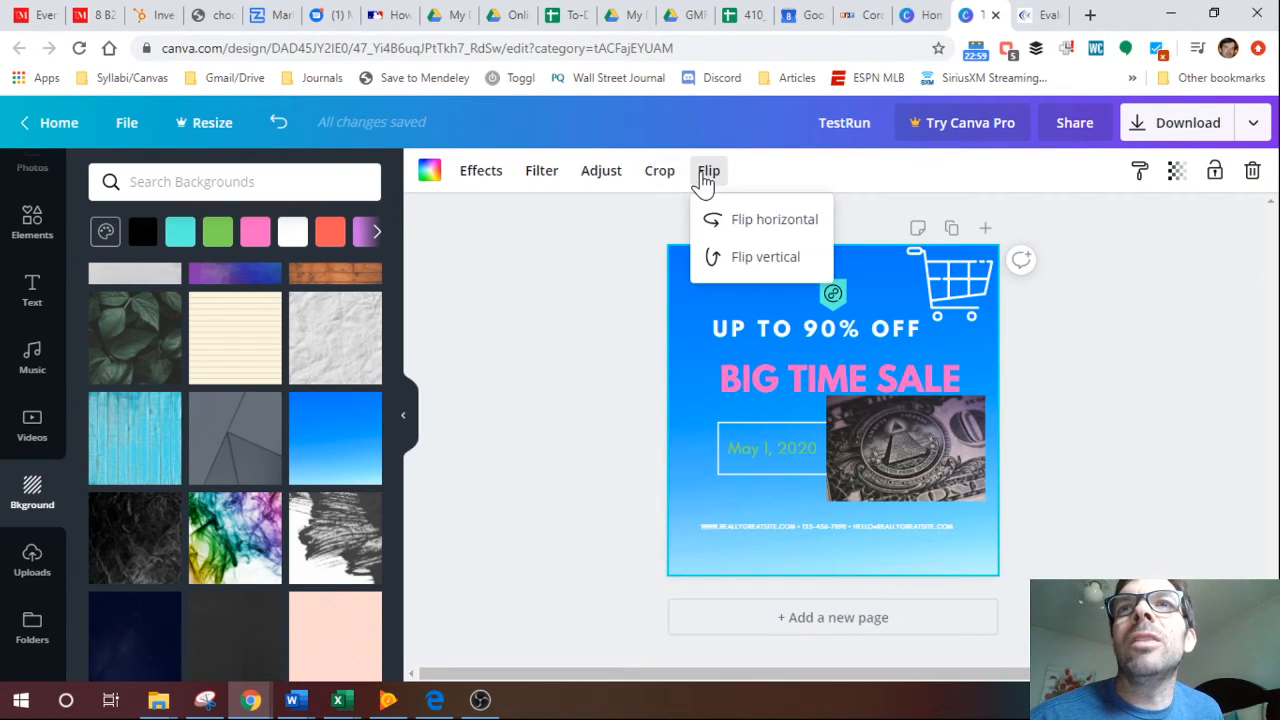
click(731, 222)
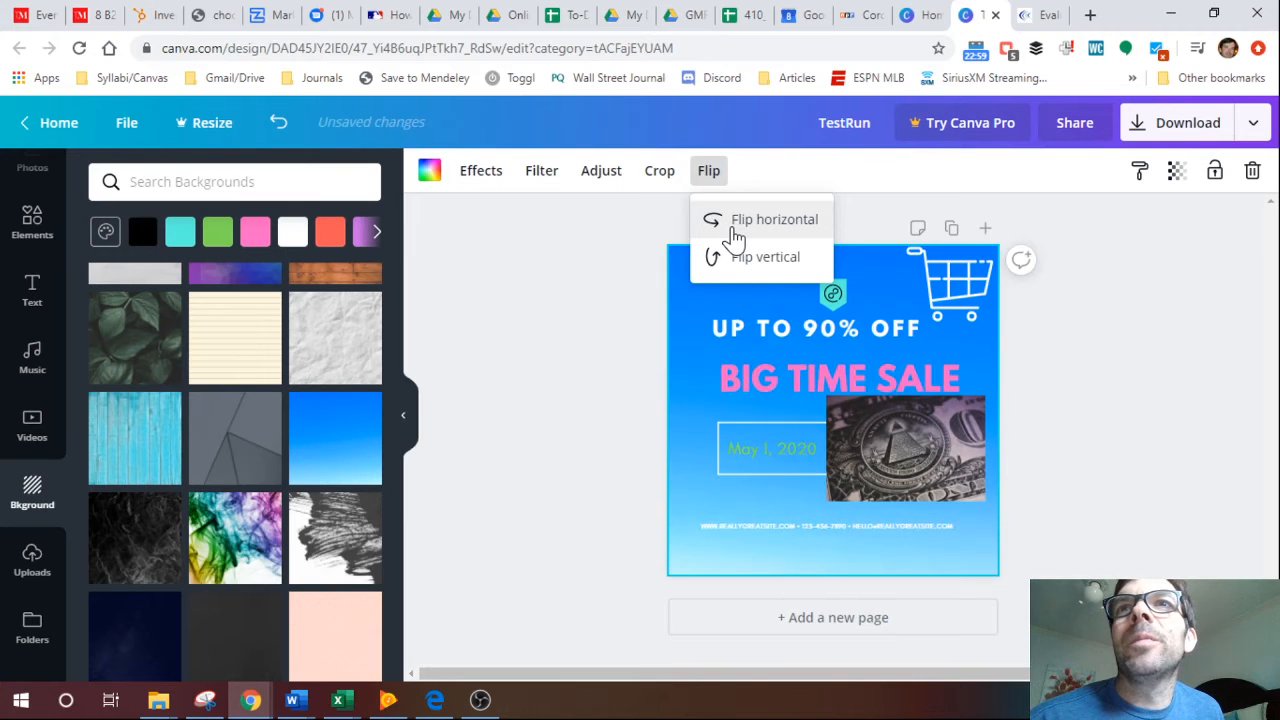
click(606, 262)
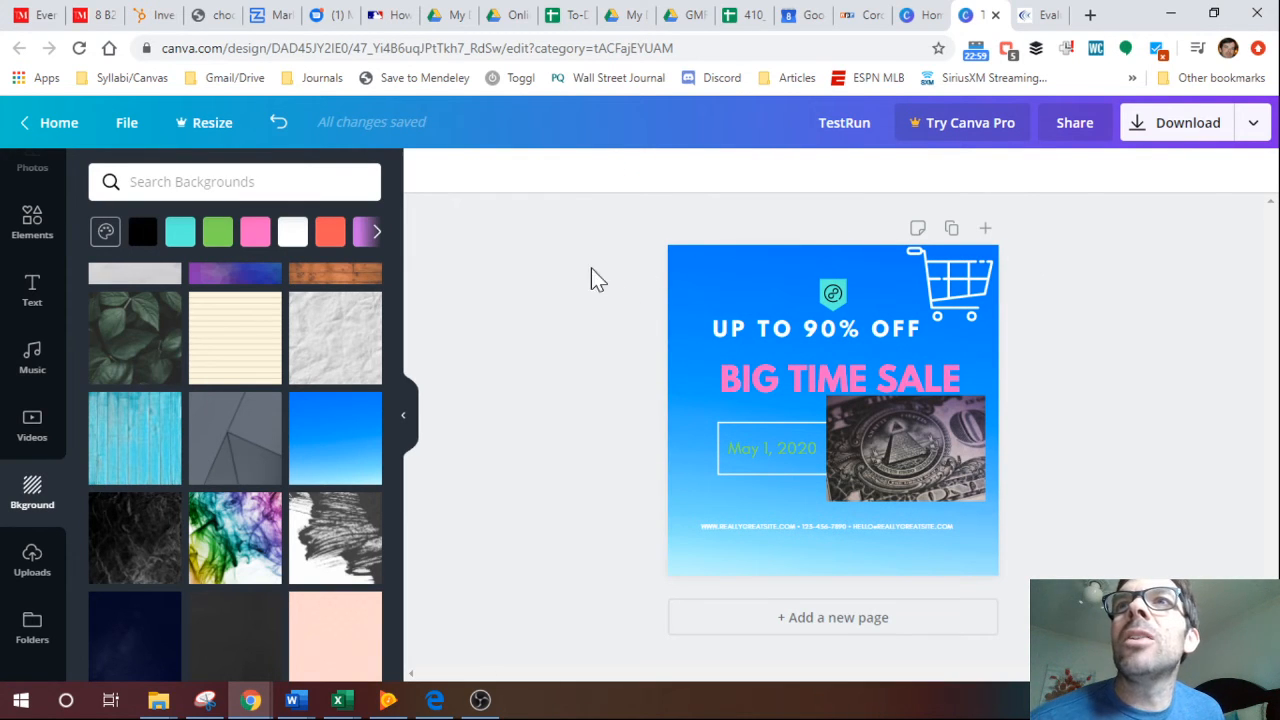
Duplicate the finished sale page as a second page.
click(903, 300)
click(1115, 295)
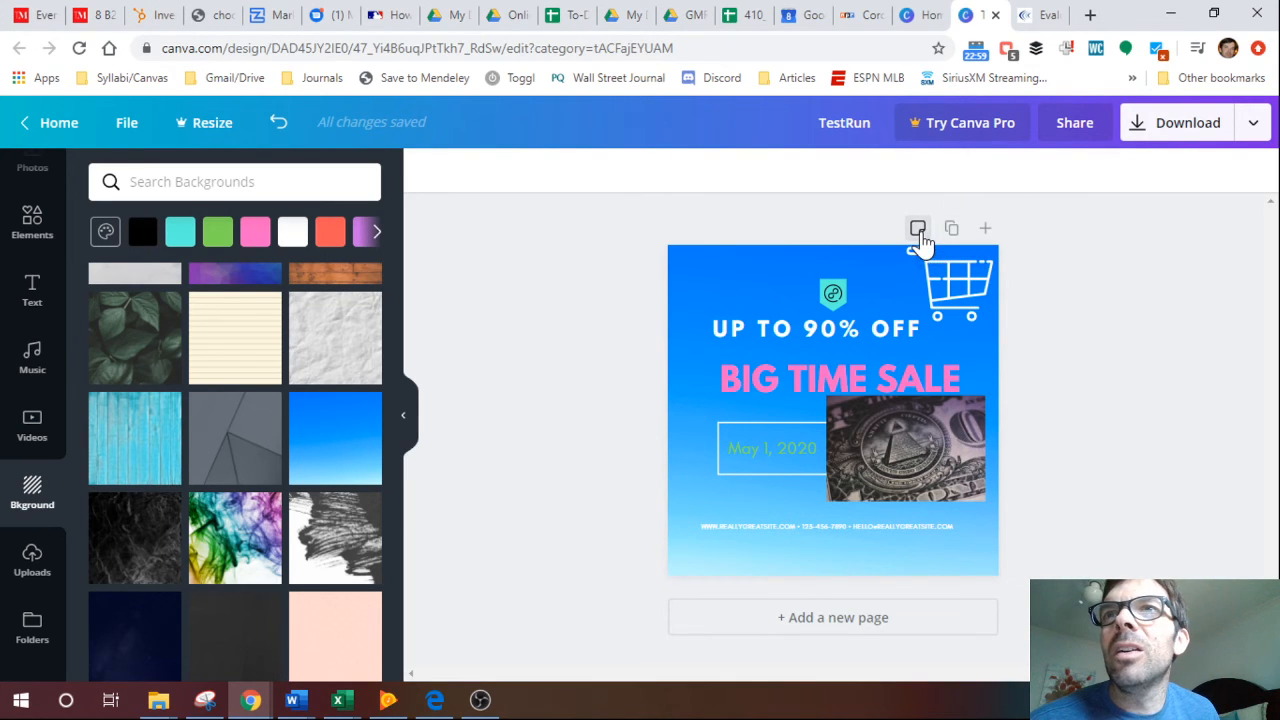
click(951, 230)
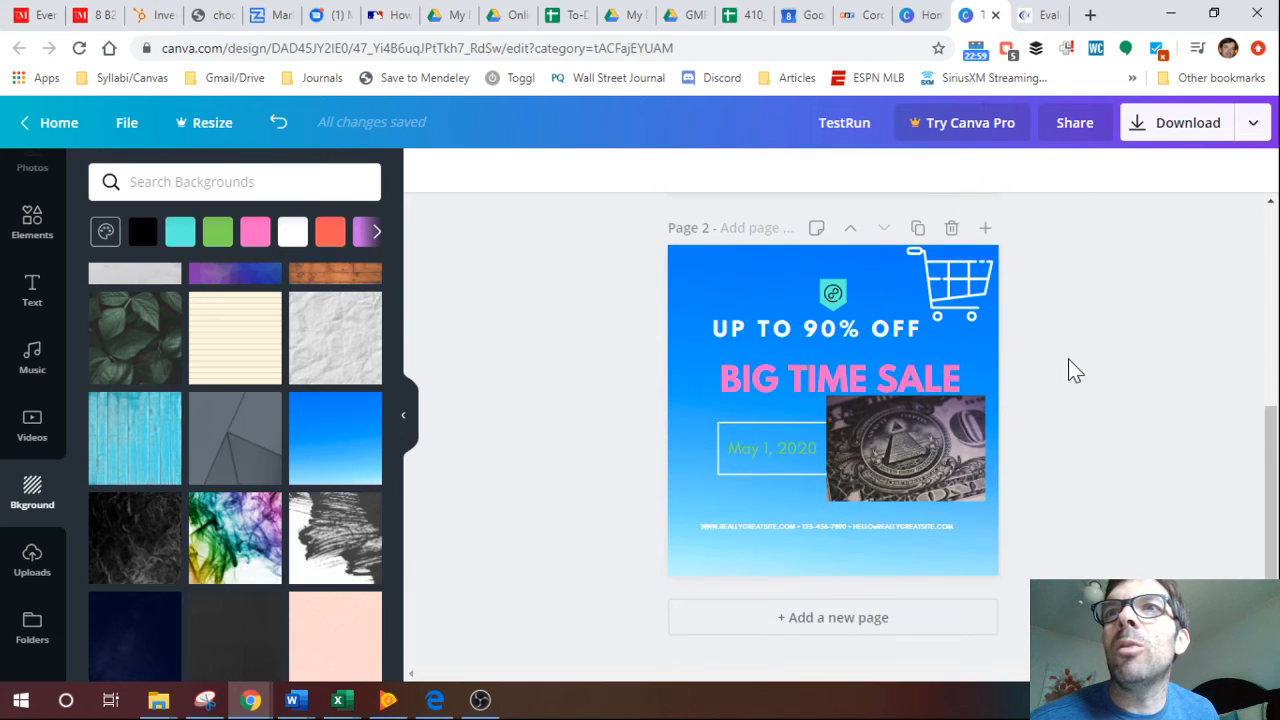
click(1100, 318)
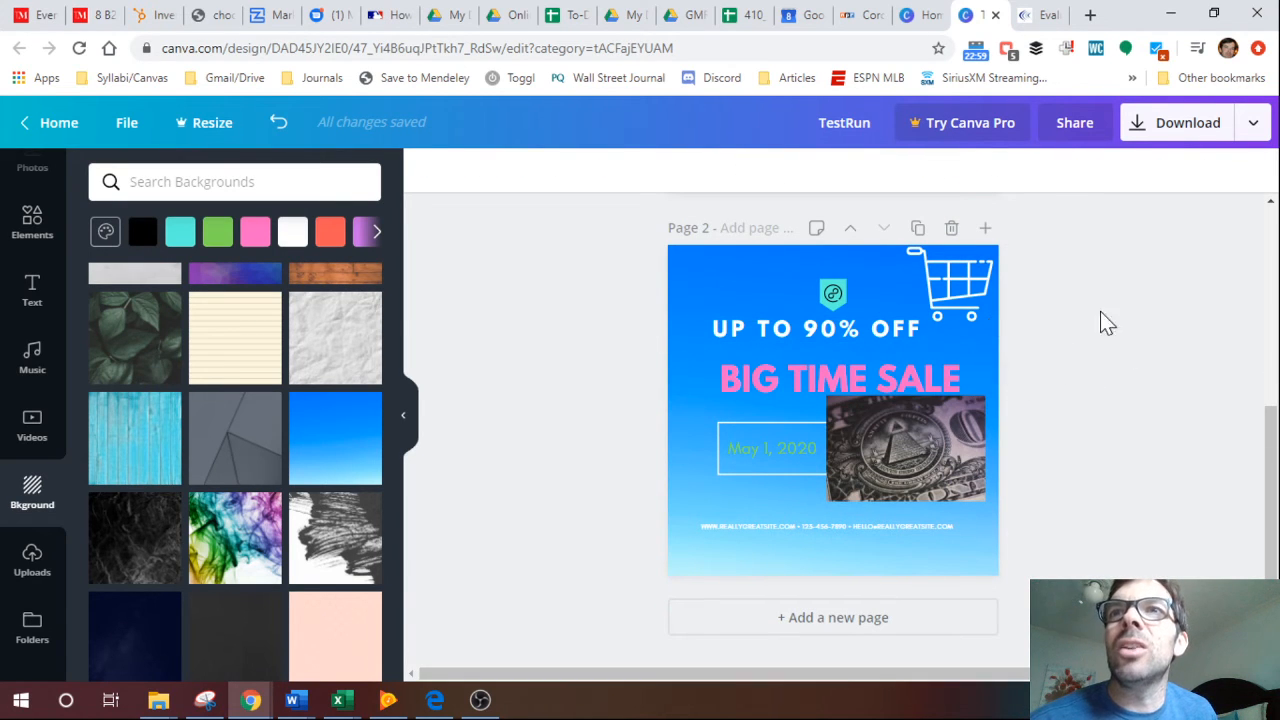
Delete the UP TO 90% OFF text and the teal badge from page 2.
click(909, 368)
click(884, 334)
key(Delete)
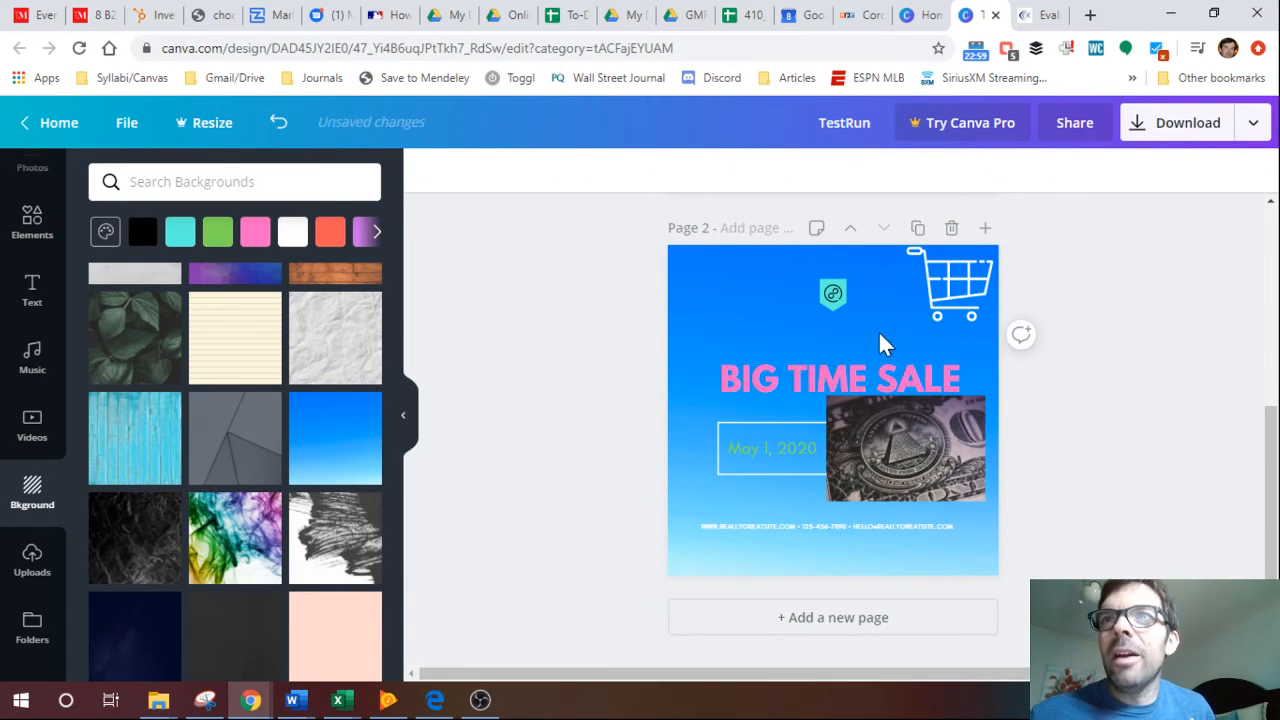
click(831, 289)
key(Delete)
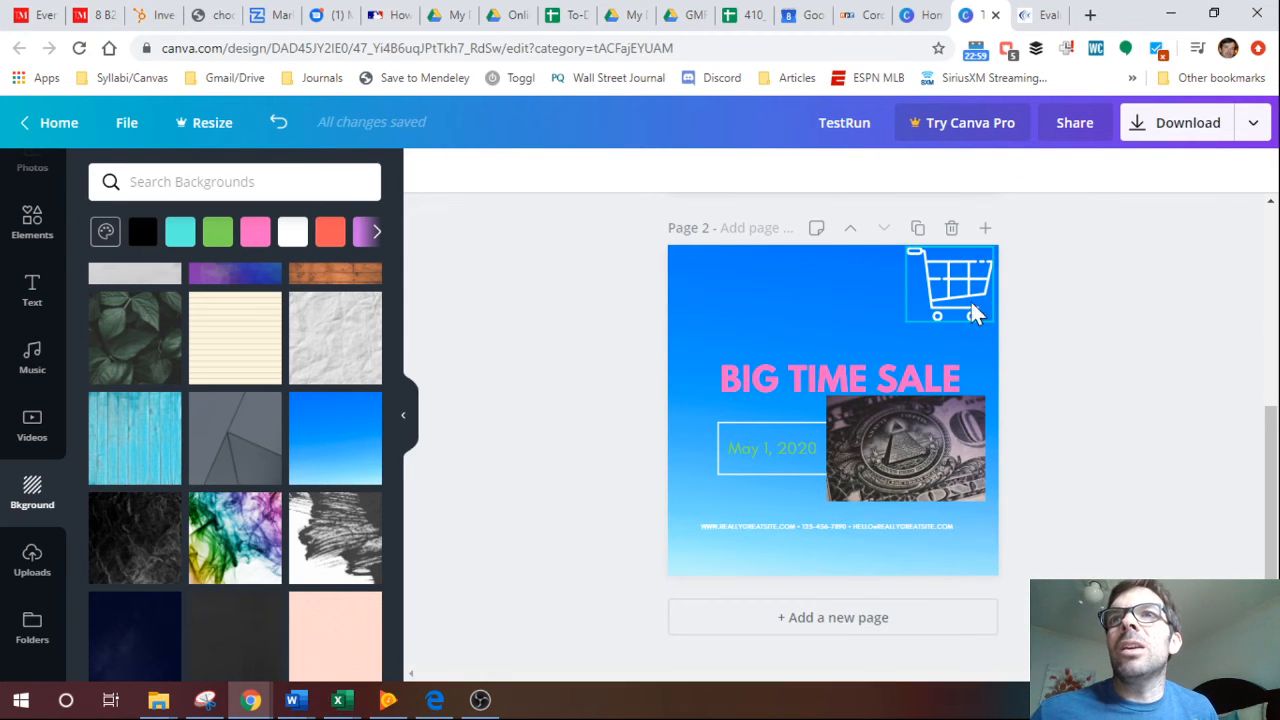
On page 2, move the shopping cart to the top center and shift BIG TIME SALE slightly up and left beneath it.
click(978, 285)
drag(978, 285, 845, 293)
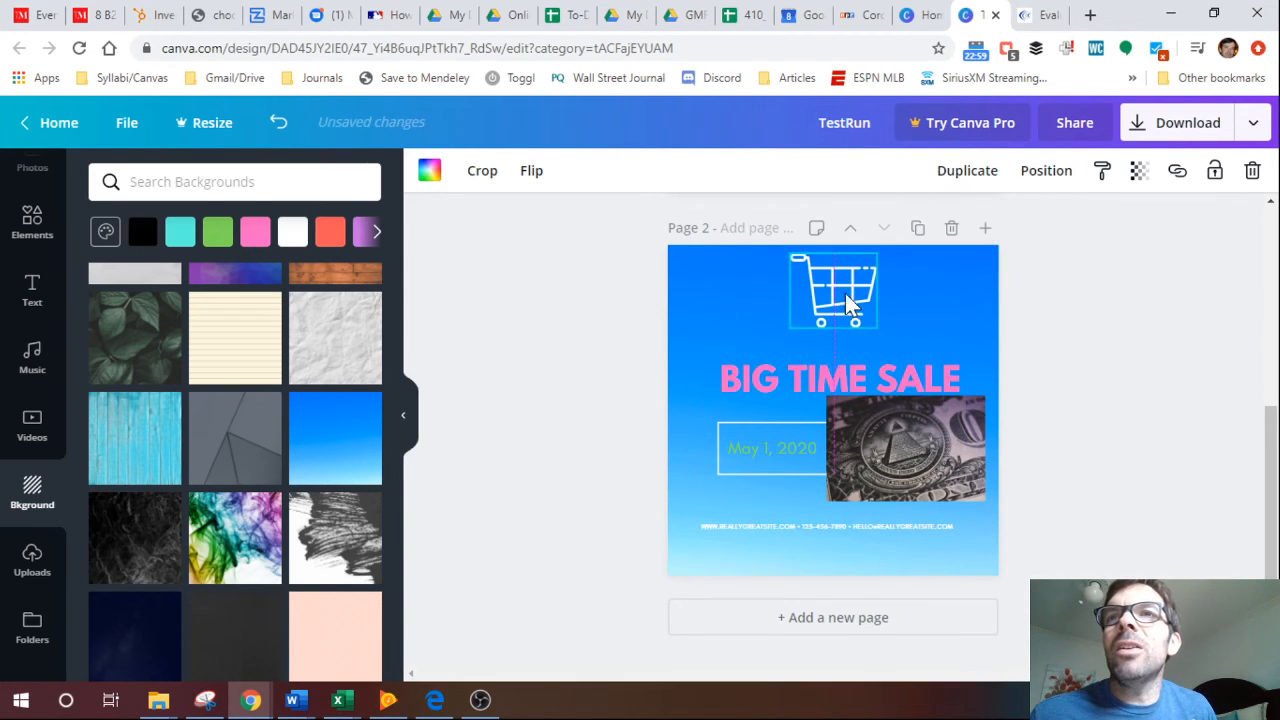
click(848, 374)
drag(848, 374, 846, 361)
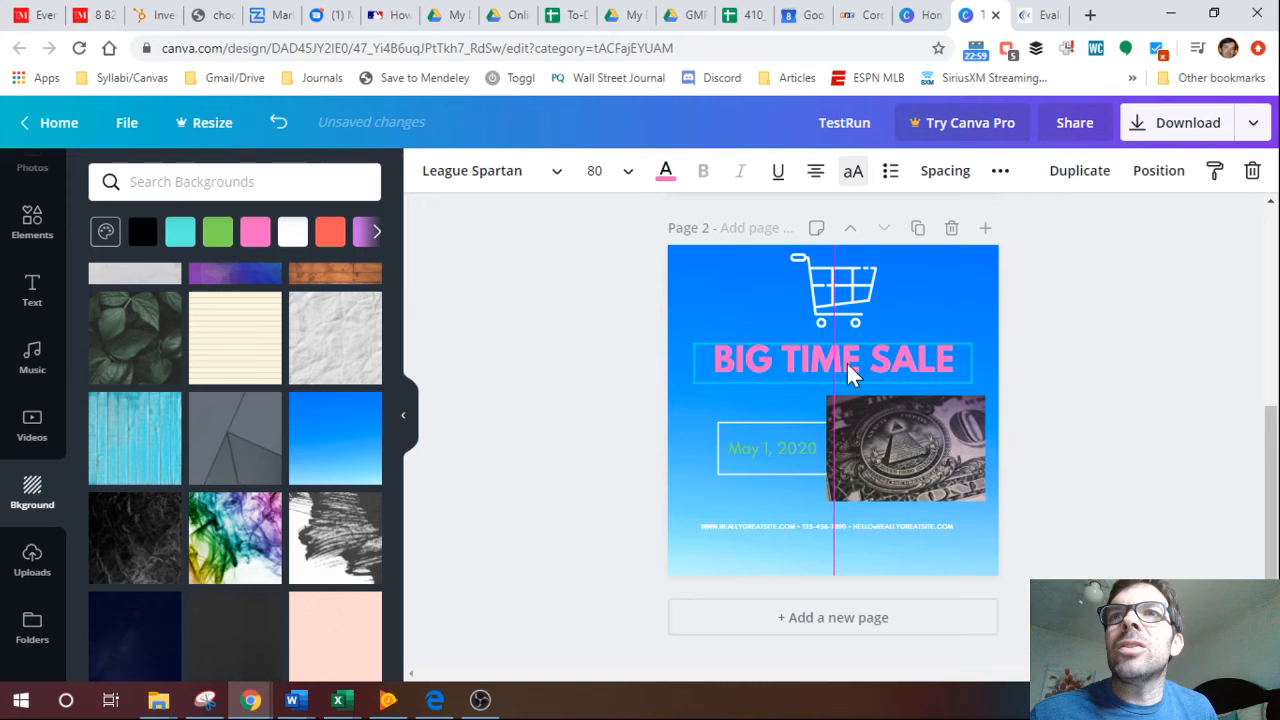
click(1096, 375)
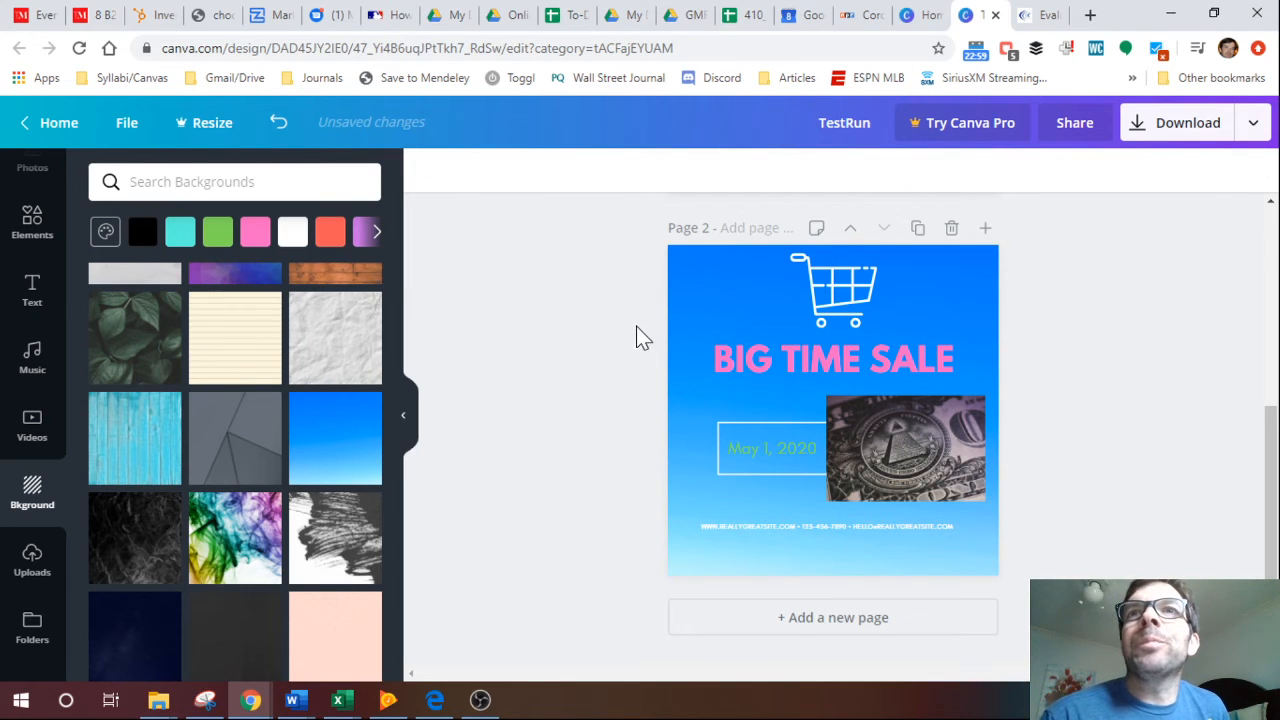
Move page 2's shopping cart to the upper-right corner, and place a duplicate of it in the upper-left corner.
click(760, 332)
click(835, 368)
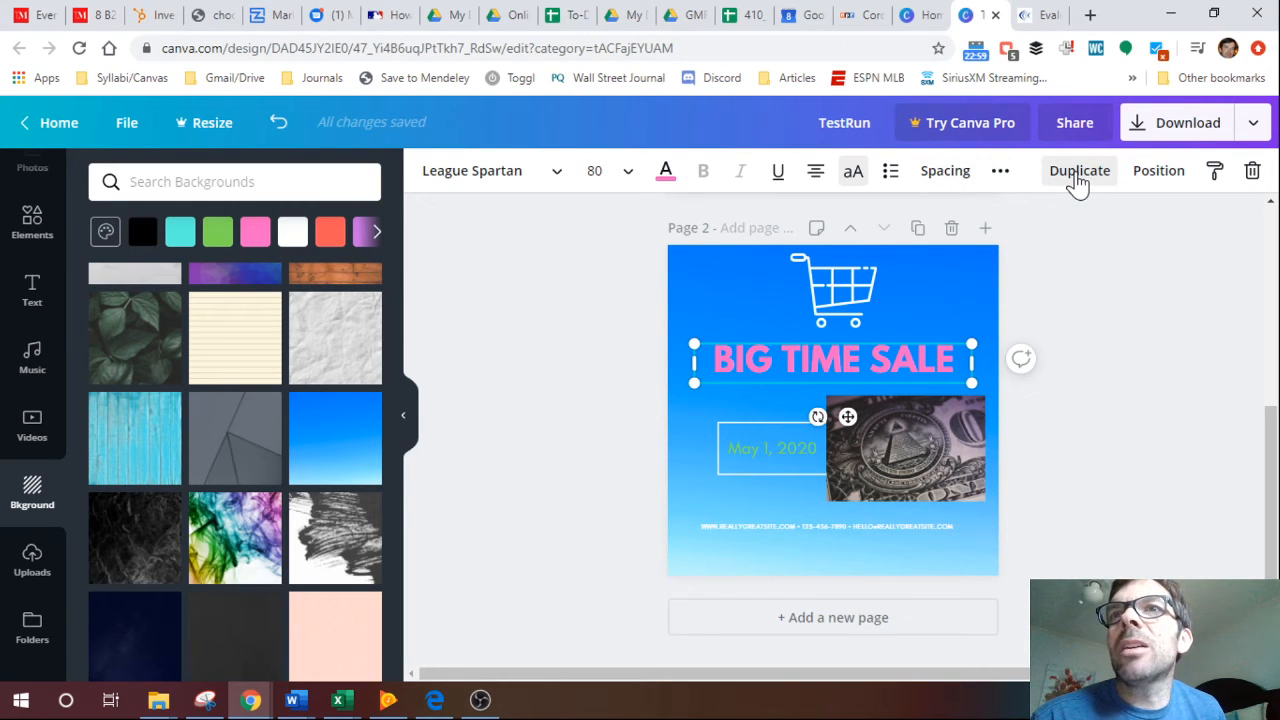
drag(855, 288, 960, 290)
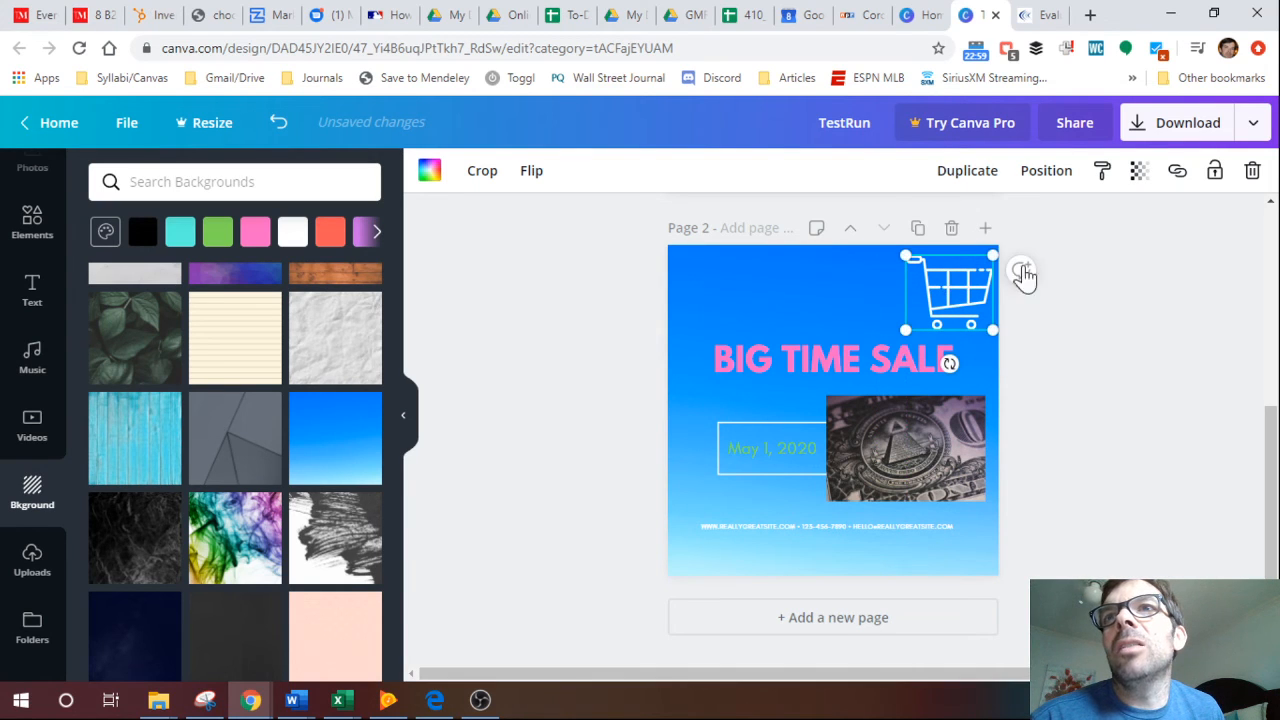
click(980, 177)
drag(938, 318, 717, 305)
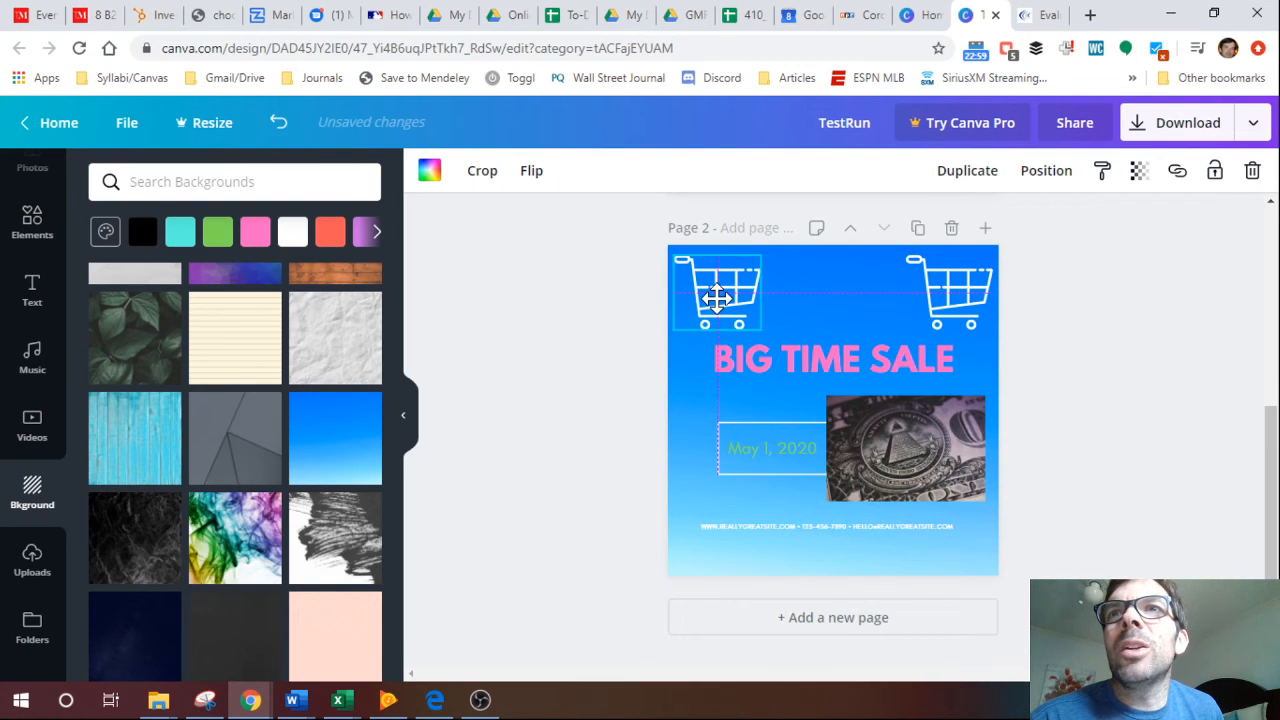
click(1123, 224)
click(941, 286)
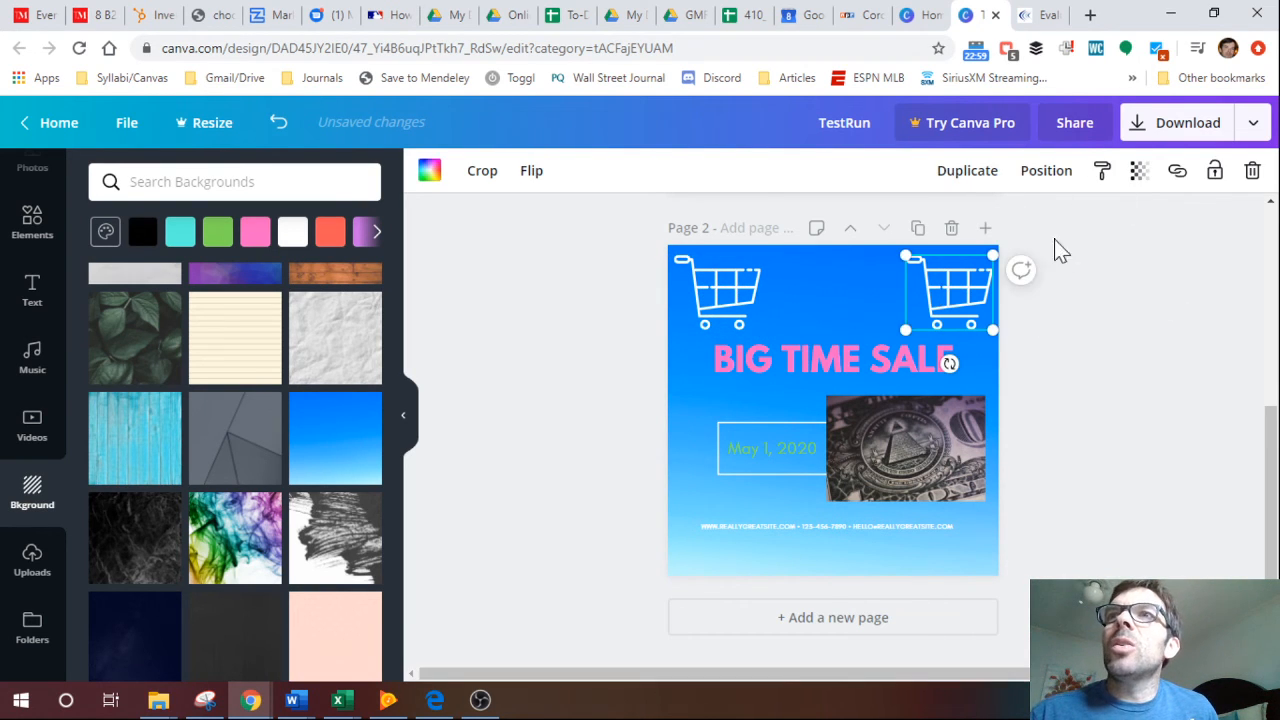
Set the BIG TIME SALE text on page 2 to letter spacing 301 and line height 1.21.
click(850, 366)
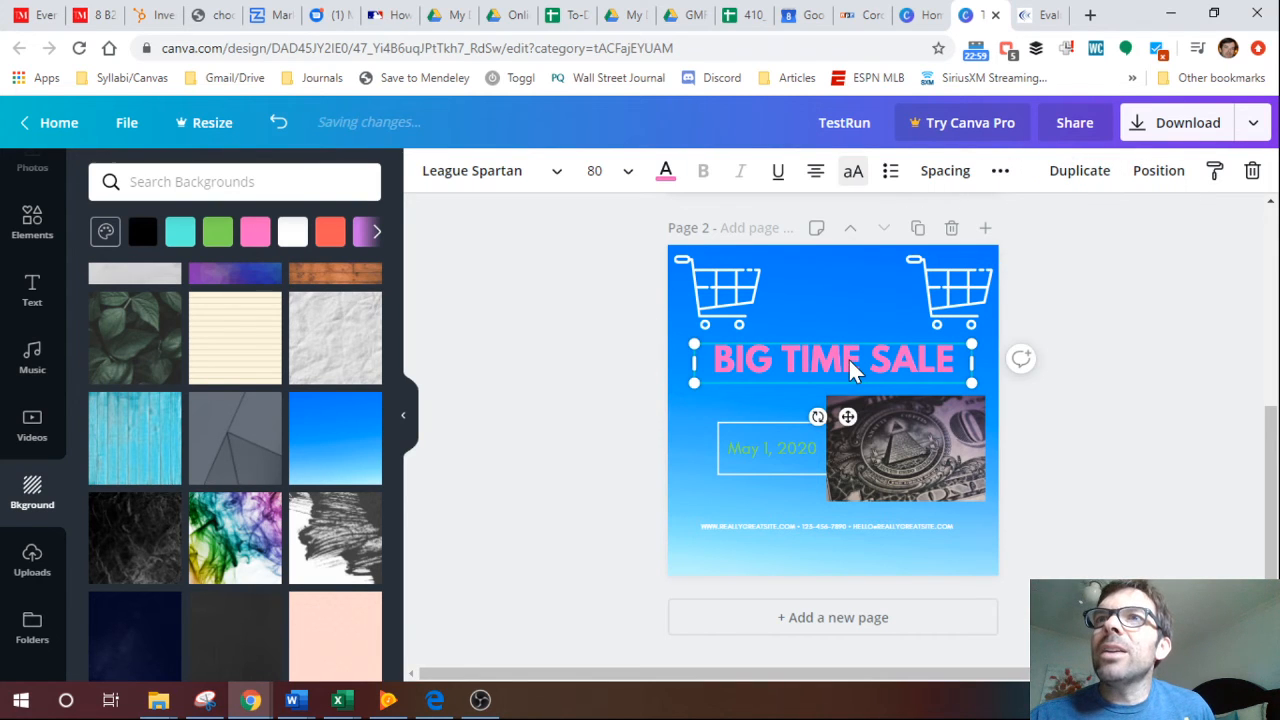
click(945, 180)
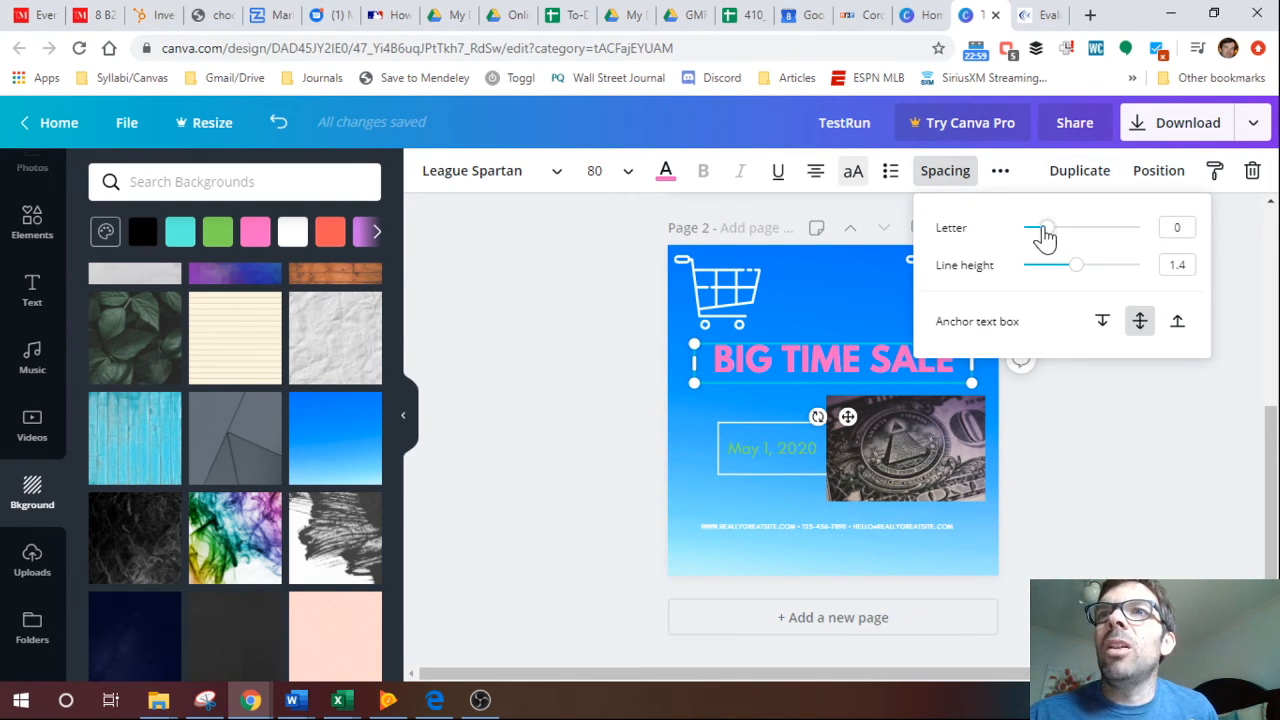
drag(1046, 232, 1083, 232)
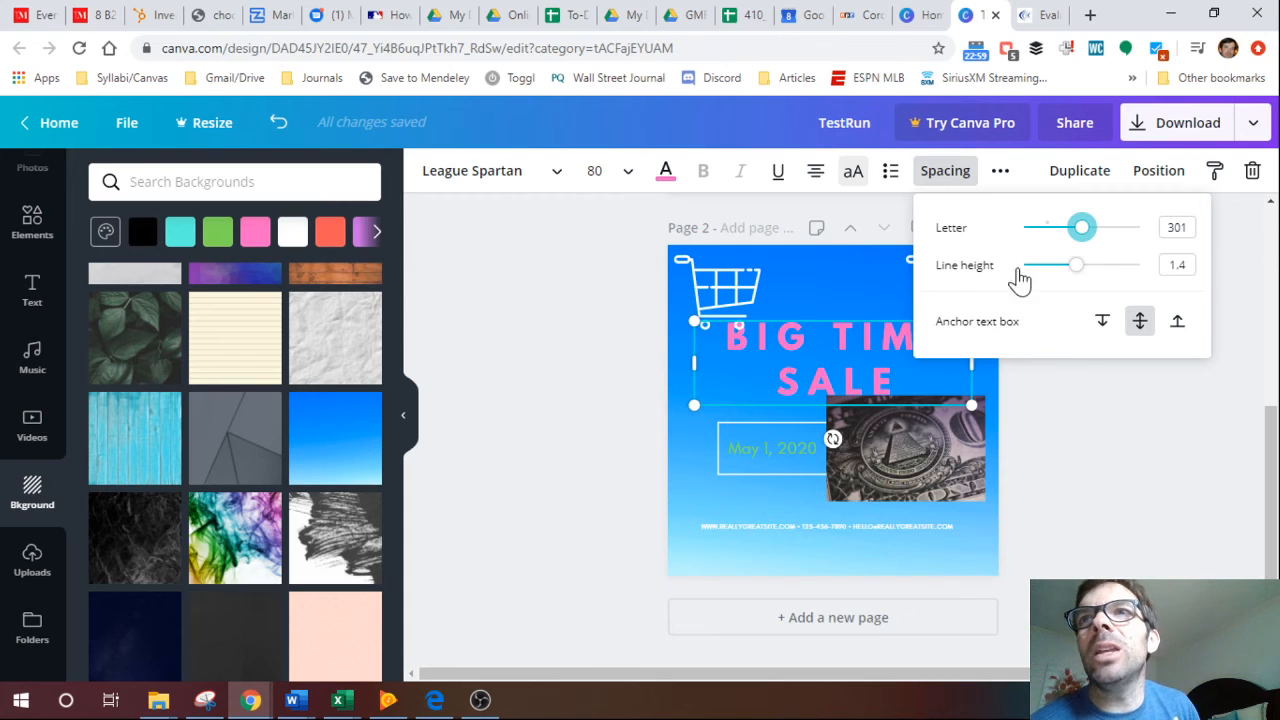
mouse_move(1078, 277)
mouse_down()
mouse_move(1108, 283)
mouse_move(1065, 278)
mouse_up()
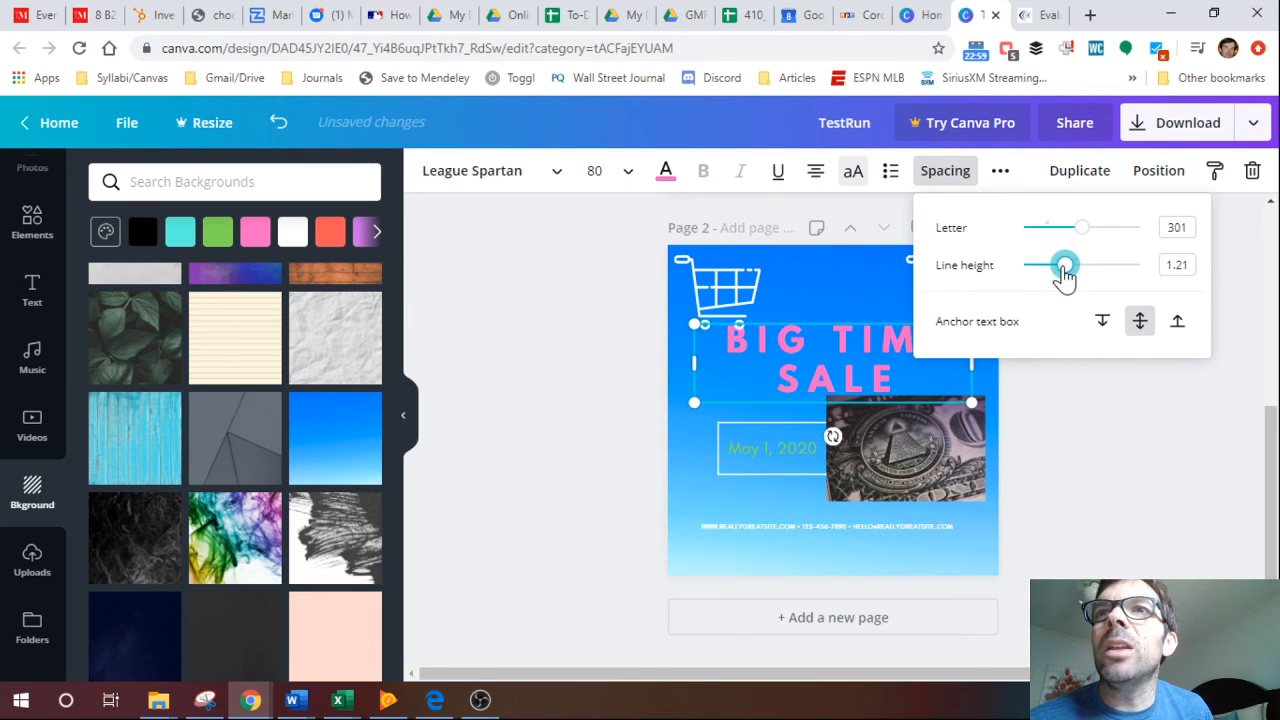
click(1163, 419)
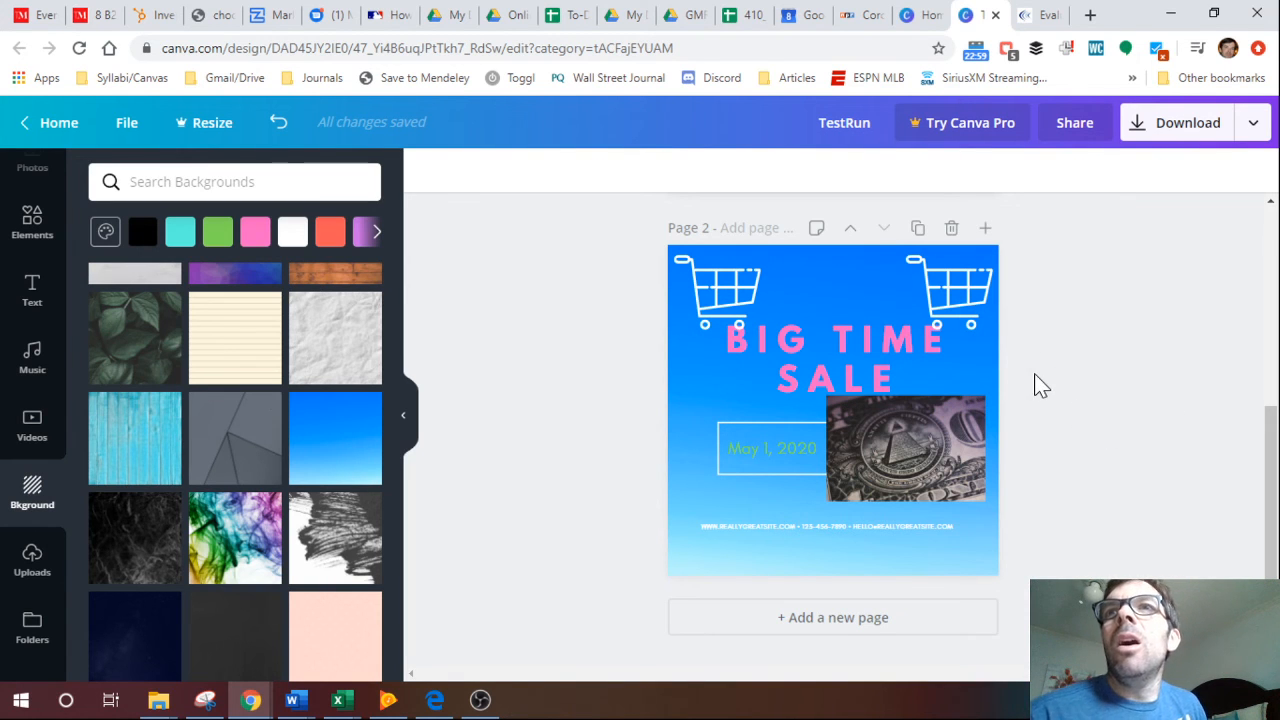
Open the design's download settings and choose PNG as the file type.
drag(1268, 500, 1268, 345)
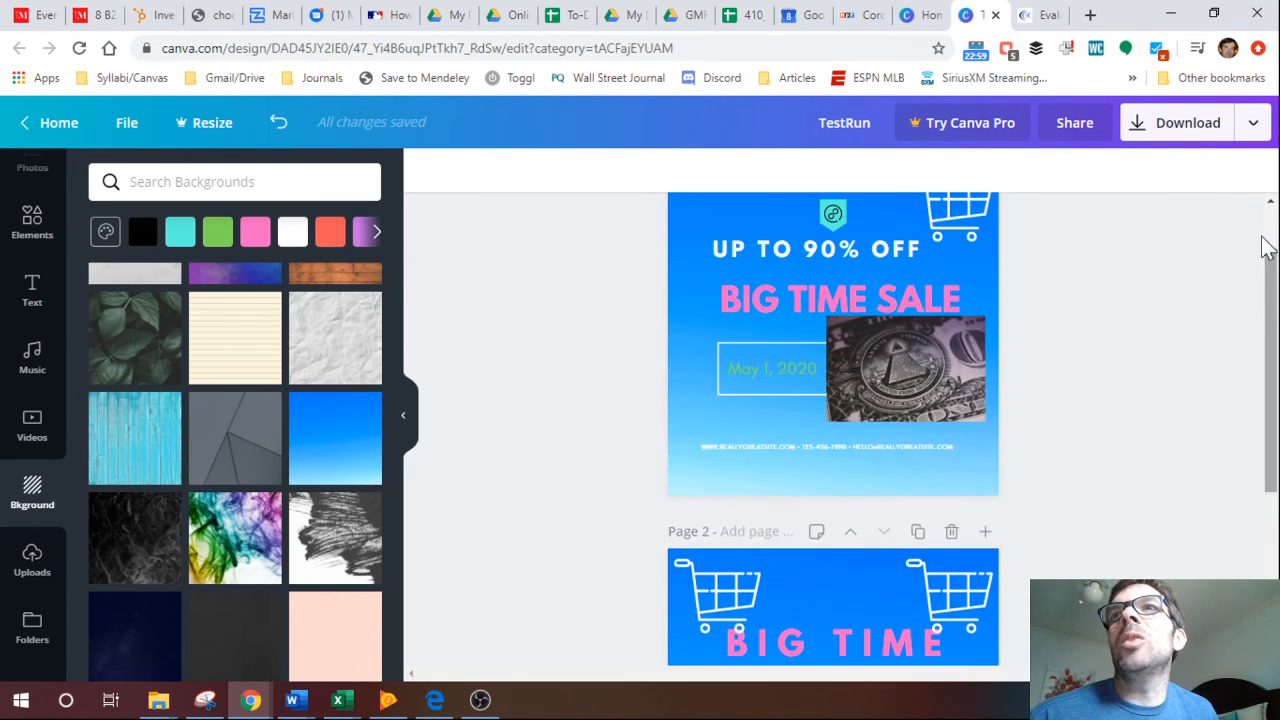
click(1255, 123)
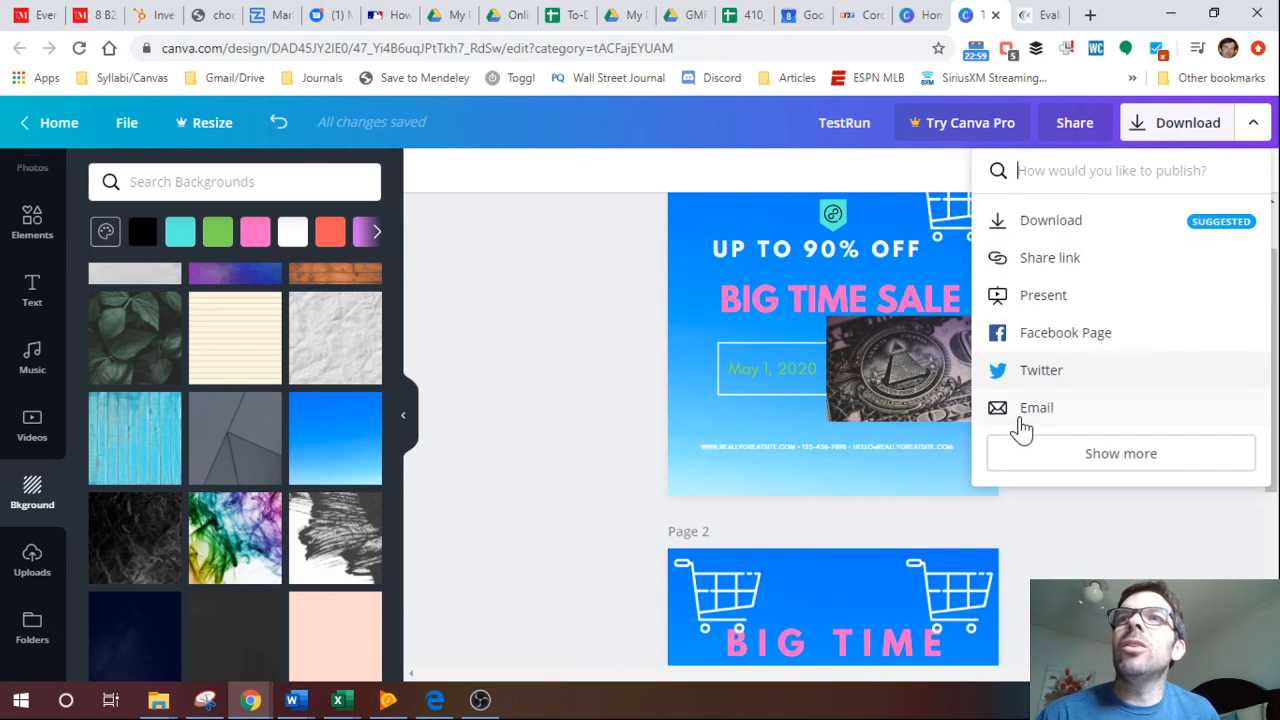
click(1071, 229)
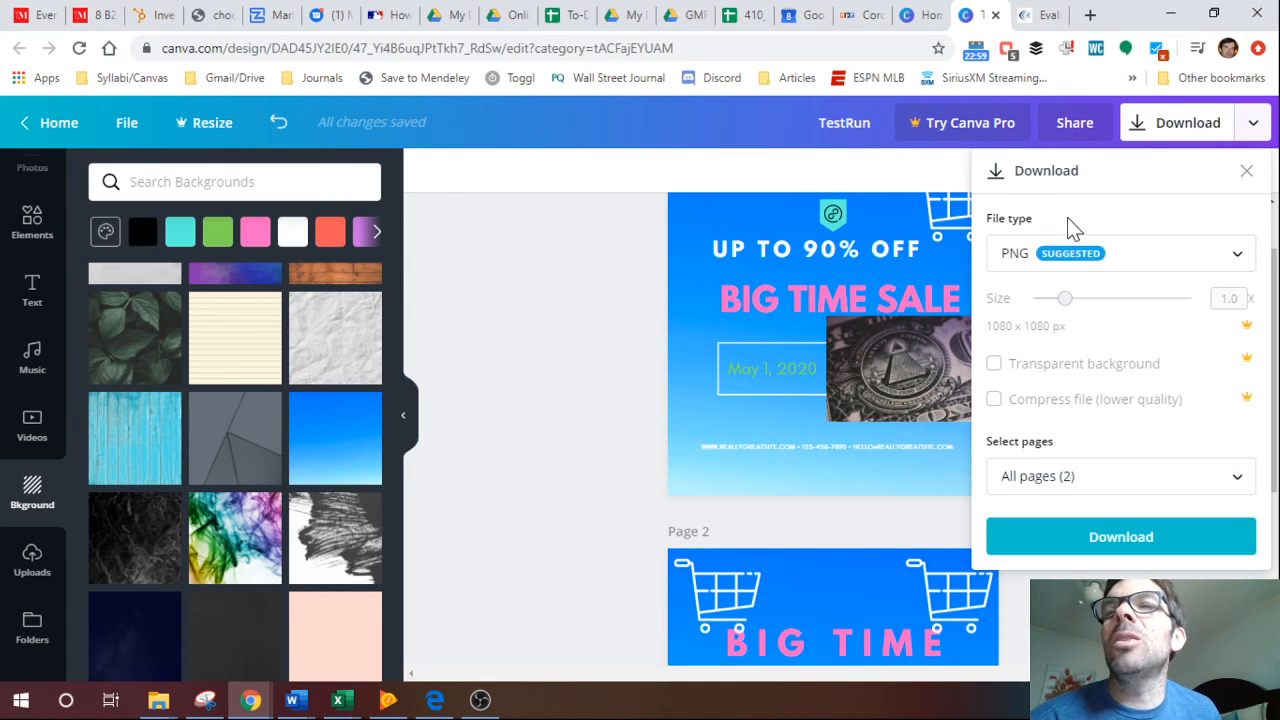
click(1128, 256)
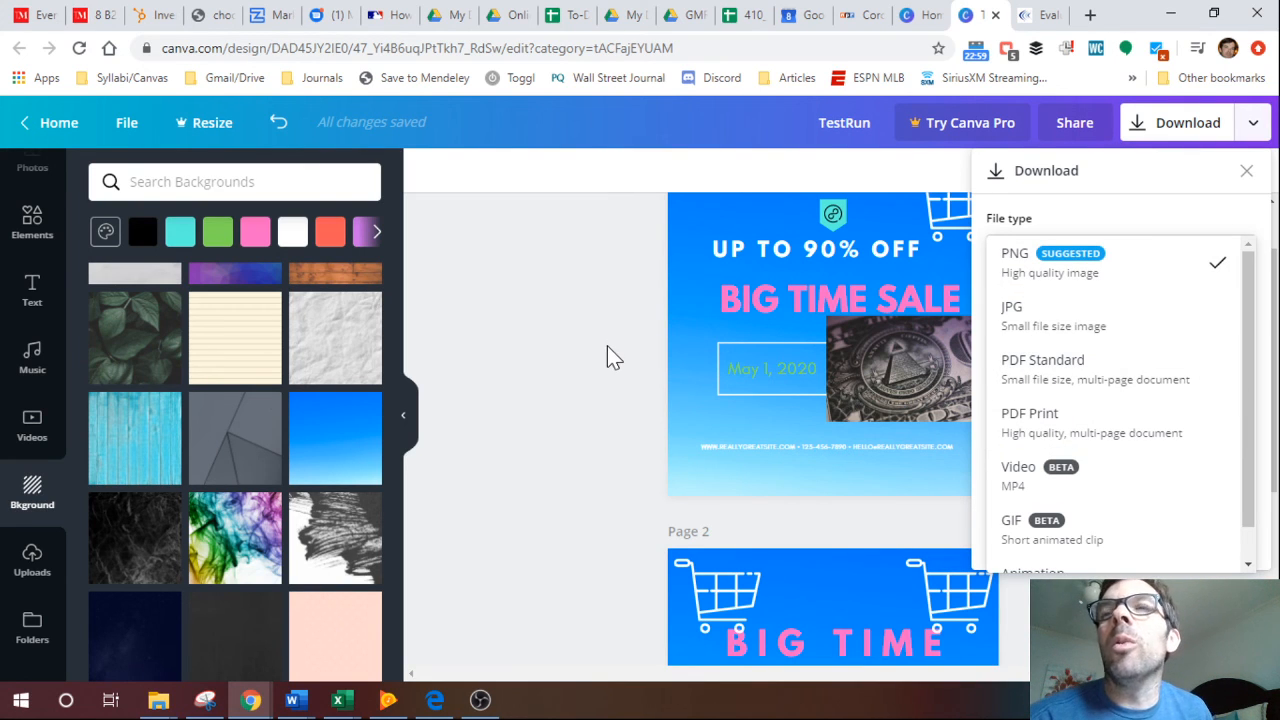
click(1045, 274)
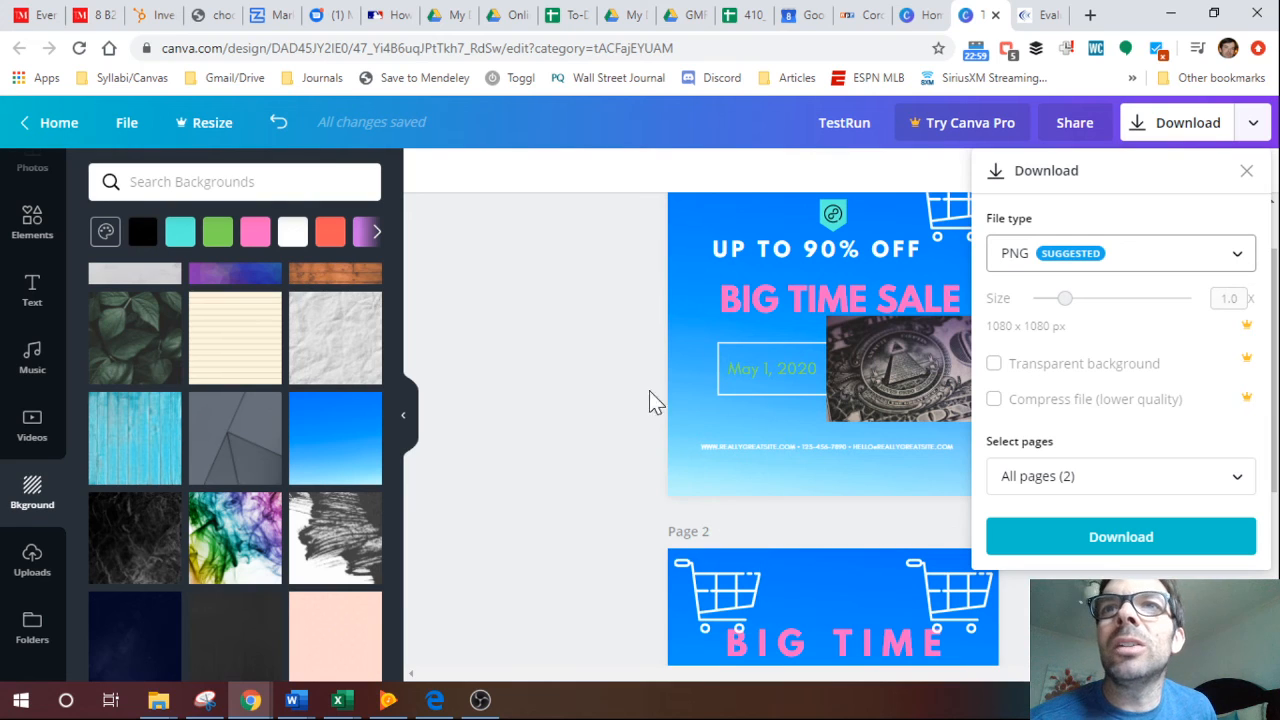
Download only page 1 of the design and close the referral offer.
click(1110, 476)
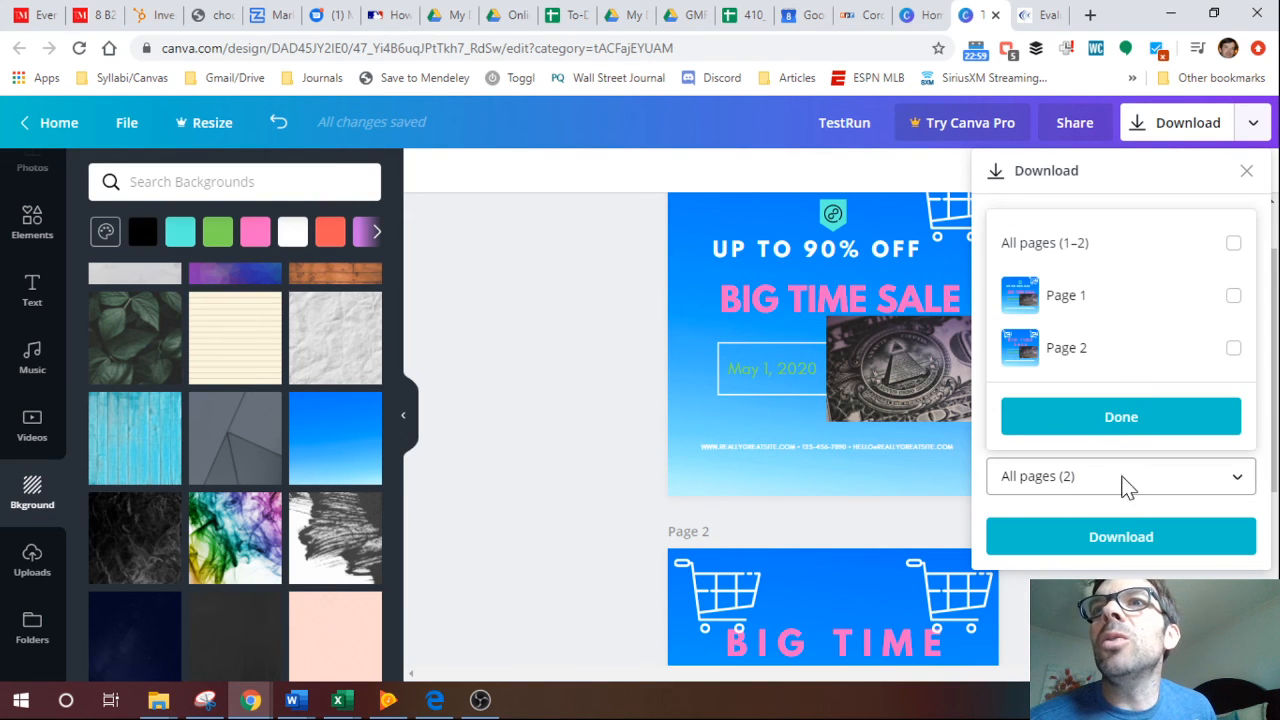
click(1233, 298)
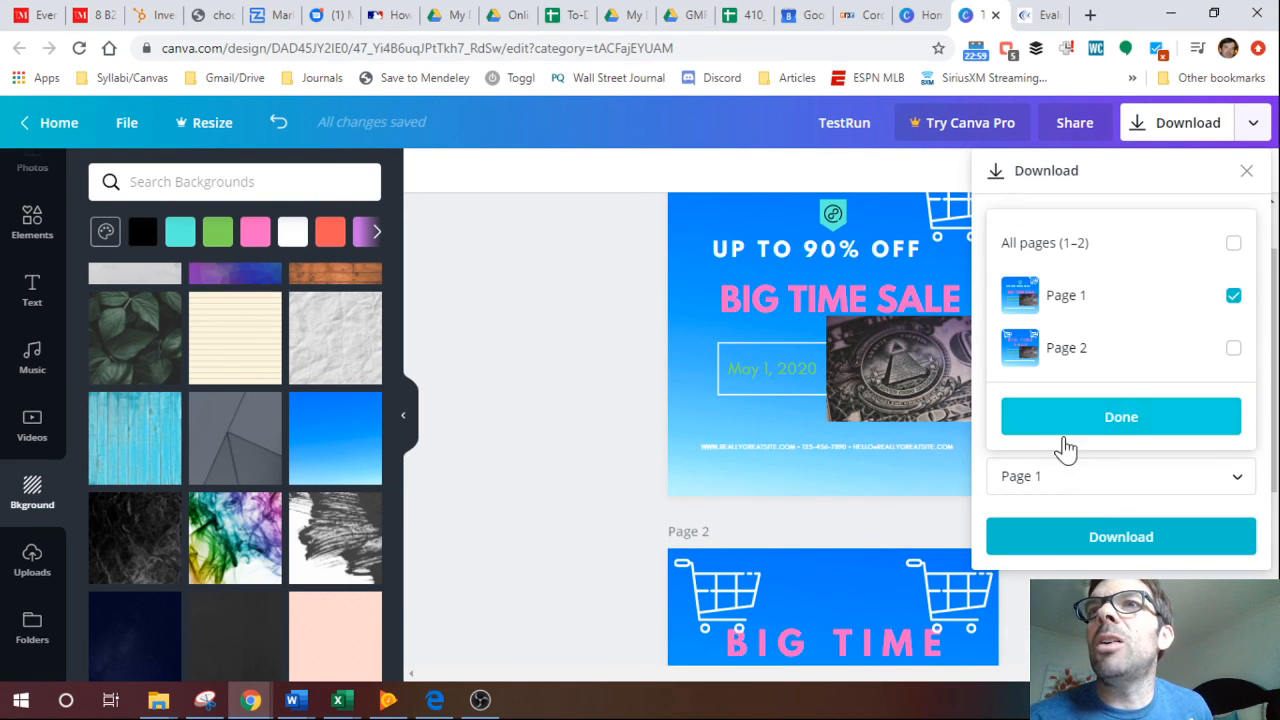
click(1110, 420)
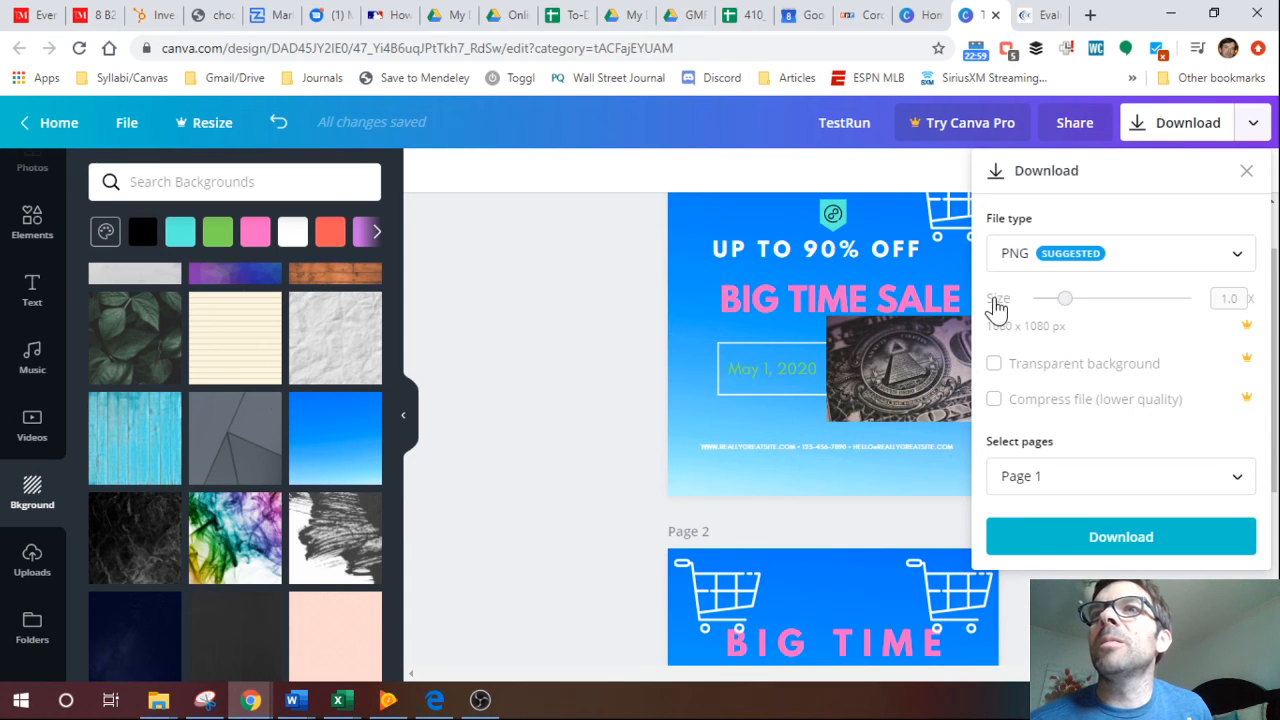
click(1082, 544)
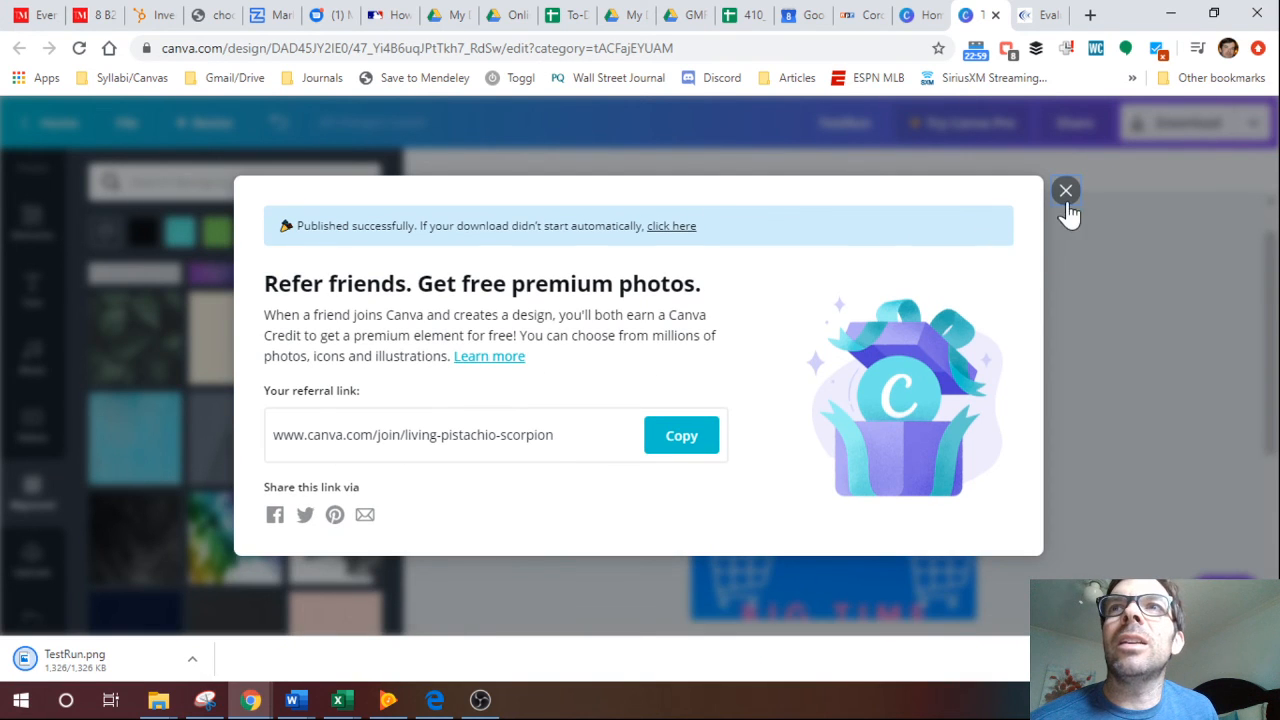
click(1066, 192)
Open the downloaded TestRun.png in Photos, inspect it in a maximized window, and close the viewer.
click(86, 664)
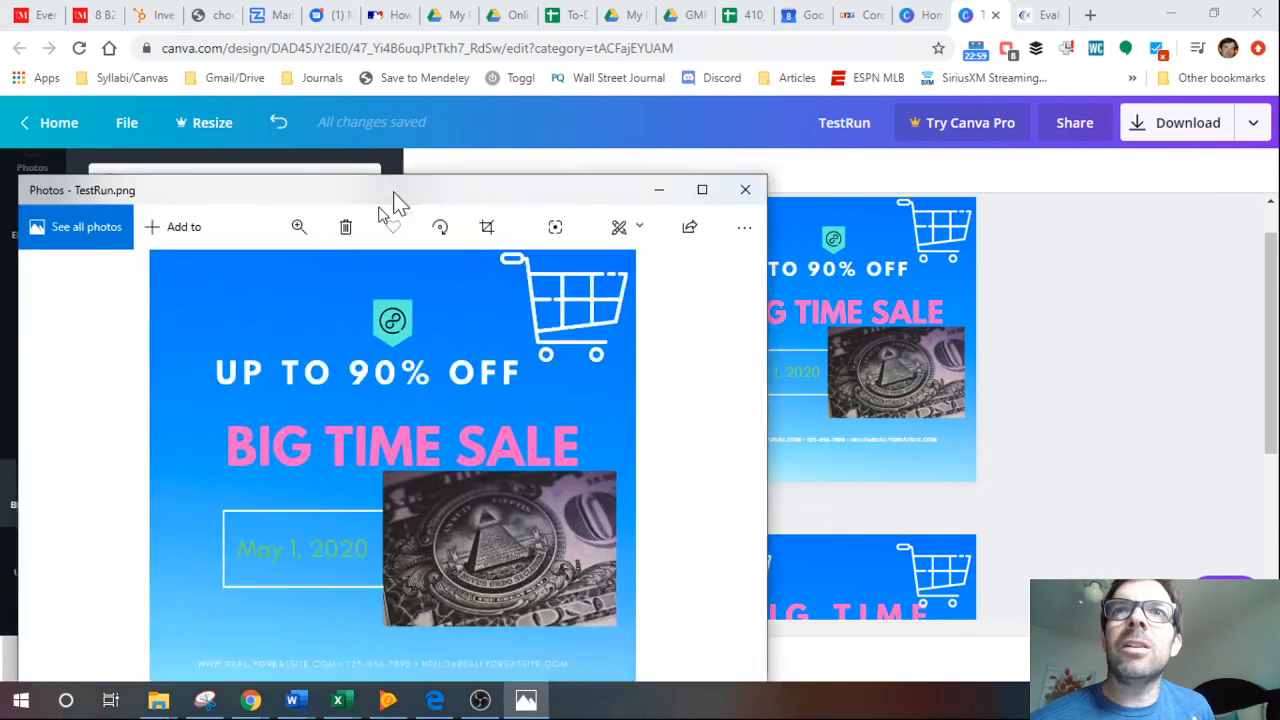
drag(395, 203, 546, 84)
click(878, 54)
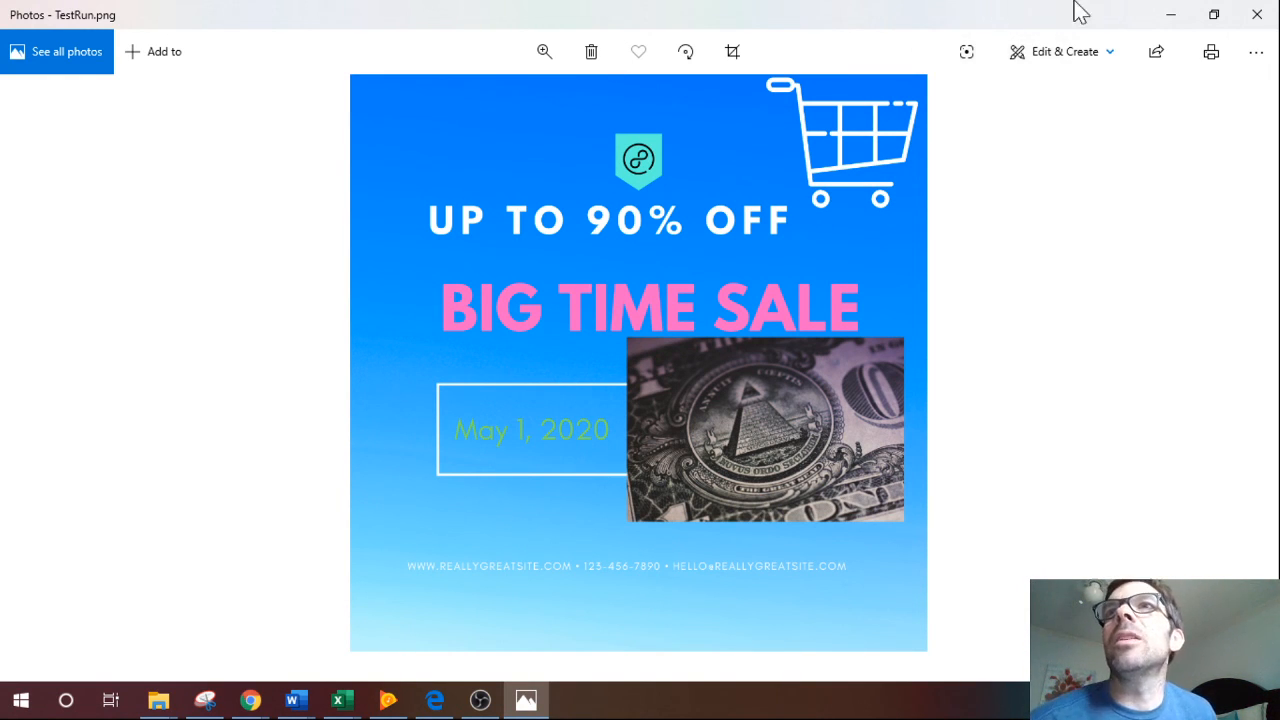
click(1260, 16)
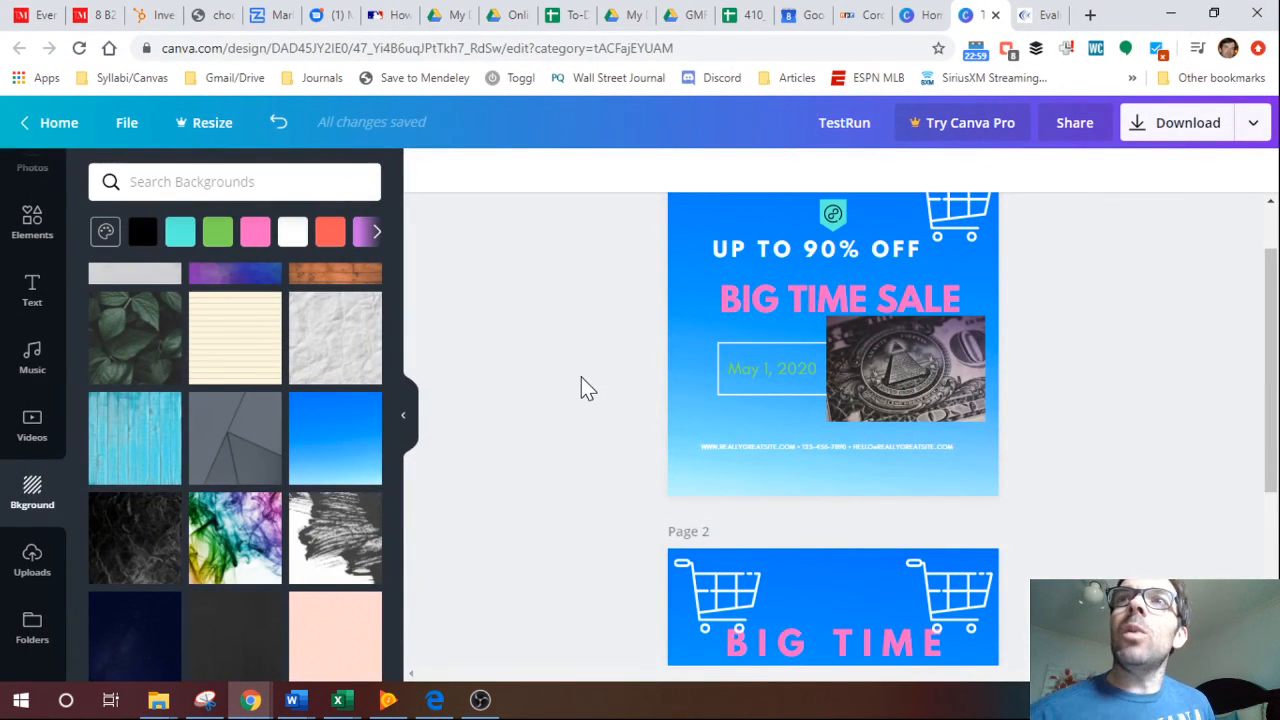